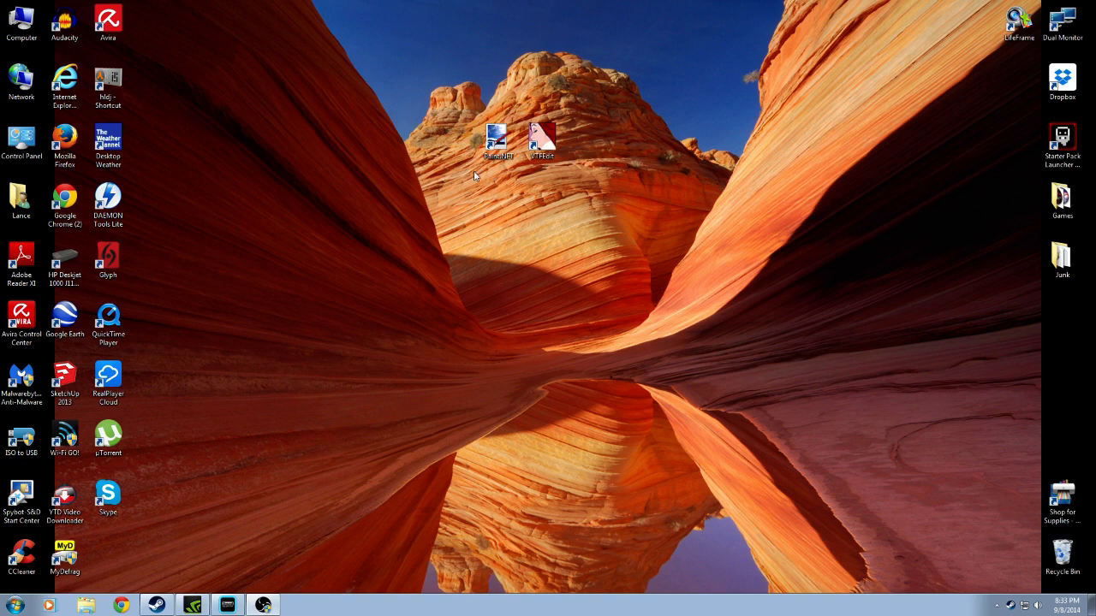
{"action": "left_click_drag", "start_coordinate": [472, 165], "coordinate": [553, 155]}
{"action": "left_click", "coordinate": [553, 158]}
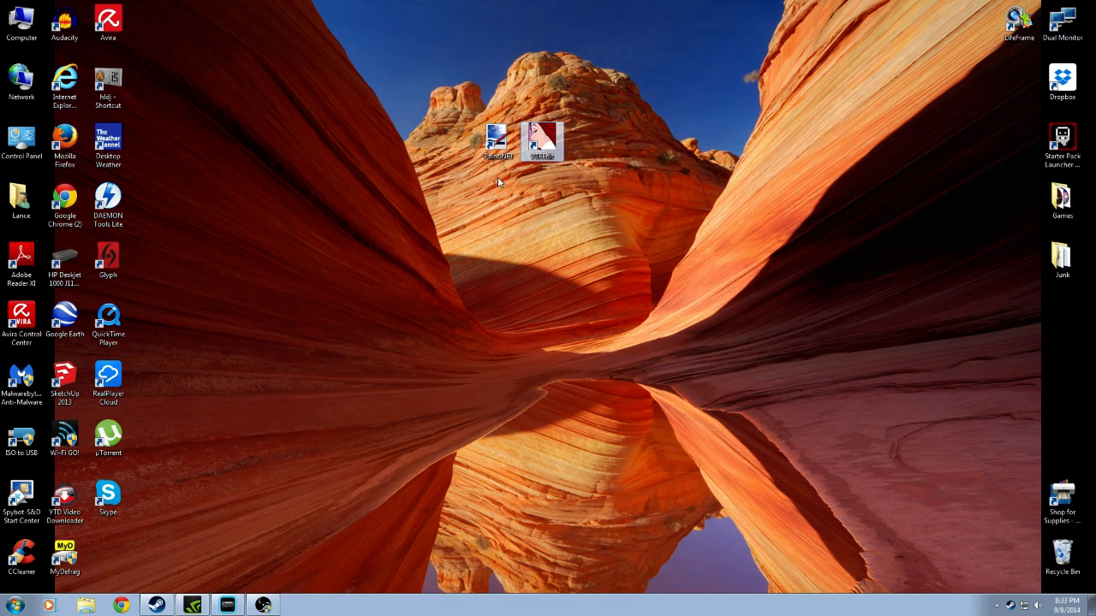
{"action": "left_click", "coordinate": [516, 159]}
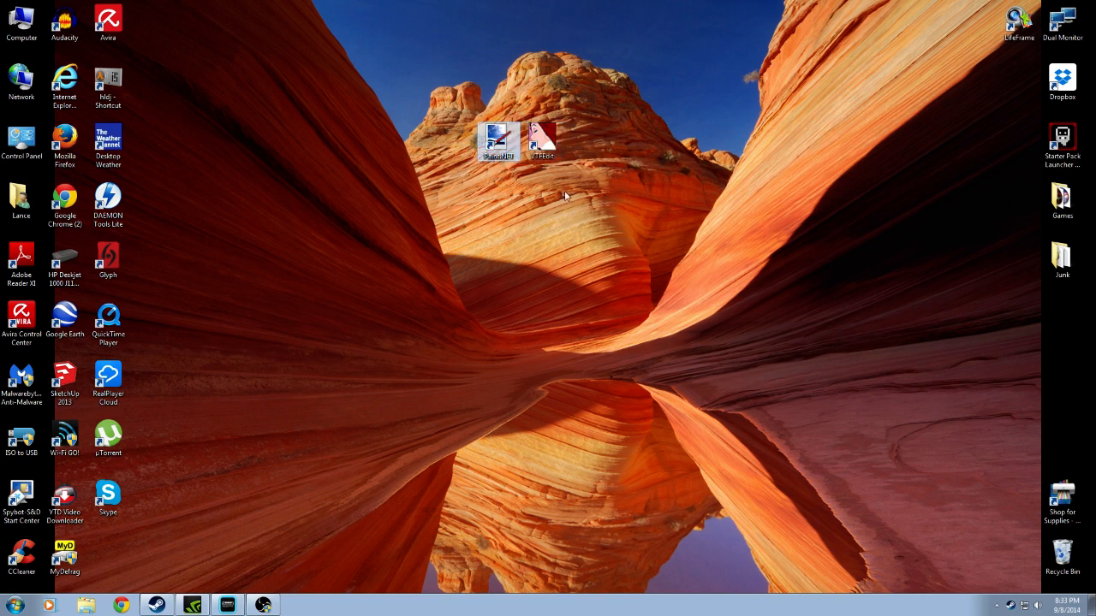
{"action": "left_click", "coordinate": [501, 185]}
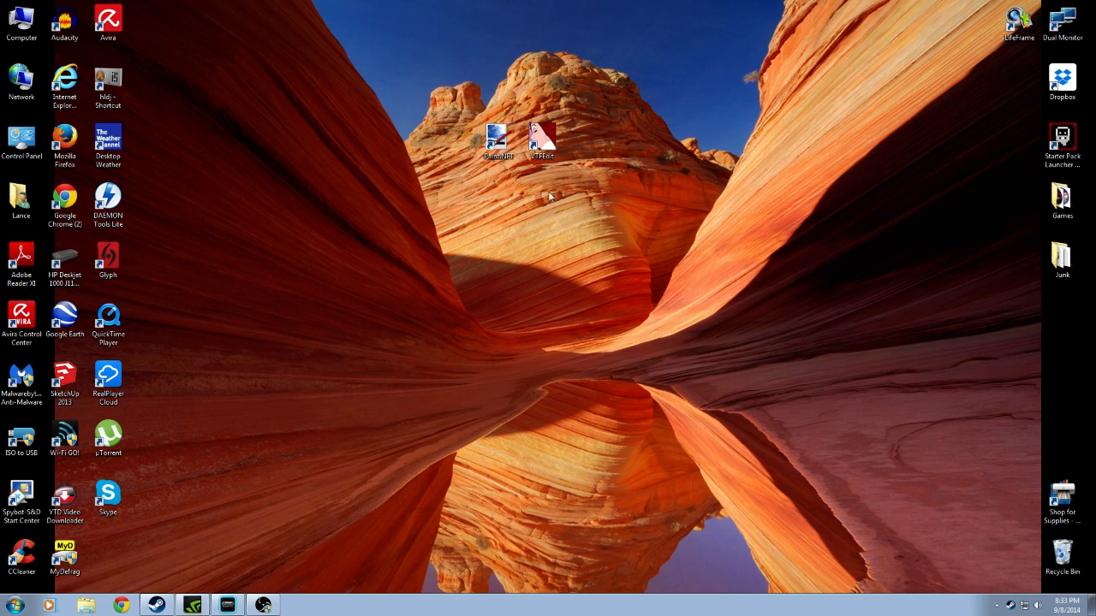
Launch paint.net and open the TF2 Bonk logo image from the My Pictures folder
{"action": "double_click", "coordinate": [497, 139]}
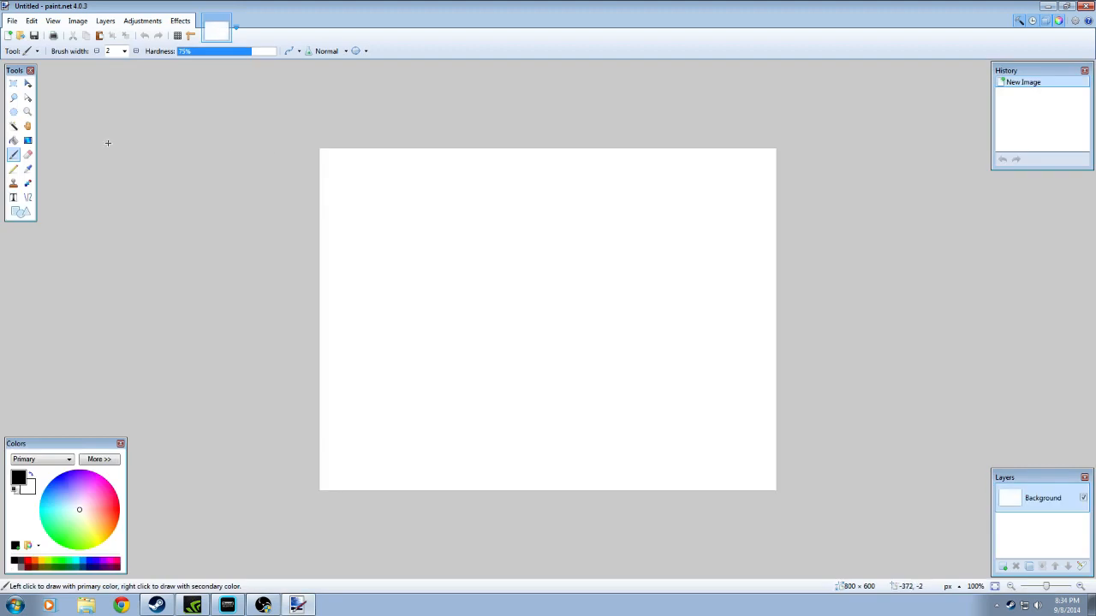
{"action": "left_click", "coordinate": [12, 21]}
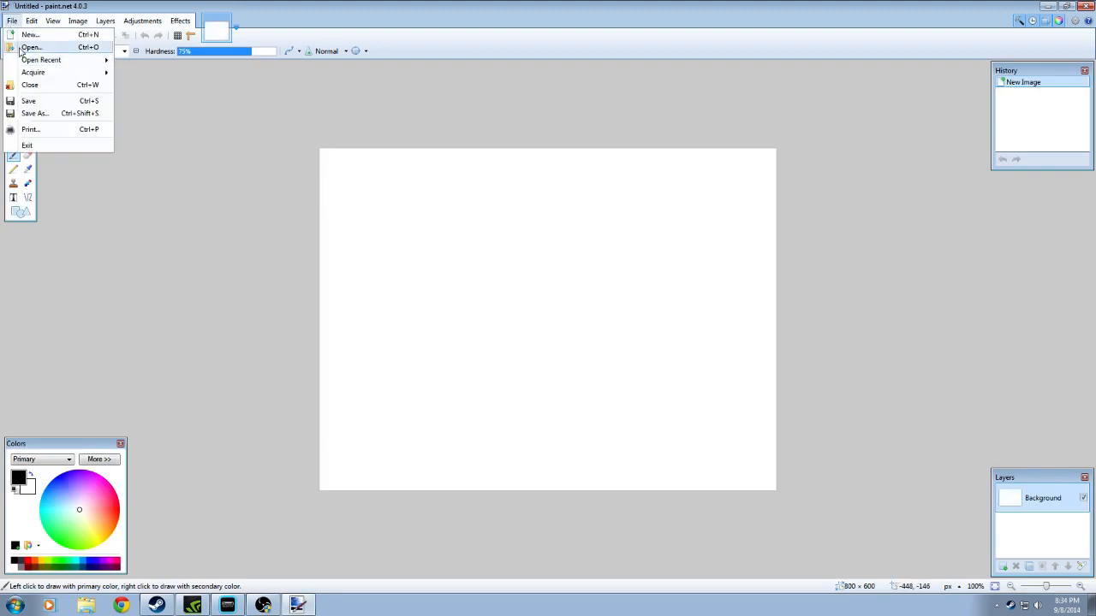
{"action": "left_click", "coordinate": [21, 49]}
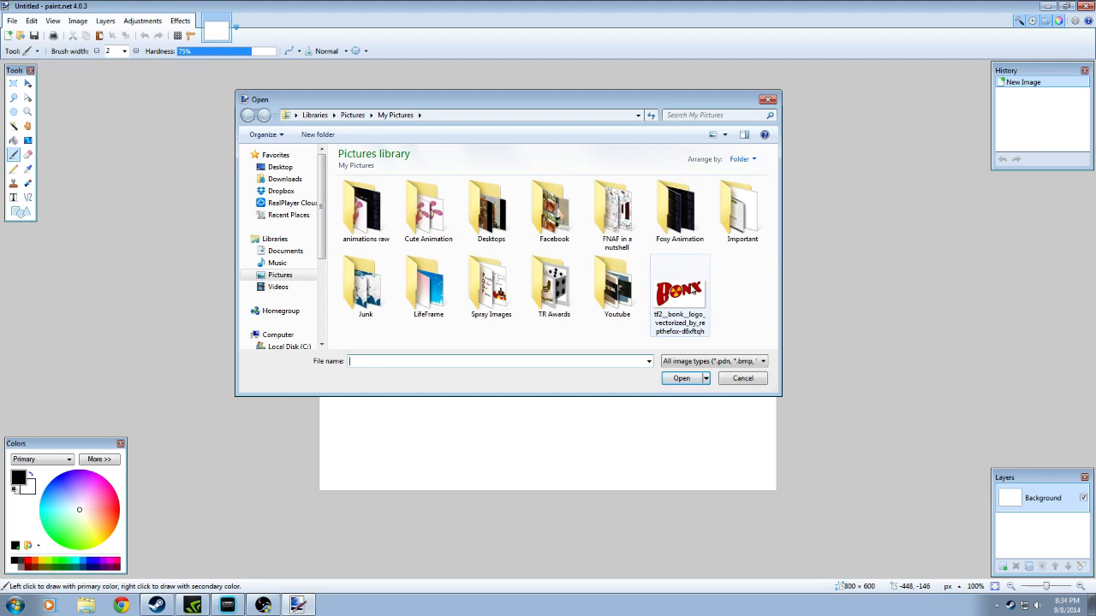
{"action": "left_click", "coordinate": [694, 291]}
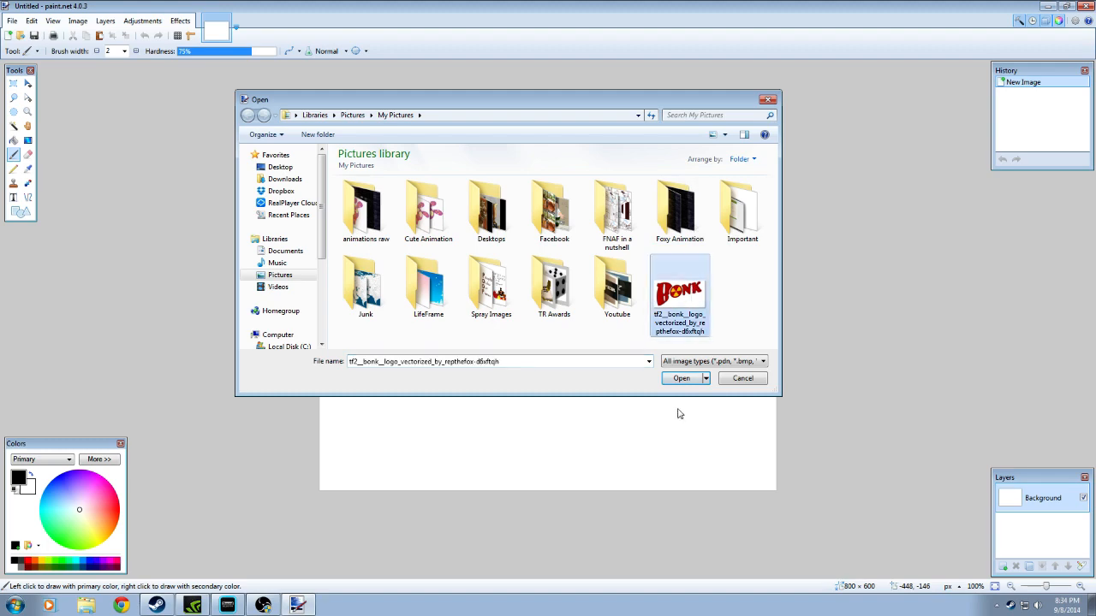
{"action": "left_click", "coordinate": [682, 378]}
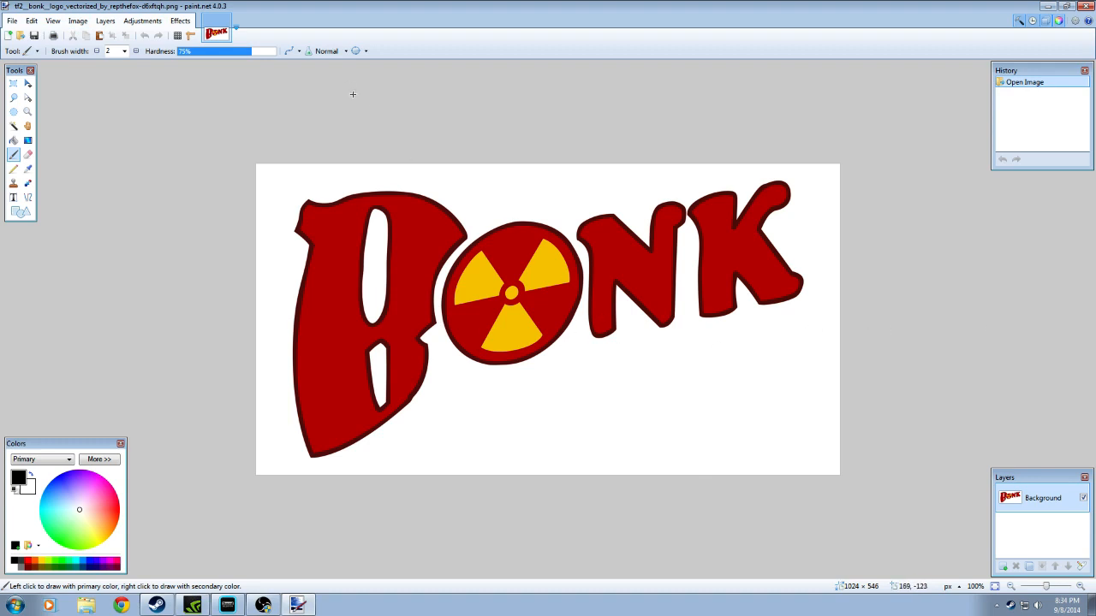
{"action": "left_click", "coordinate": [75, 24]}
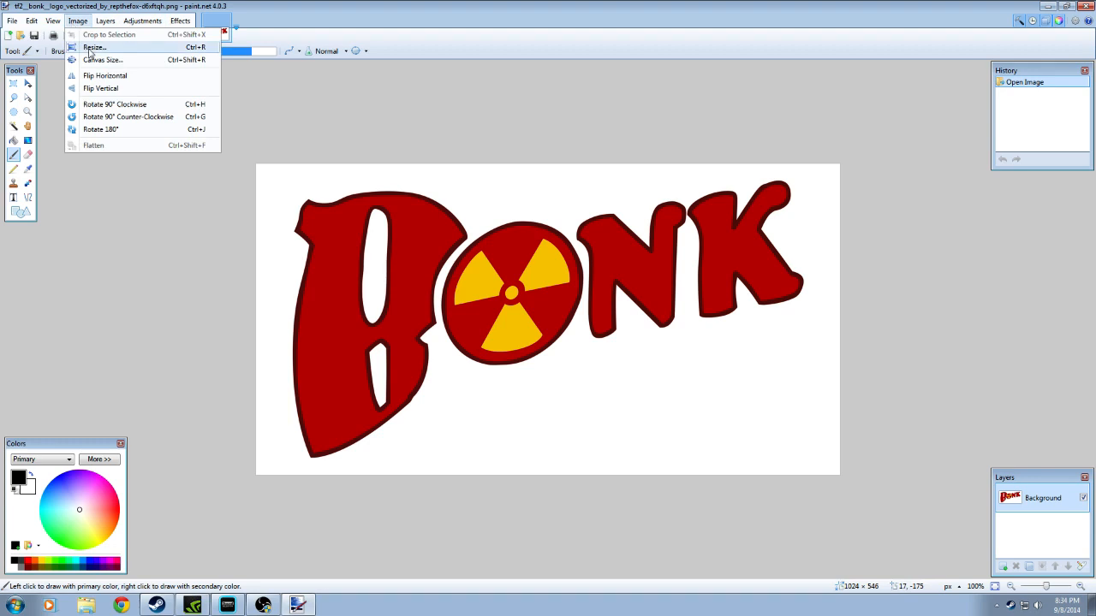
{"action": "left_click", "coordinate": [92, 48]}
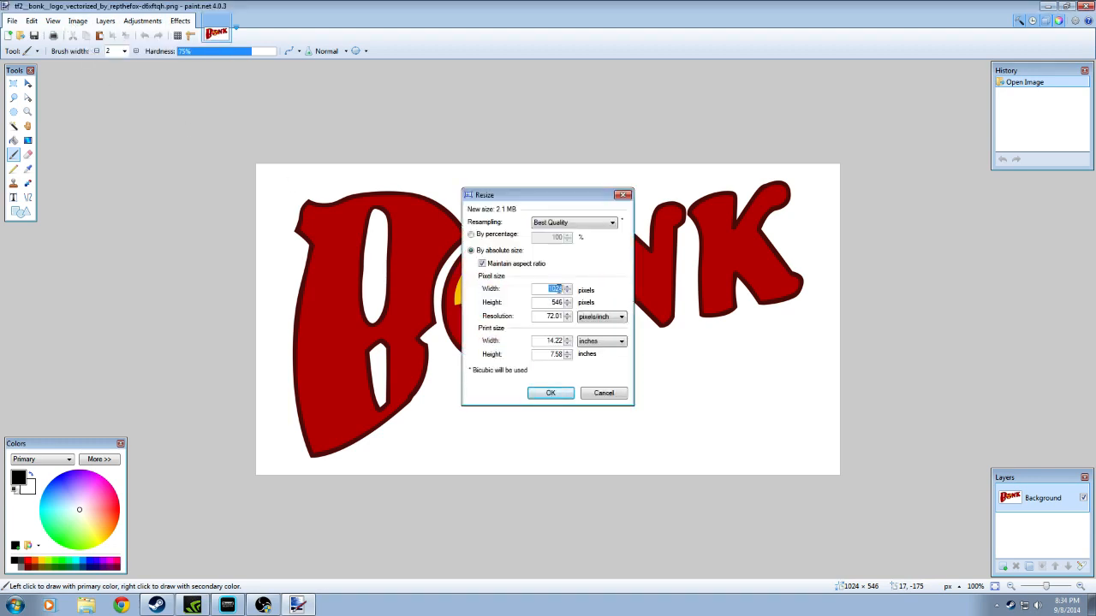
{"action": "left_click", "coordinate": [549, 291]}
{"action": "left_click", "coordinate": [601, 395]}
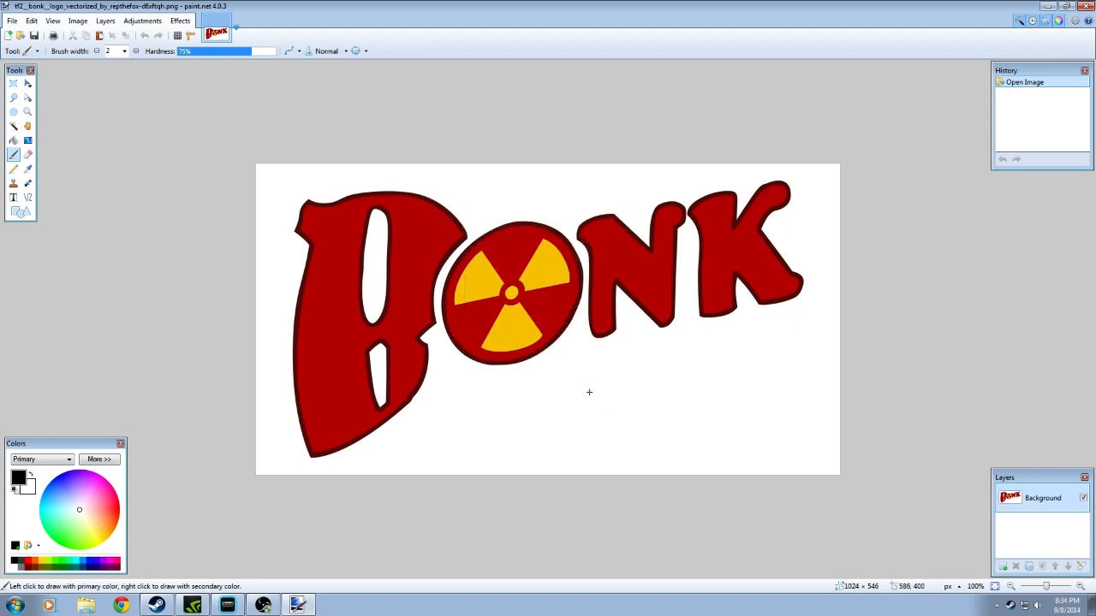
Crop away the blank margins on both sides of the logo, leaving the image about 899 × 546 pixels
{"action": "left_click", "coordinate": [13, 83]}
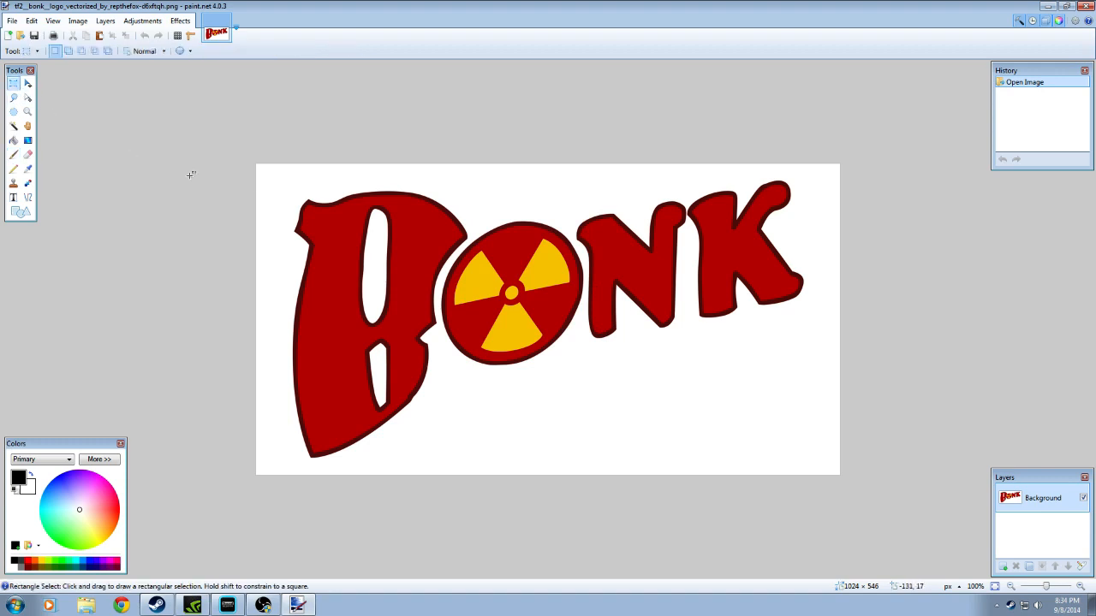
{"action": "left_click_drag", "start_coordinate": [865, 153], "coordinate": [291, 586]}
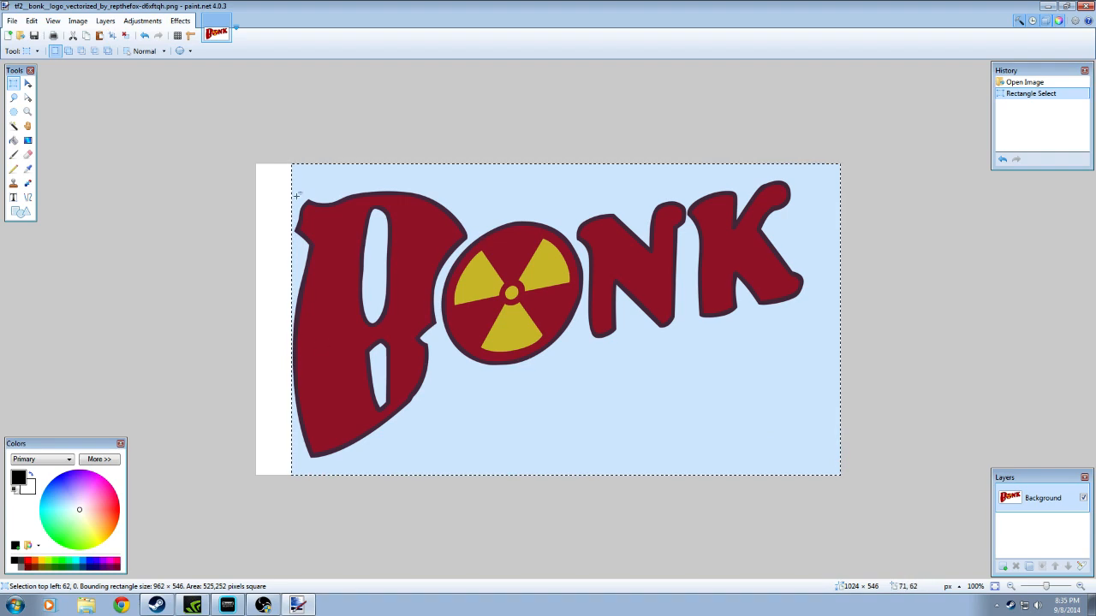
{"action": "left_click", "coordinate": [113, 36]}
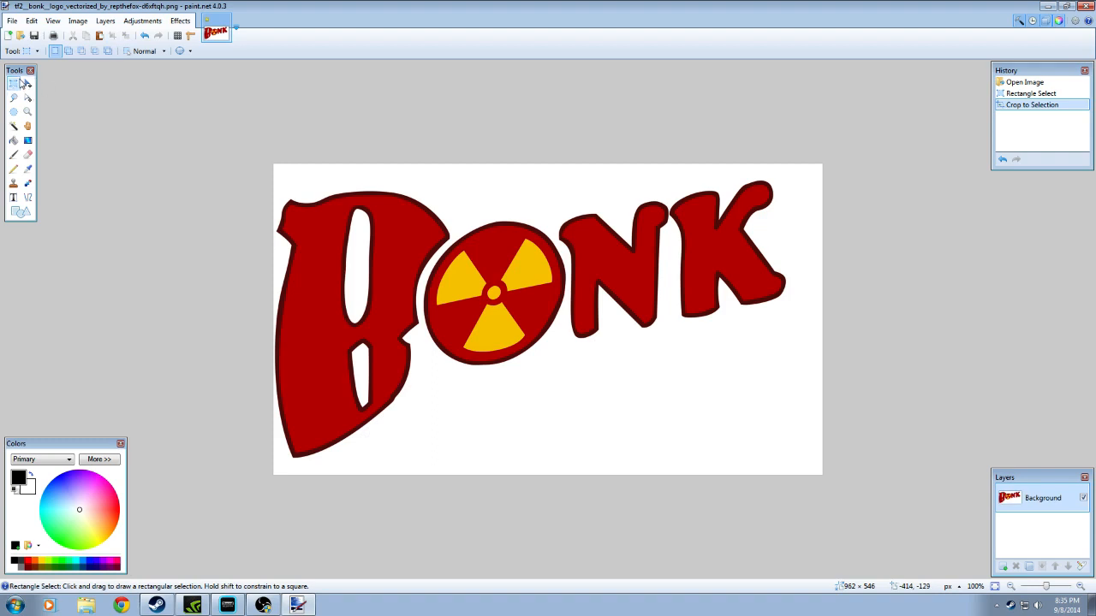
{"action": "left_click_drag", "start_coordinate": [274, 165], "coordinate": [786, 537]}
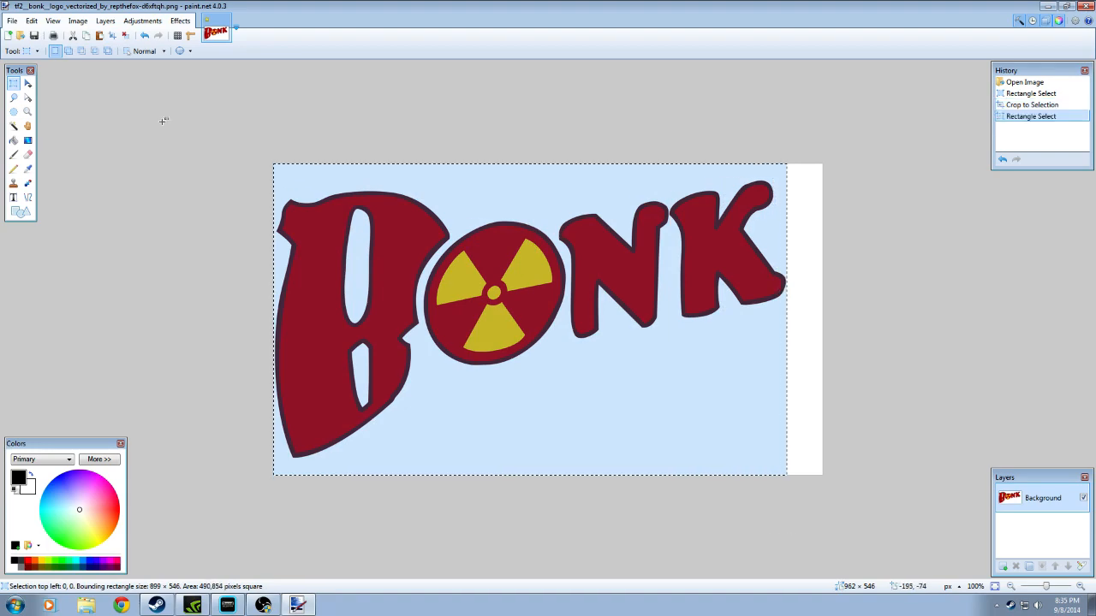
{"action": "left_click", "coordinate": [100, 35]}
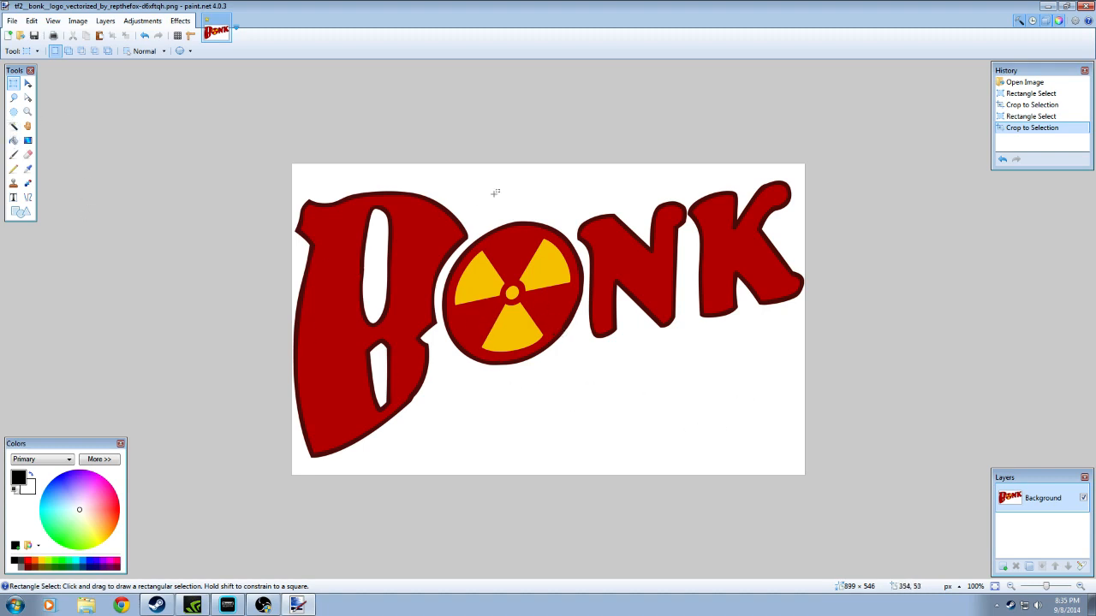
Erase the white background around the letters and inside both openings of the B using the Magic Wand at 50% tolerance
{"action": "left_click", "coordinate": [13, 127]}
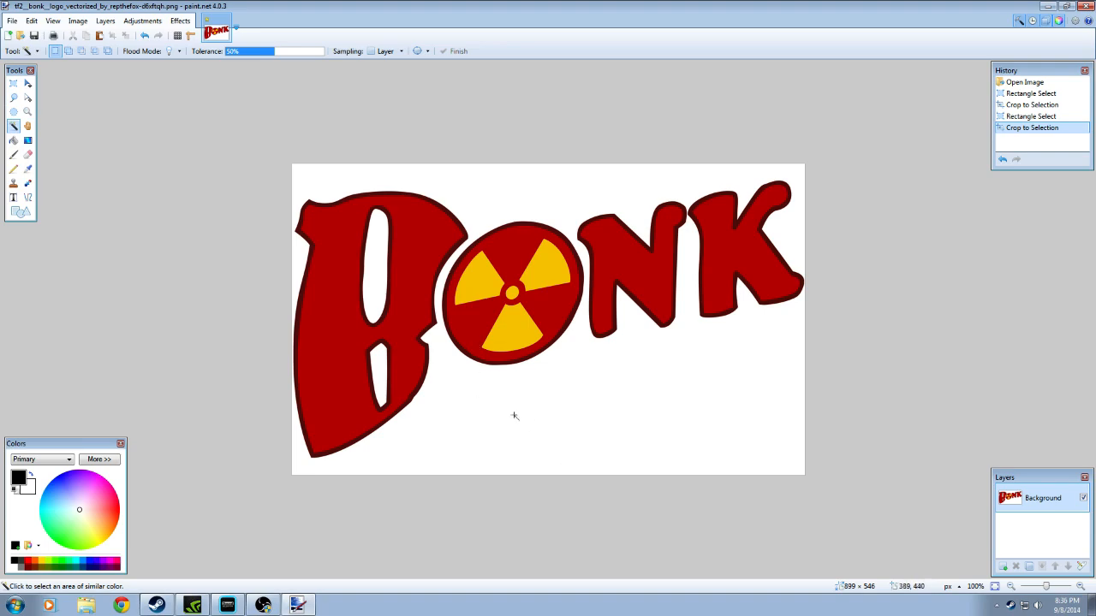
{"action": "left_click", "coordinate": [622, 445]}
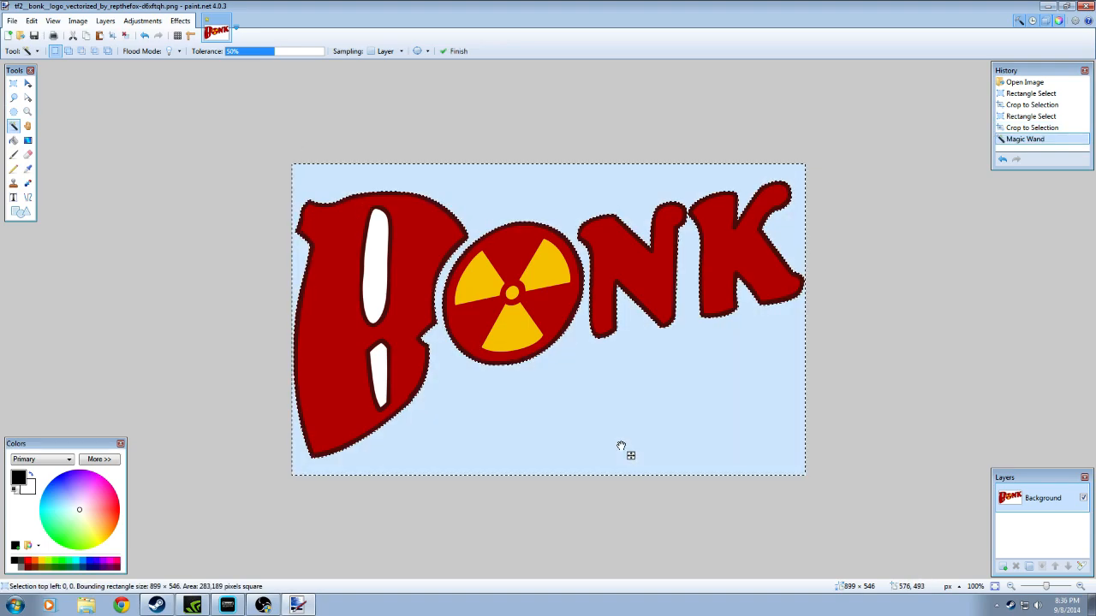
{"action": "key", "text": "Delete"}
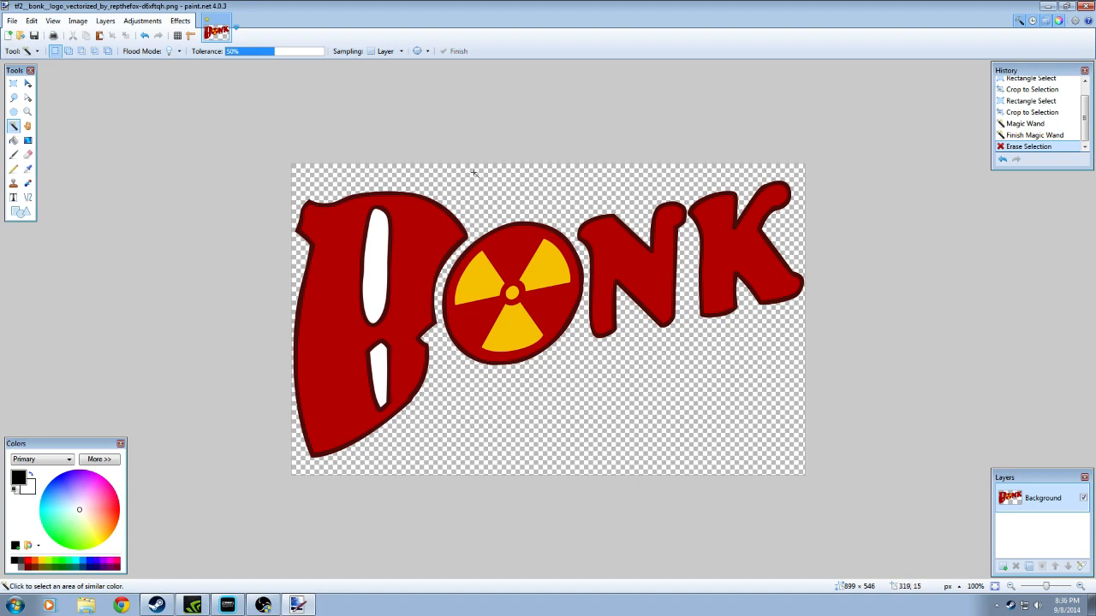
{"action": "left_click", "coordinate": [378, 264]}
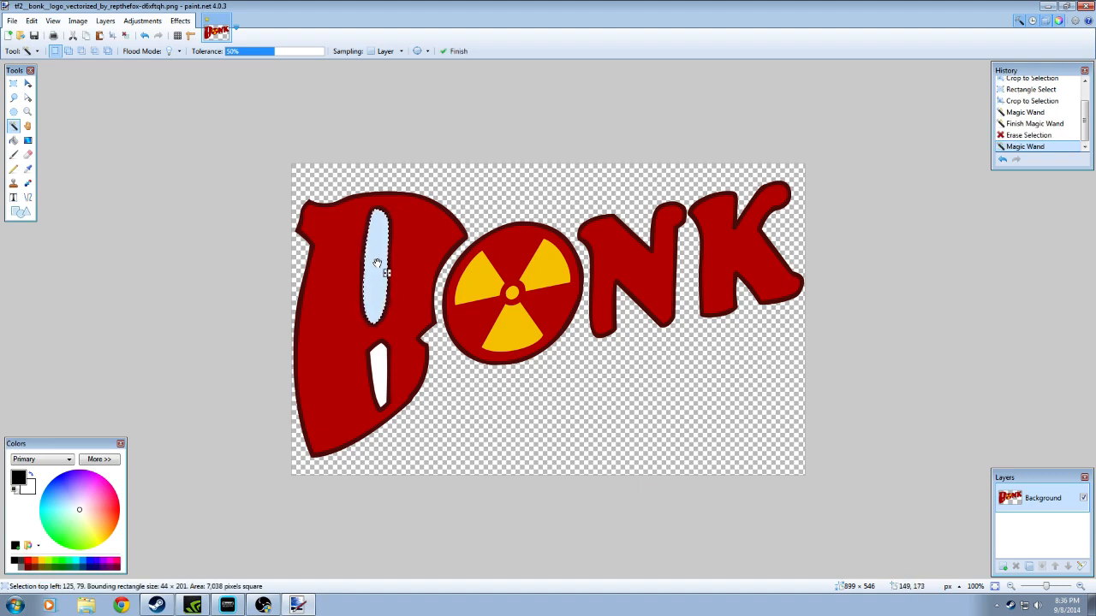
{"action": "key", "text": "Delete"}
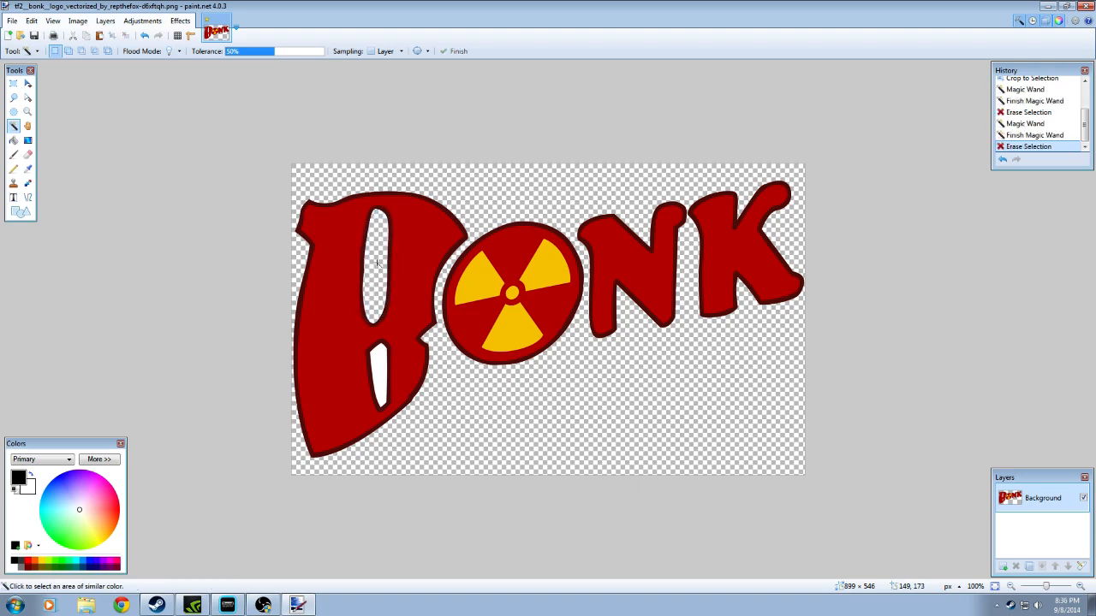
{"action": "left_click", "coordinate": [381, 357]}
{"action": "key", "text": "Delete"}
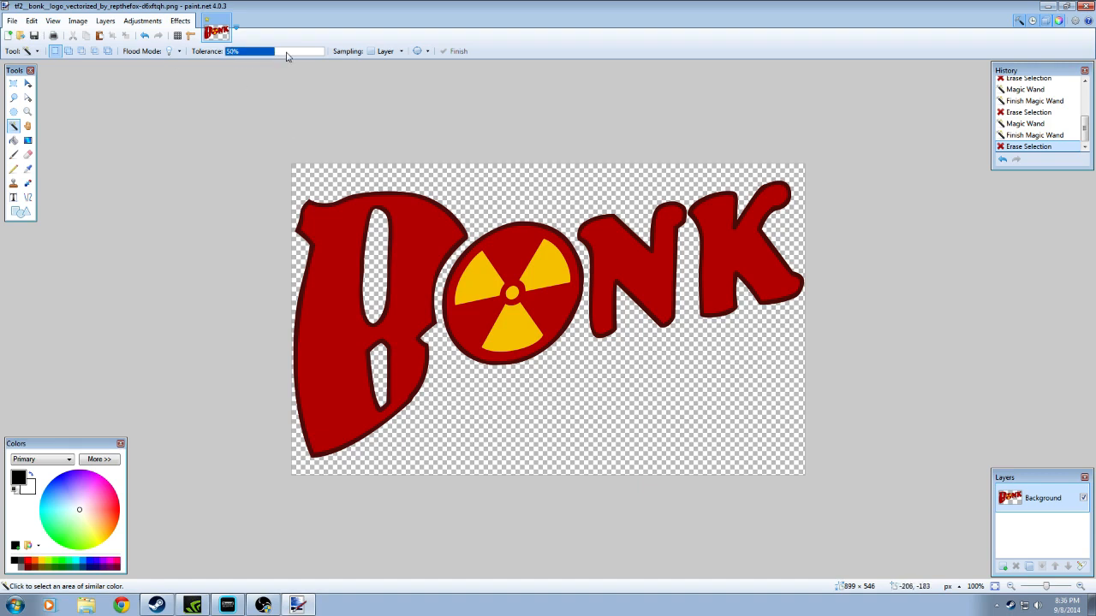
{"action": "left_click_drag", "start_coordinate": [298, 57], "coordinate": [295, 56]}
{"action": "left_click_drag", "start_coordinate": [291, 55], "coordinate": [275, 54]}
{"action": "left_click", "coordinate": [244, 51]}
{"action": "left_click_drag", "start_coordinate": [288, 54], "coordinate": [275, 56]}
{"action": "left_click", "coordinate": [75, 23]}
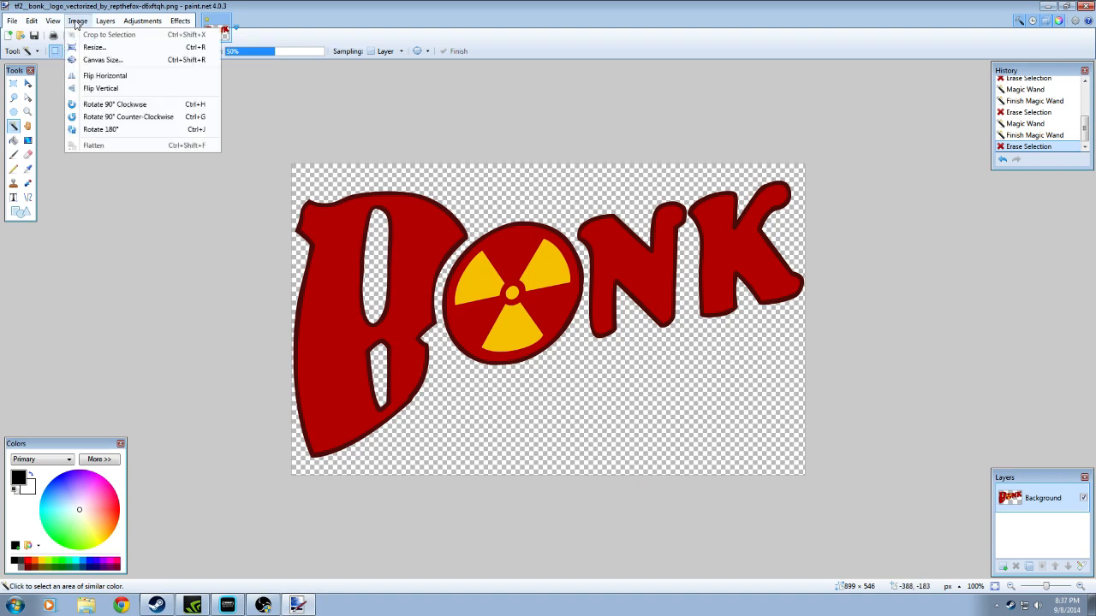
{"action": "left_click", "coordinate": [89, 49]}
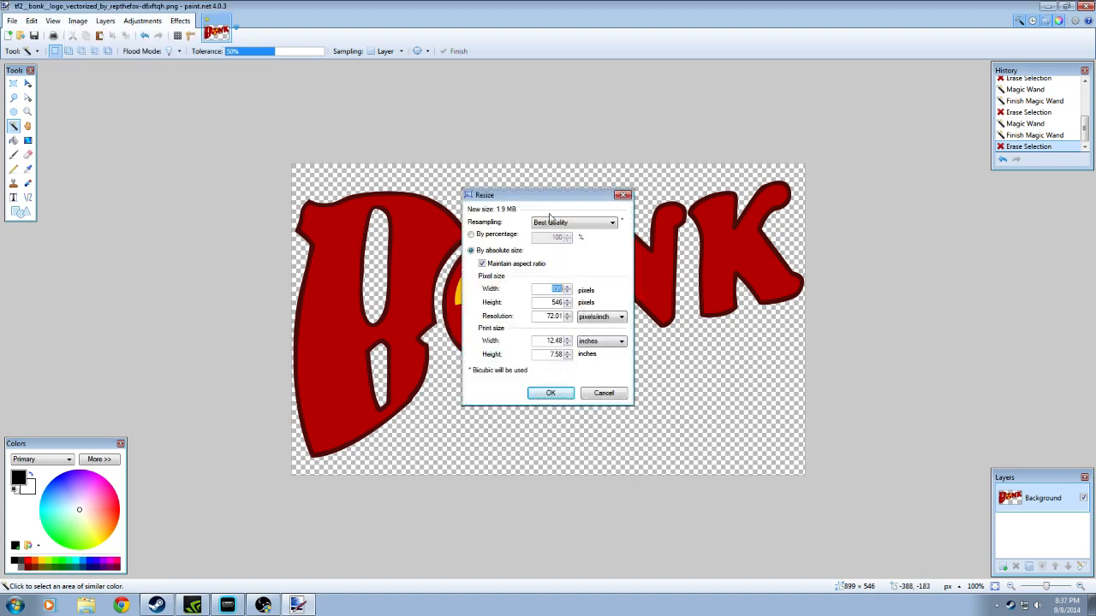
{"action": "left_click_drag", "start_coordinate": [478, 198], "coordinate": [132, 158]}
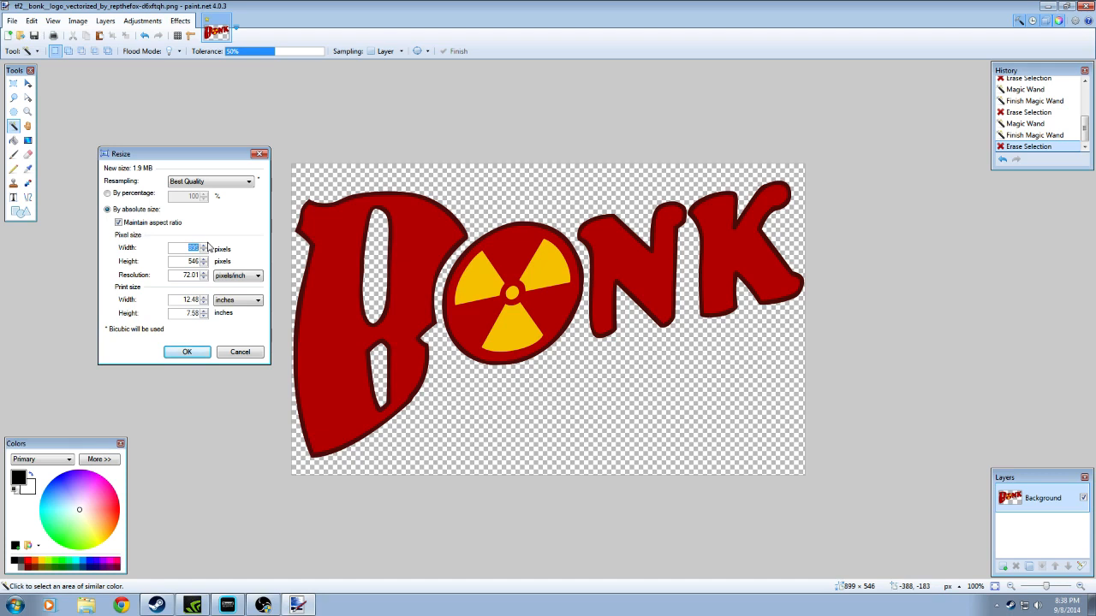
{"action": "type", "text": "512"}
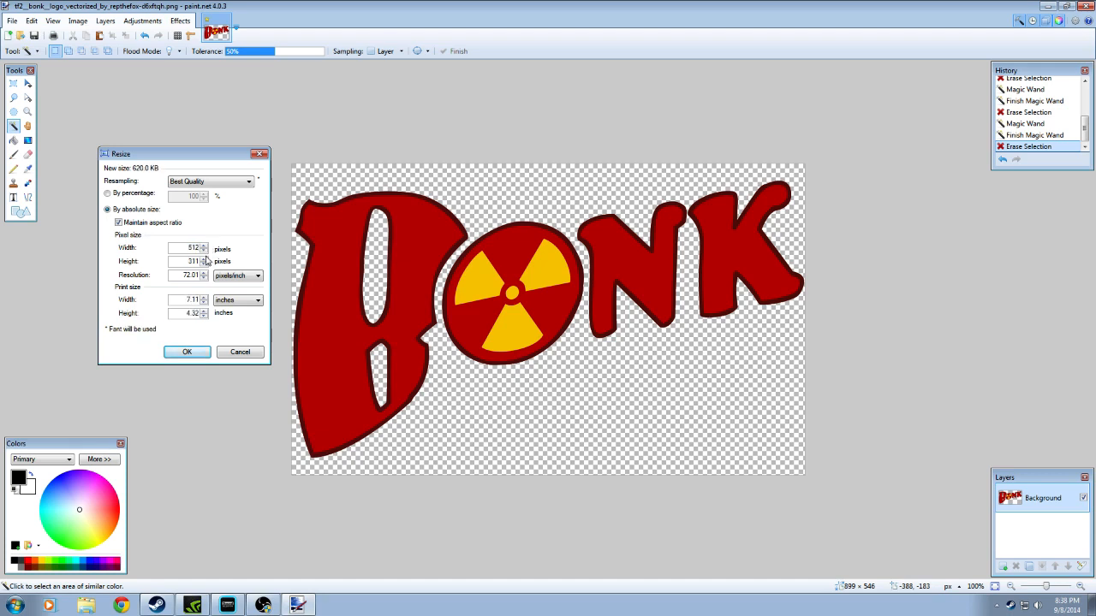
{"action": "left_click", "coordinate": [254, 354]}
Resize the logo image to a width of 512 pixels with the aspect ratio maintained
{"action": "left_click", "coordinate": [80, 22]}
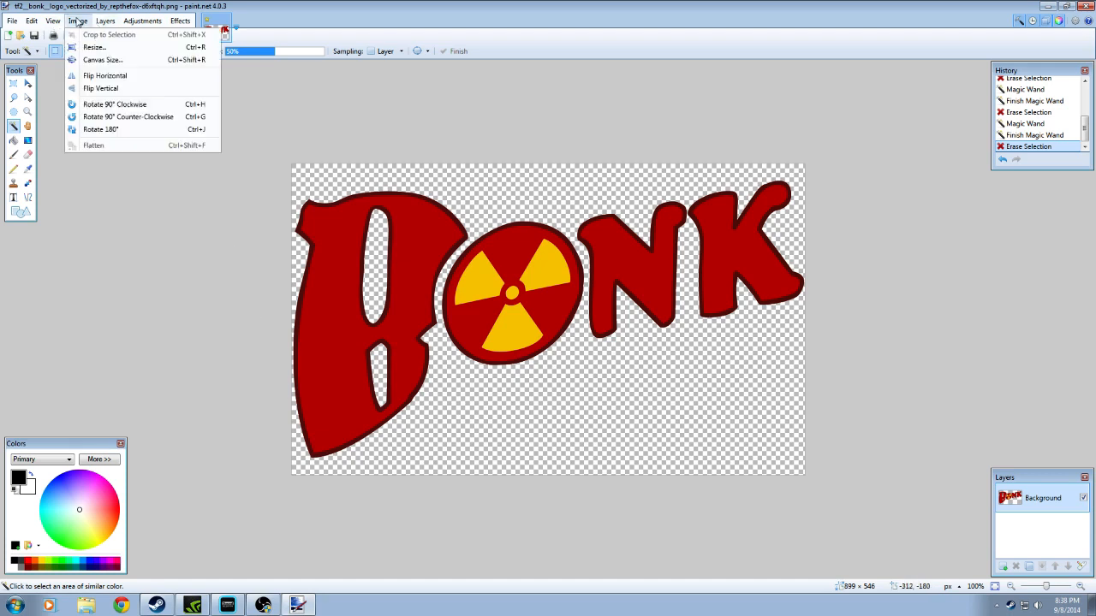
{"action": "left_click", "coordinate": [87, 47]}
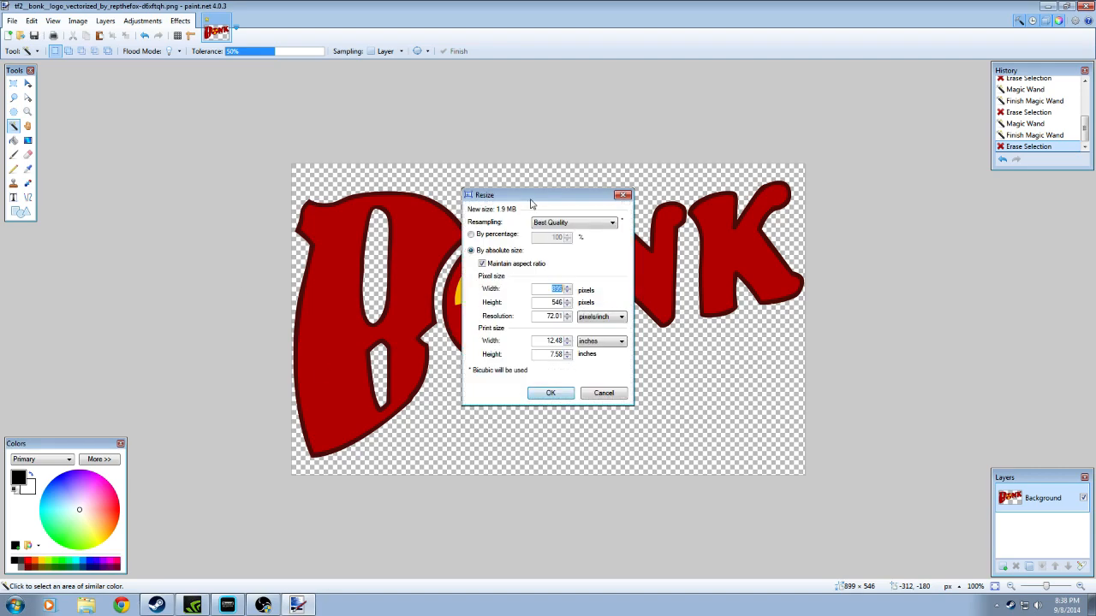
{"action": "left_click_drag", "start_coordinate": [532, 203], "coordinate": [169, 142]}
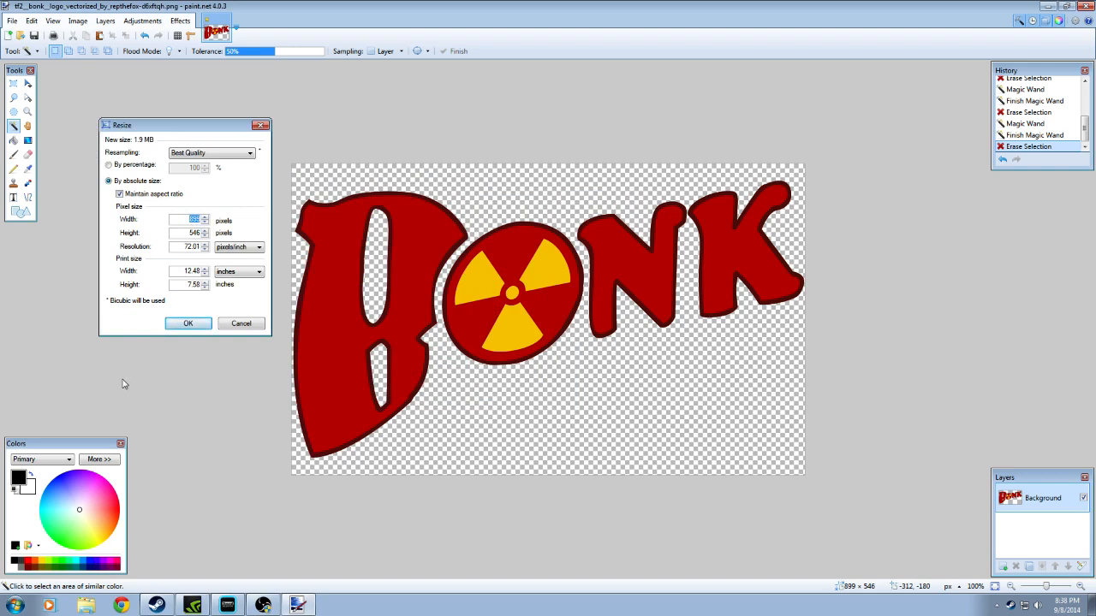
{"action": "type", "text": "512"}
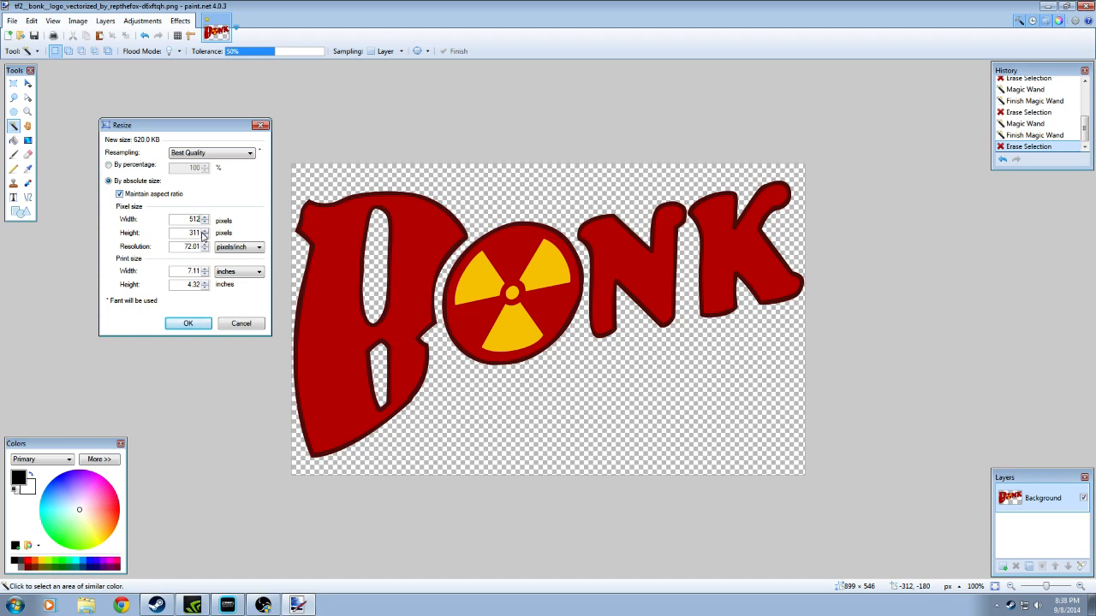
{"action": "left_click", "coordinate": [172, 328]}
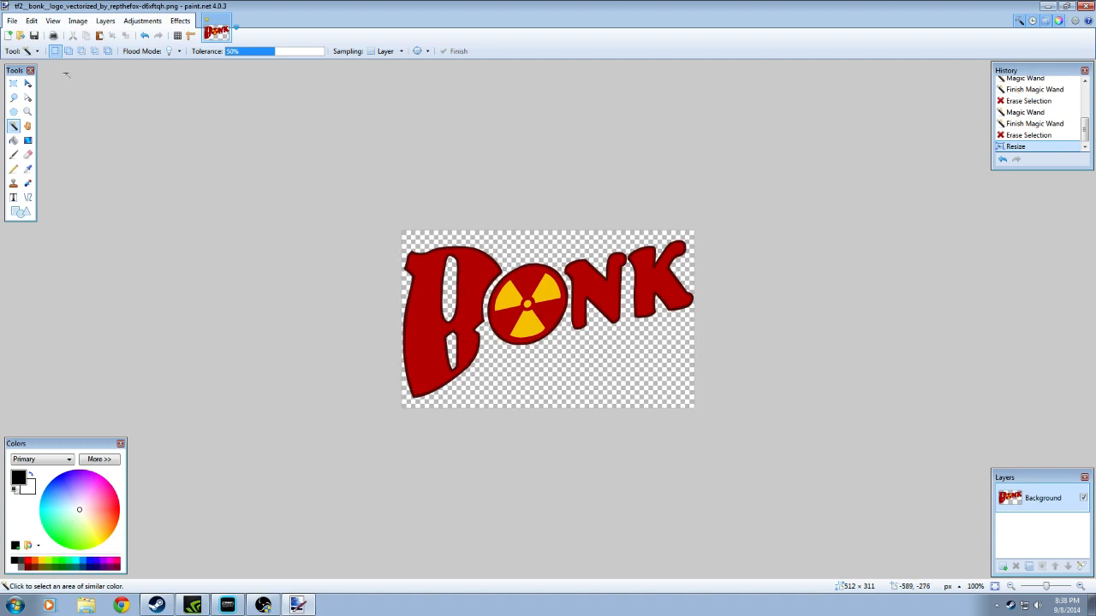
Create a new blank image 512 pixels wide and 512 pixels high
{"action": "left_click", "coordinate": [11, 36]}
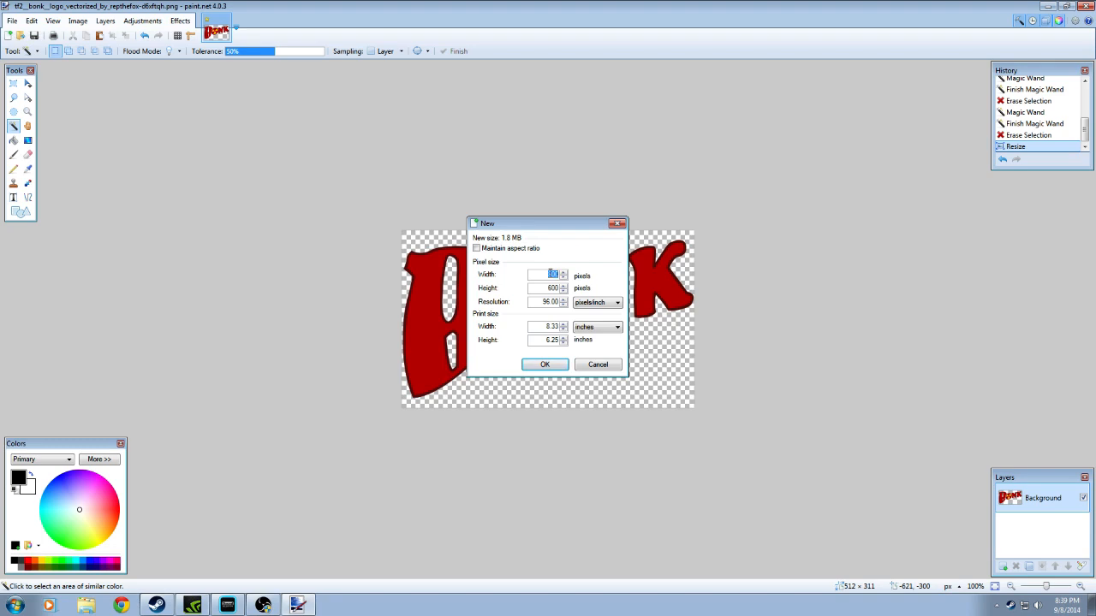
{"action": "type", "text": "512"}
{"action": "key", "text": "Tab"}
{"action": "type", "text": "512"}
{"action": "left_click", "coordinate": [547, 365]}
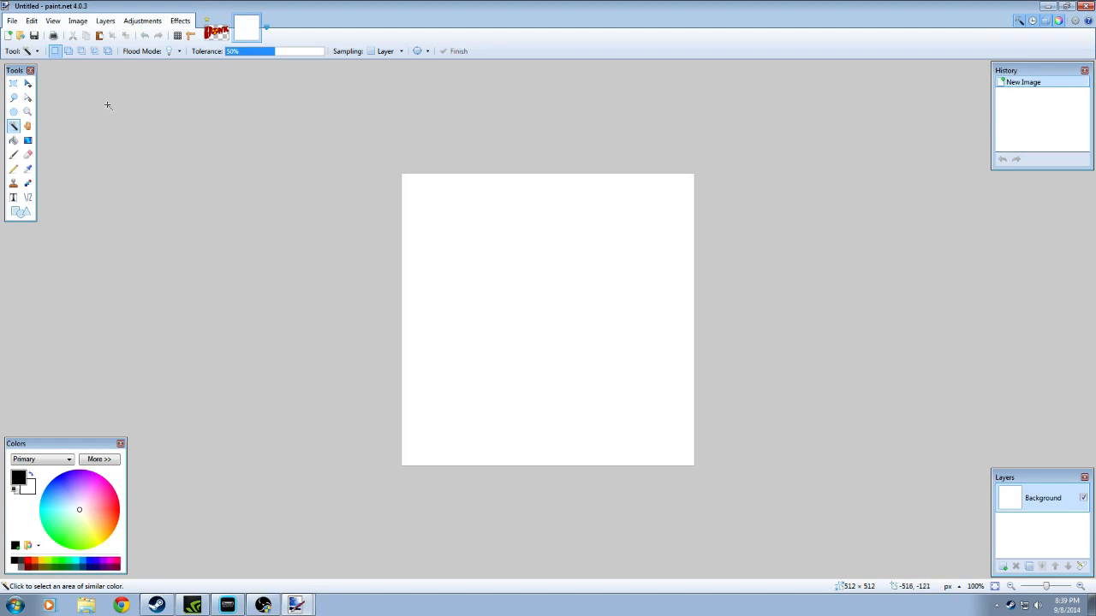
Erase the new canvas's white background with the Magic Wand, and undo the erase
{"action": "left_click", "coordinate": [567, 283]}
{"action": "key", "text": "Delete"}
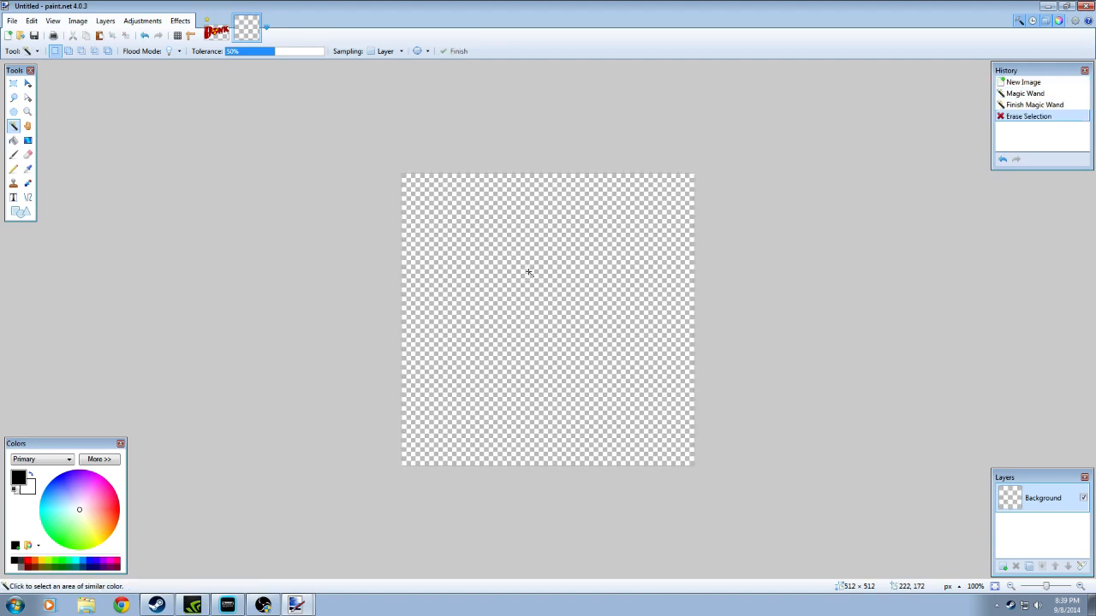
{"action": "left_click", "coordinate": [145, 36]}
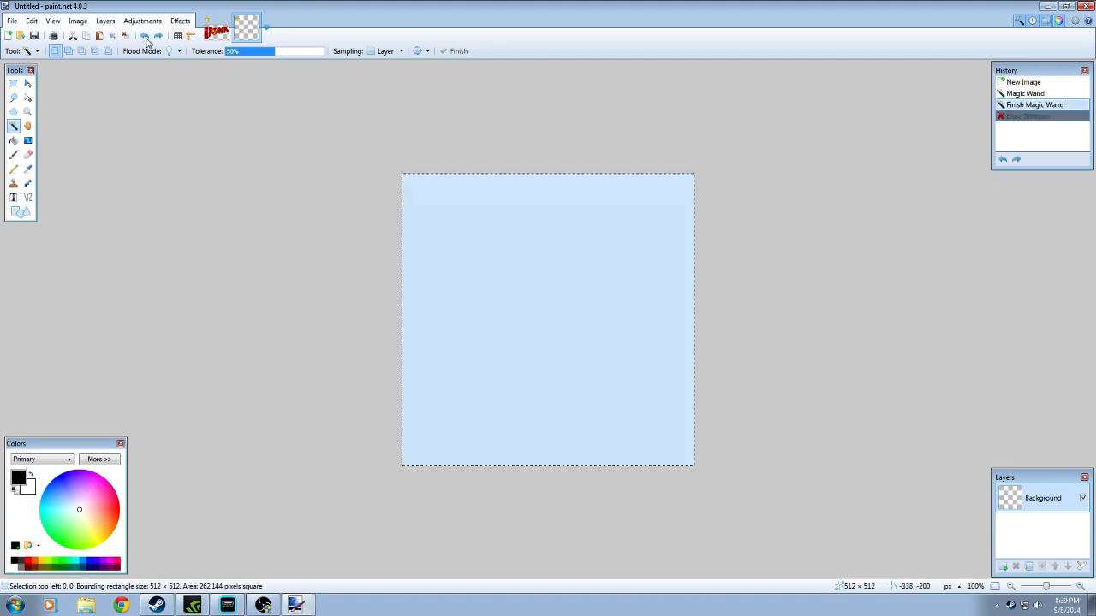
Deselect the Magic Wand selection, select the entire 512 × 512 canvas, and erase its white background
{"action": "left_click", "coordinate": [125, 36]}
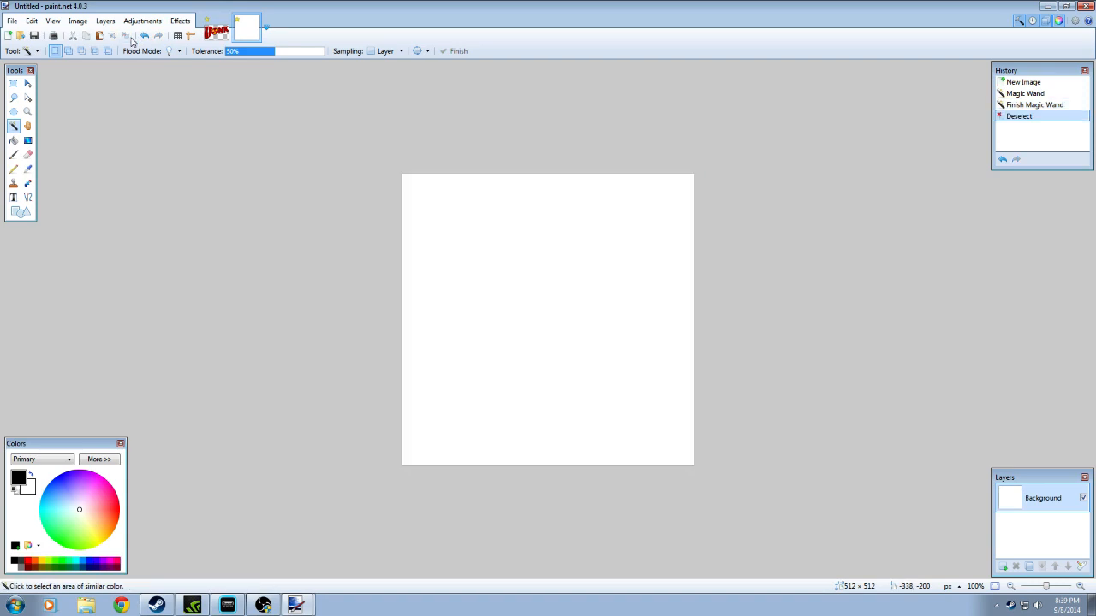
{"action": "left_click", "coordinate": [32, 21]}
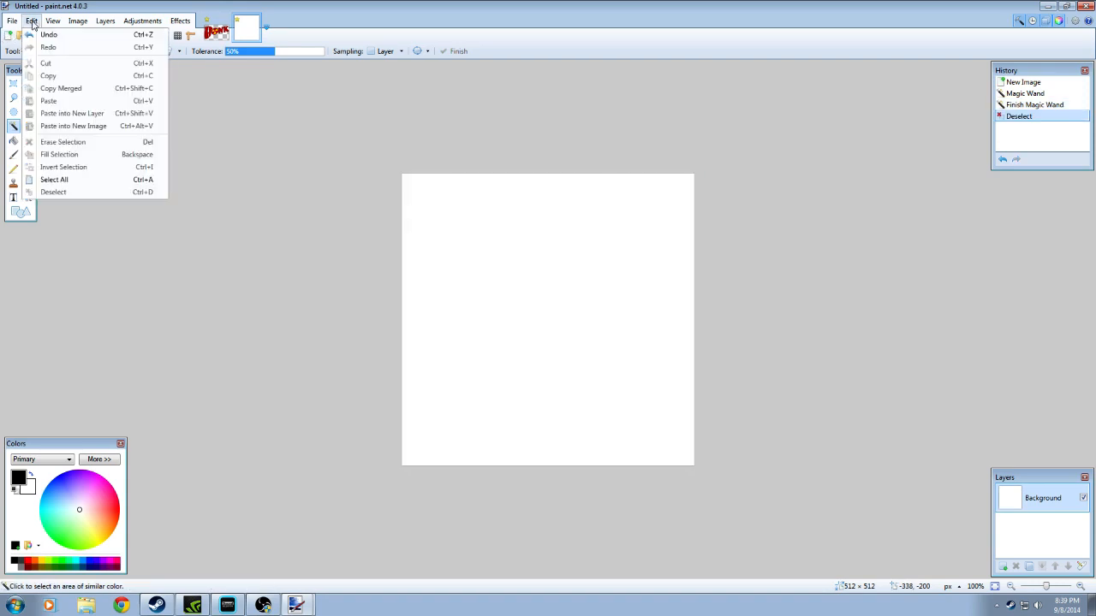
{"action": "left_click", "coordinate": [73, 180]}
{"action": "key", "text": "Delete"}
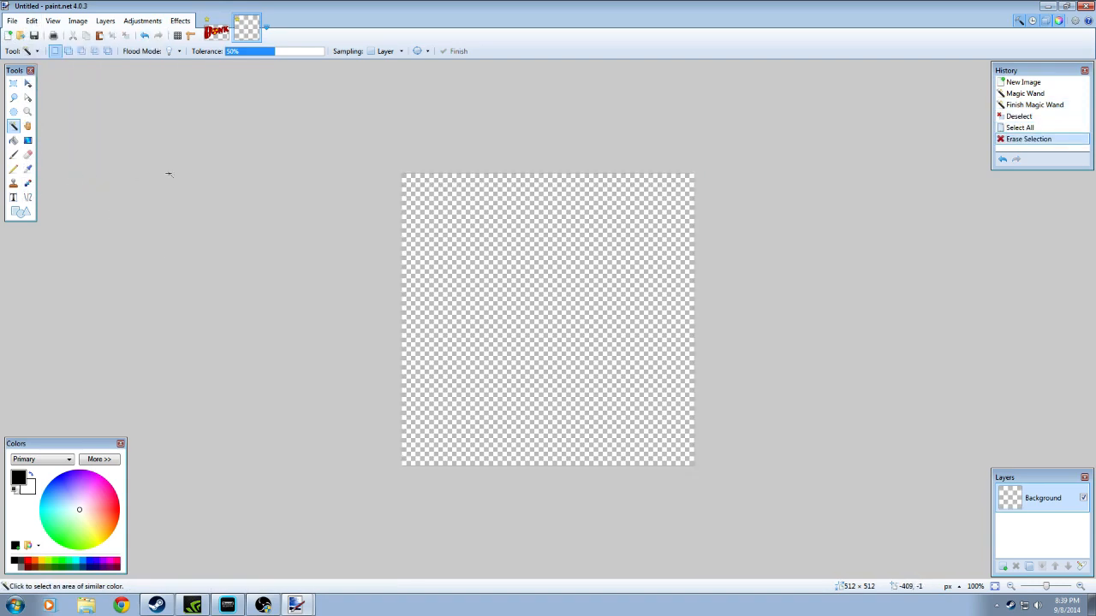
Copy the whole resized Bonk logo and paste it as a new layer on the blank transparent canvas
{"action": "left_click", "coordinate": [208, 39]}
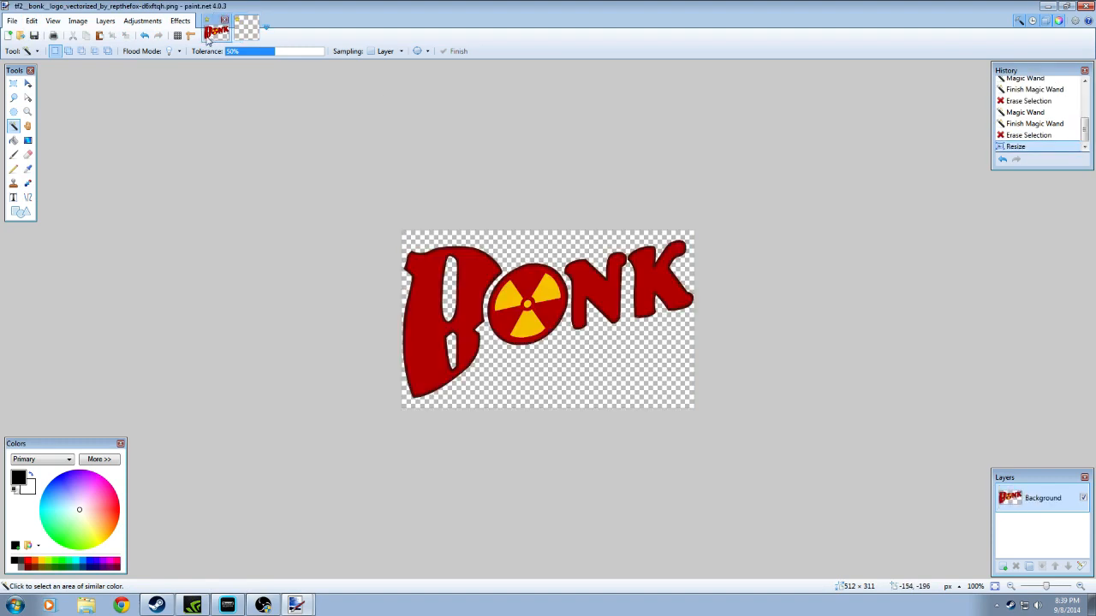
{"action": "left_click", "coordinate": [31, 20]}
{"action": "left_click", "coordinate": [58, 181]}
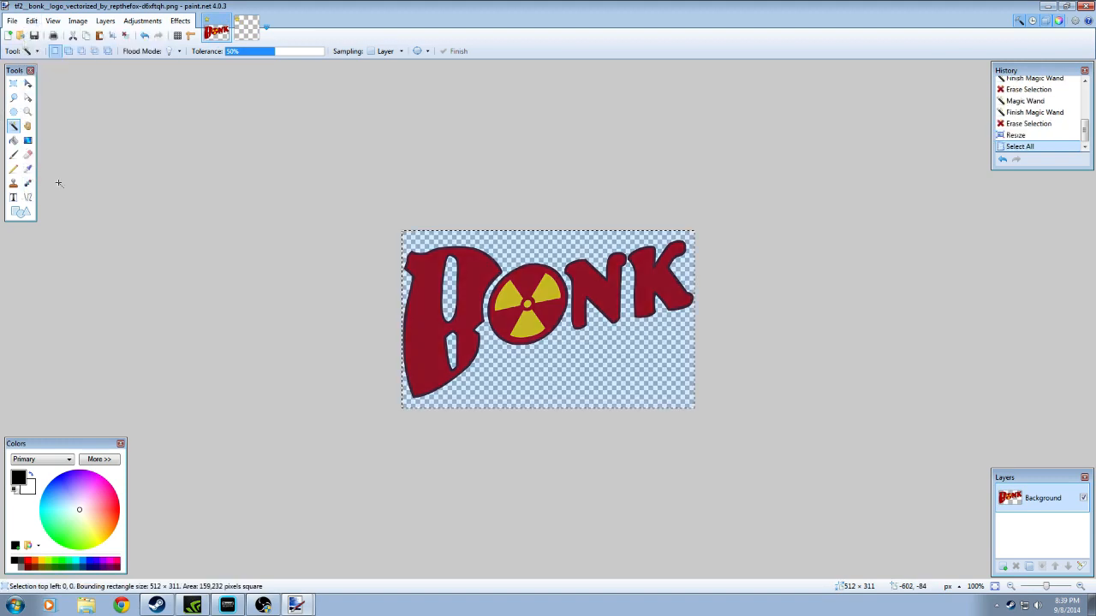
{"action": "left_click", "coordinate": [88, 38]}
{"action": "left_click", "coordinate": [252, 31]}
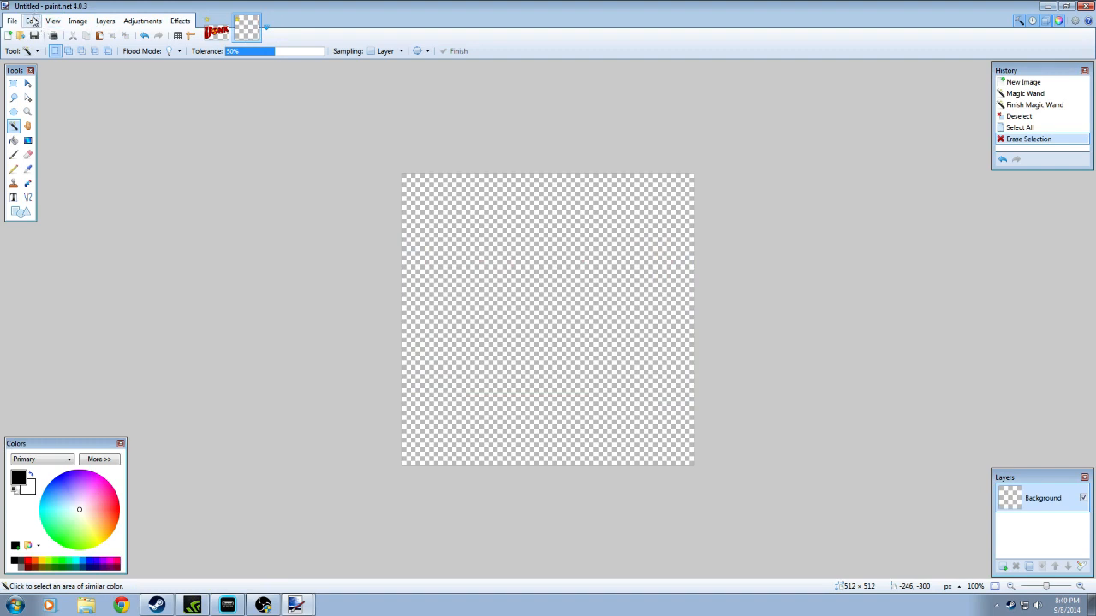
{"action": "left_click", "coordinate": [34, 21]}
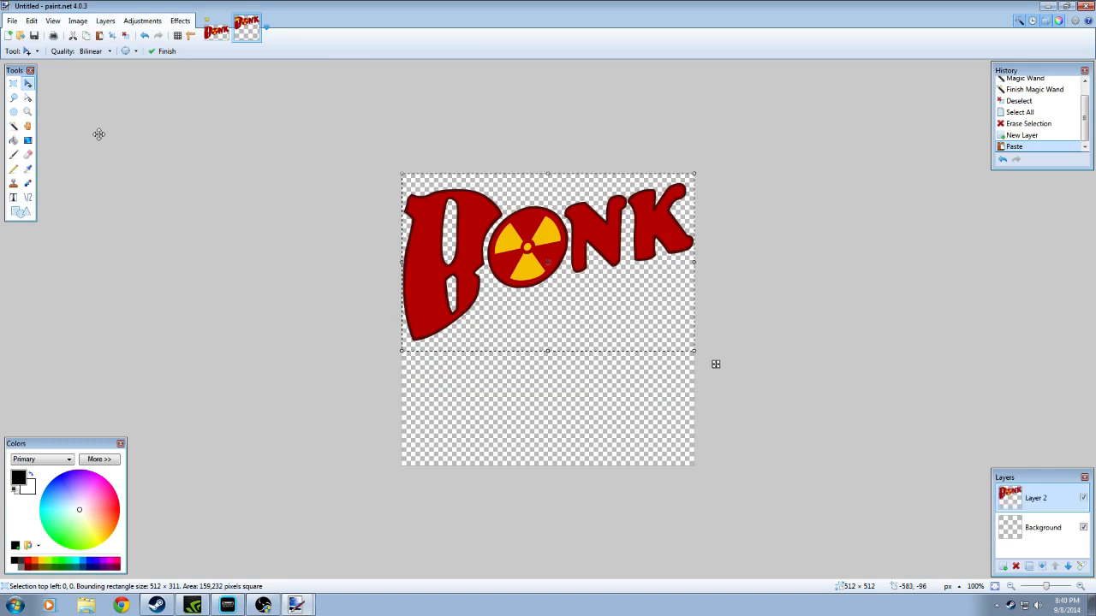
Move the pasted logo down about 112 pixels to the middle of the canvas and deselect it
{"action": "left_click", "coordinate": [1080, 586]}
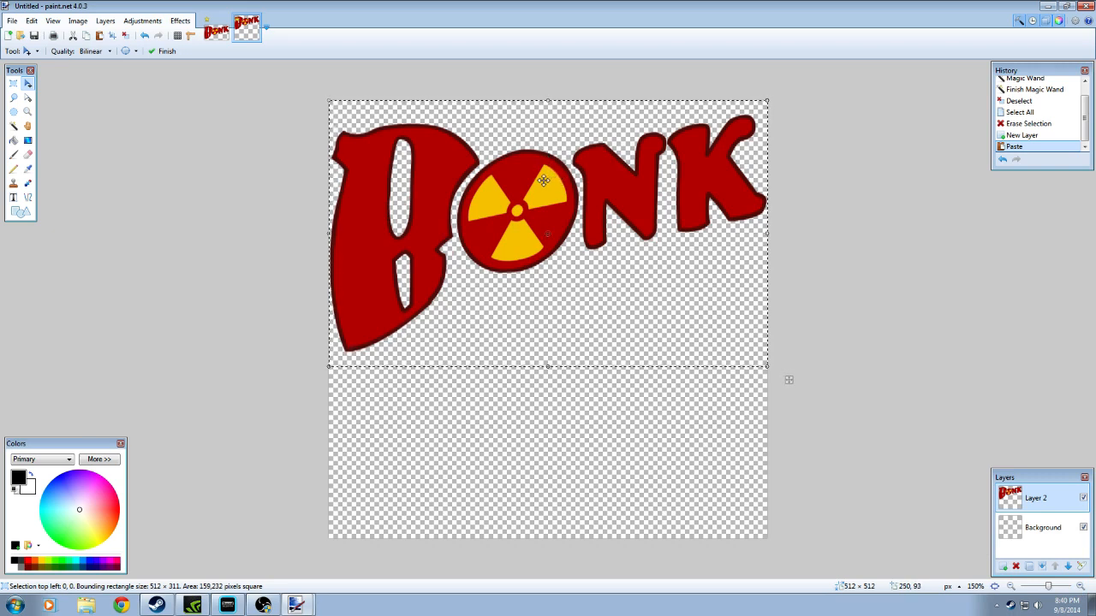
{"action": "key", "text": "ctrl+d"}
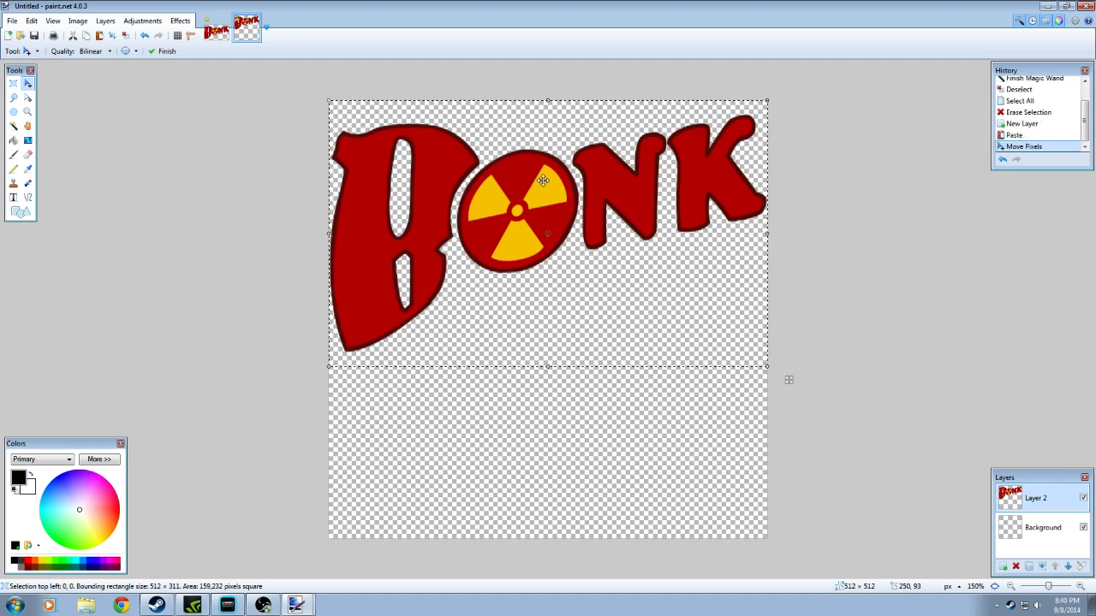
{"action": "left_click_drag", "start_coordinate": [543, 180], "coordinate": [542, 276]}
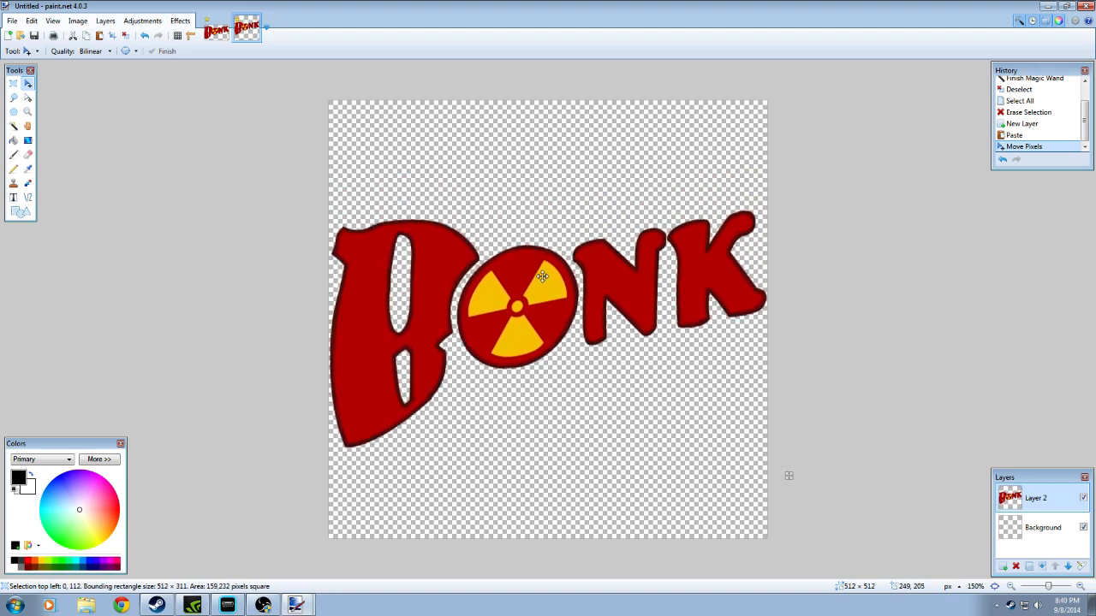
{"action": "left_click_drag", "start_coordinate": [542, 276], "coordinate": [541, 276]}
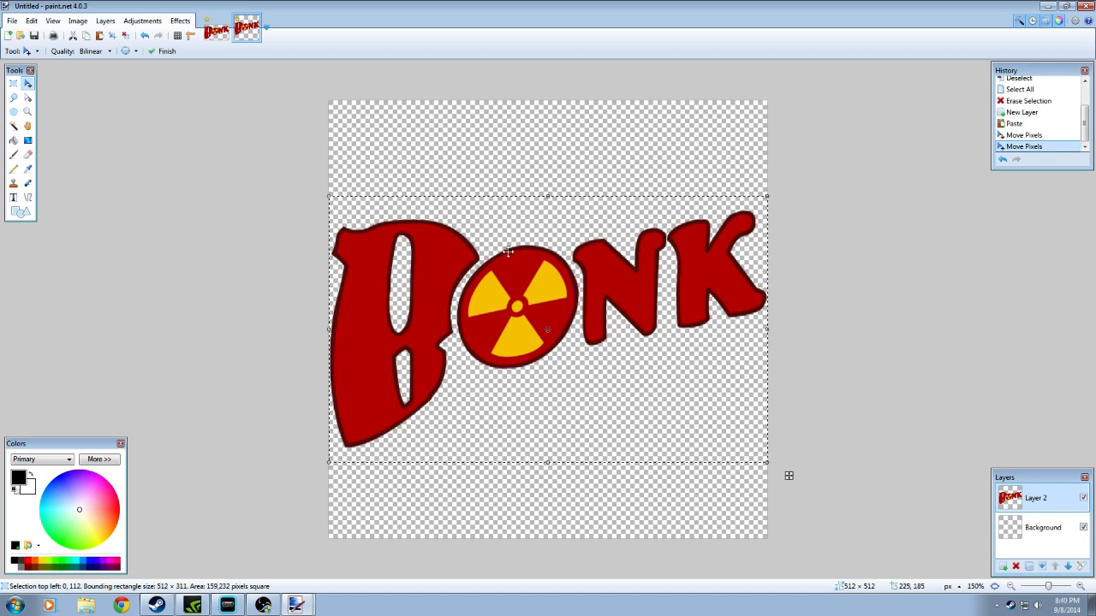
{"action": "left_click", "coordinate": [126, 35]}
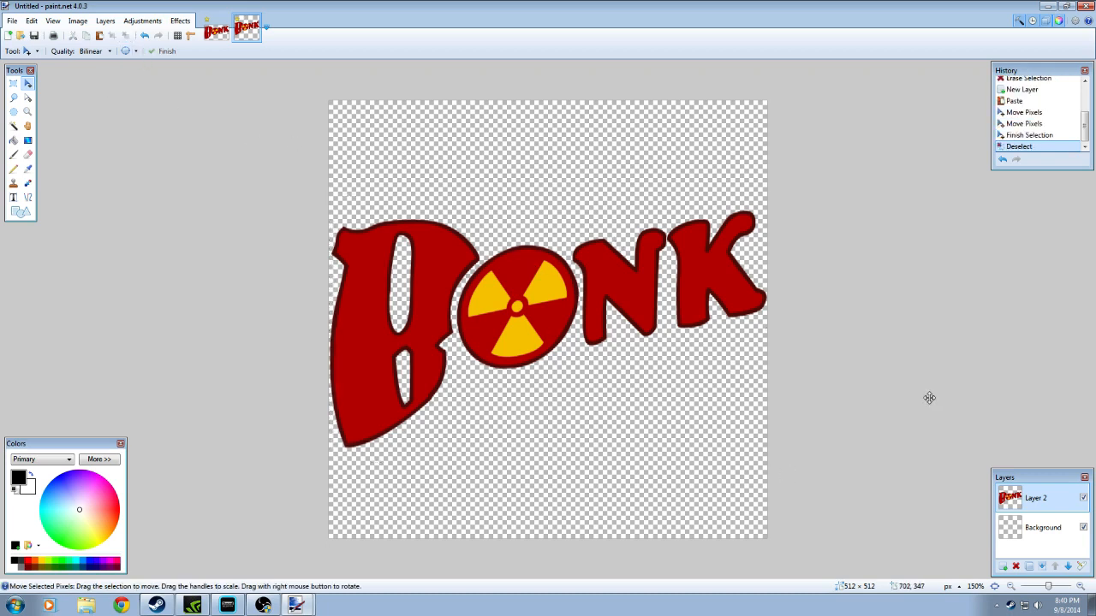
{"action": "left_click", "coordinate": [1011, 586]}
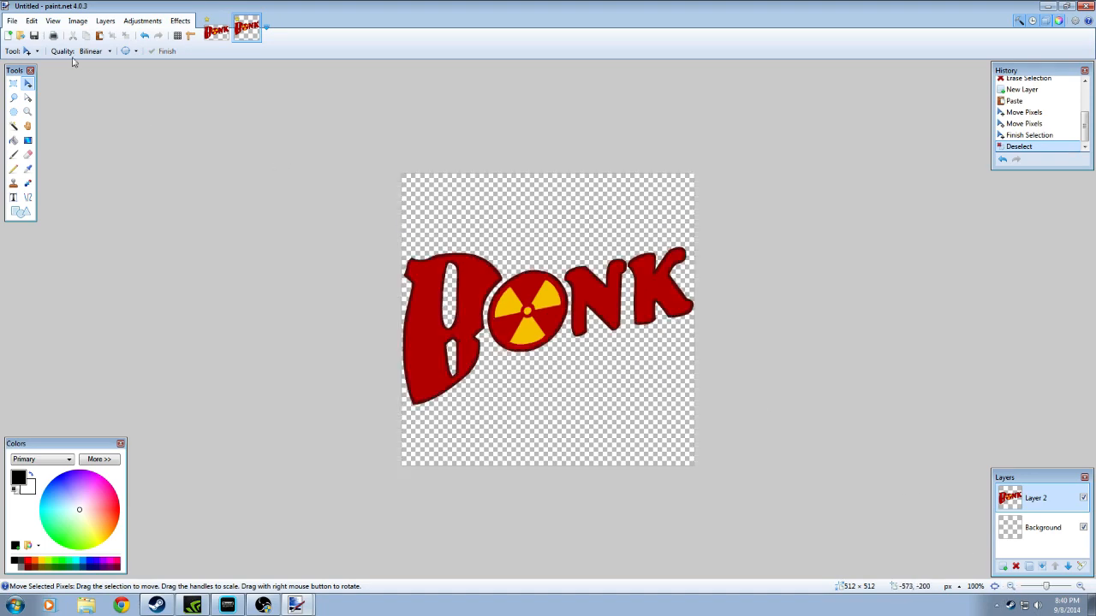
Save the image as a PNG named Bonk in My Pictures with auto-detected bit depth, flattening the layers
{"action": "left_click", "coordinate": [12, 21]}
{"action": "left_click", "coordinate": [63, 118]}
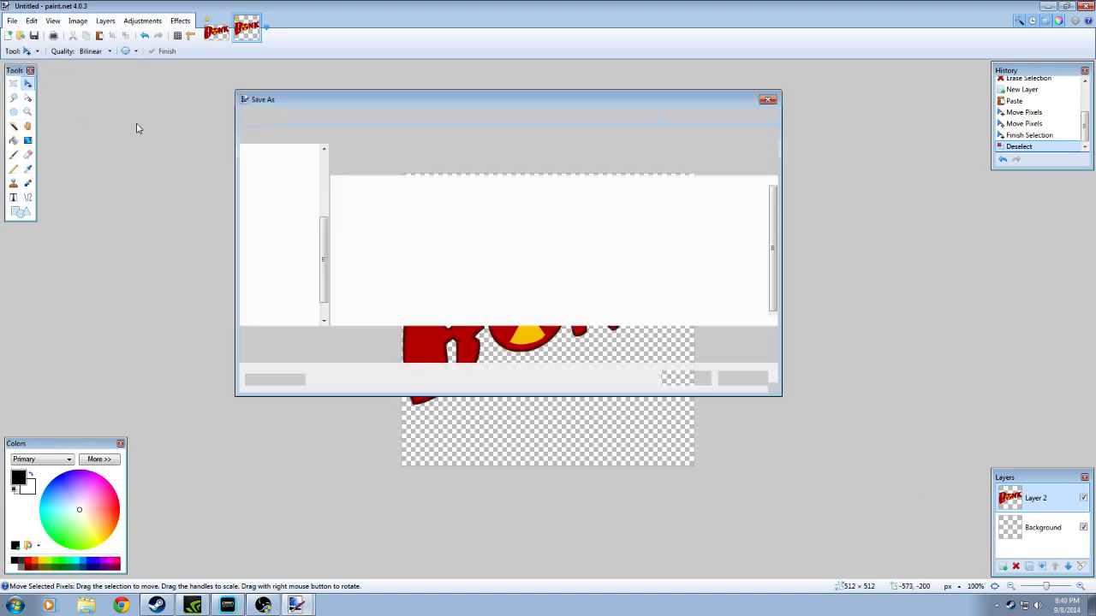
{"action": "left_click", "coordinate": [338, 352]}
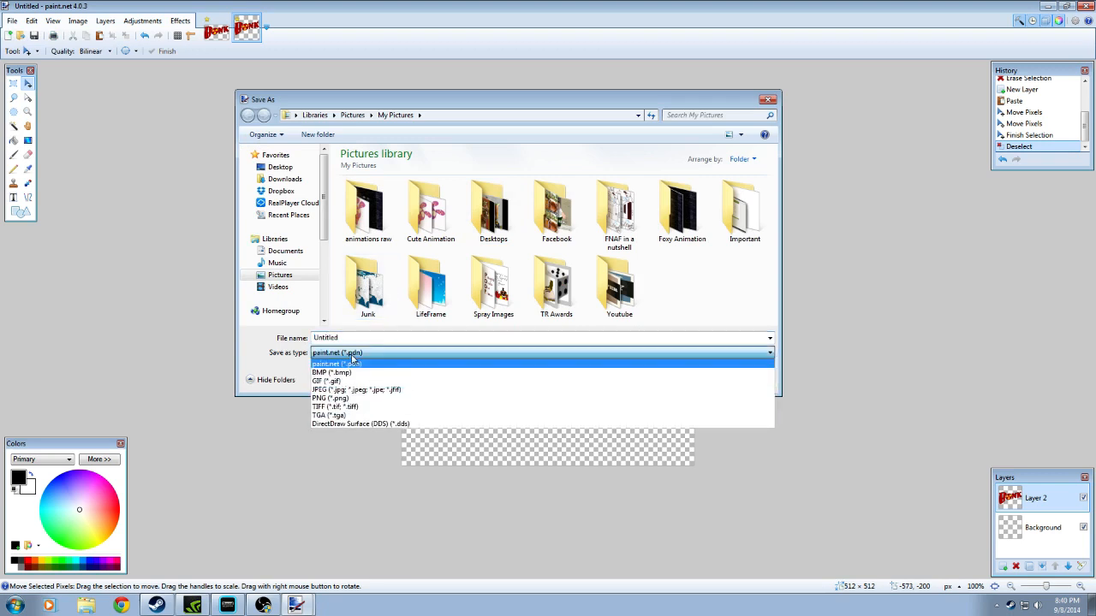
{"action": "left_click", "coordinate": [330, 399]}
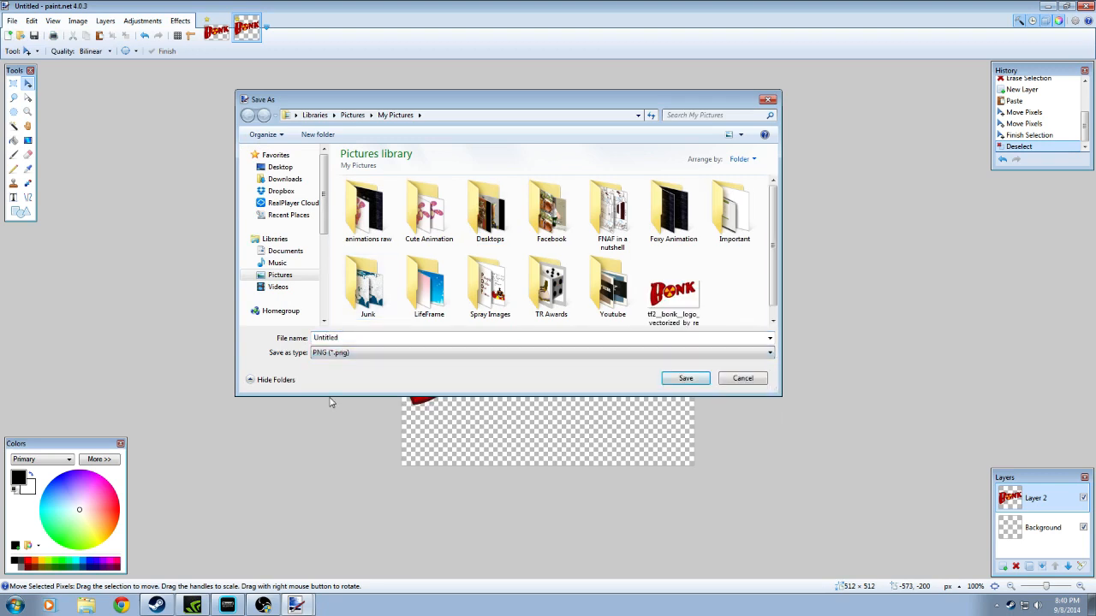
{"action": "double_click", "coordinate": [345, 339]}
{"action": "type", "text": "Bonk"}
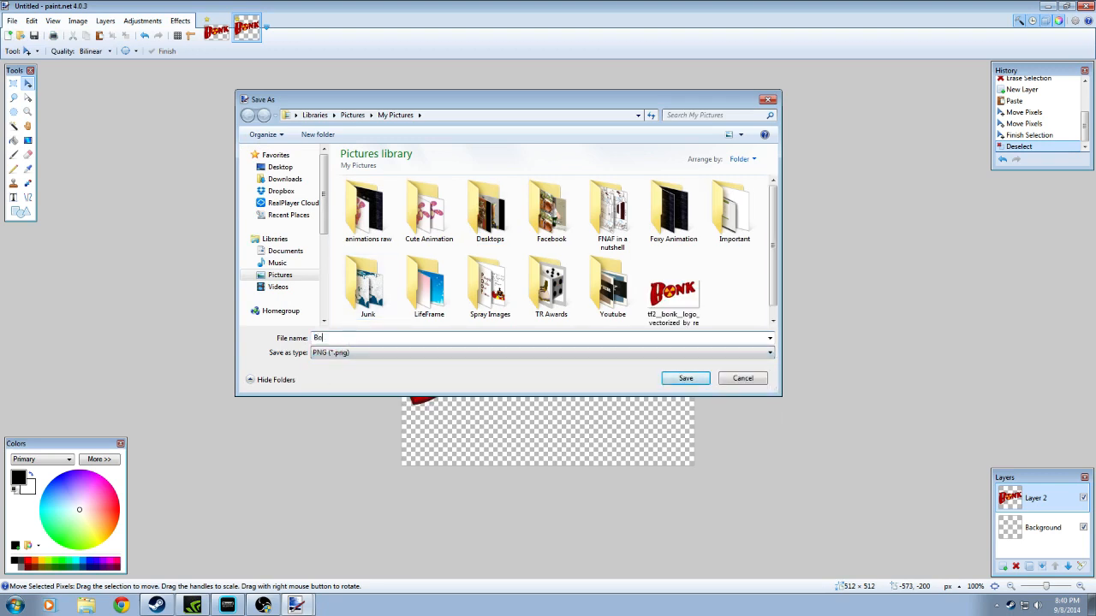
{"action": "left_click", "coordinate": [690, 379]}
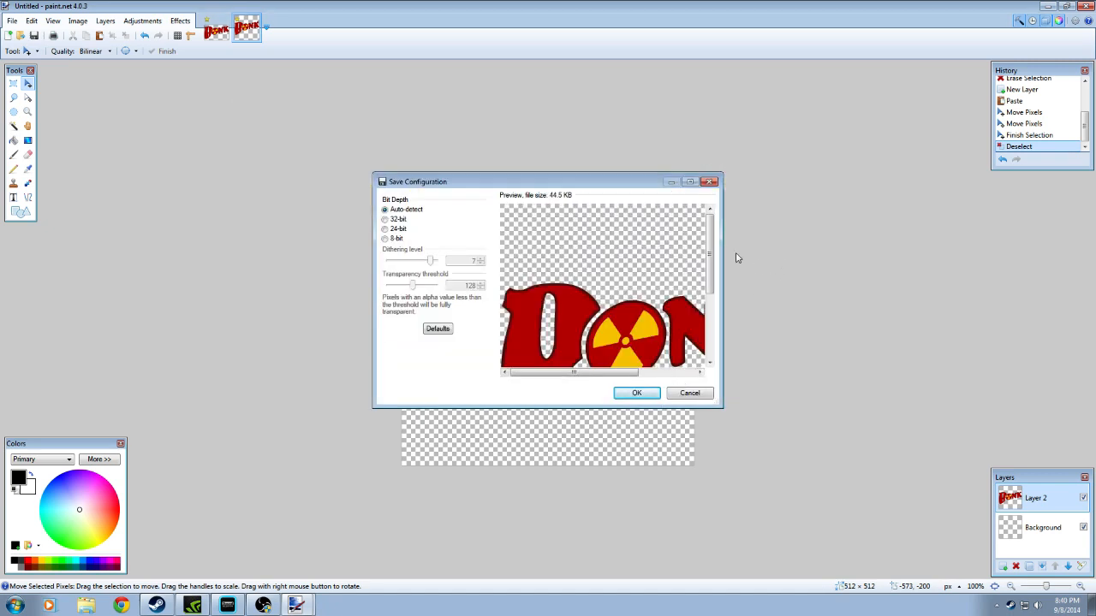
{"action": "left_click_drag", "start_coordinate": [709, 255], "coordinate": [710, 296]}
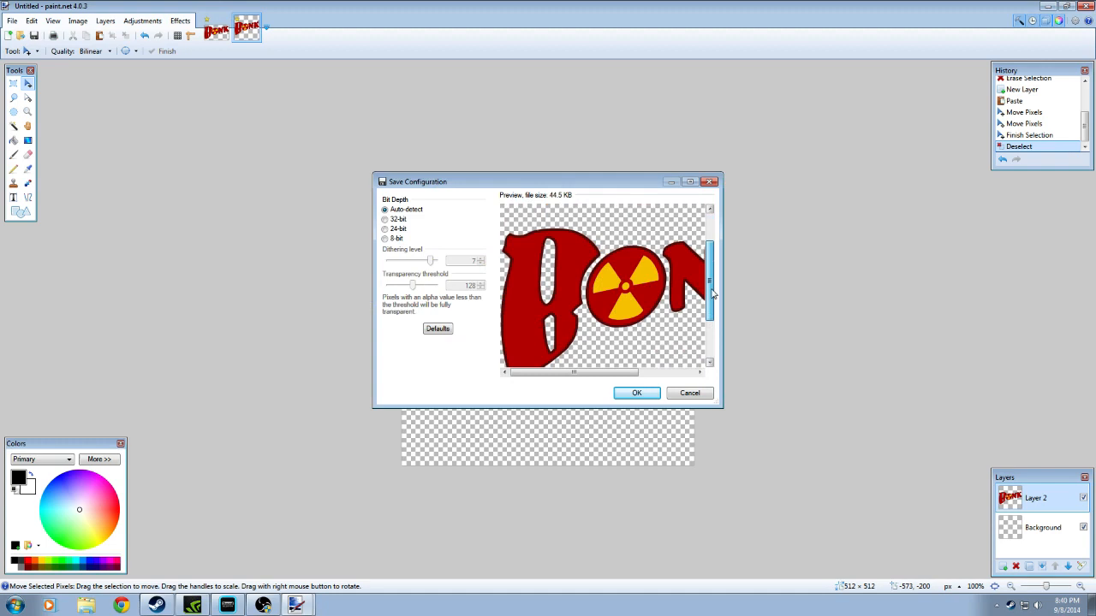
{"action": "left_click", "coordinate": [636, 393]}
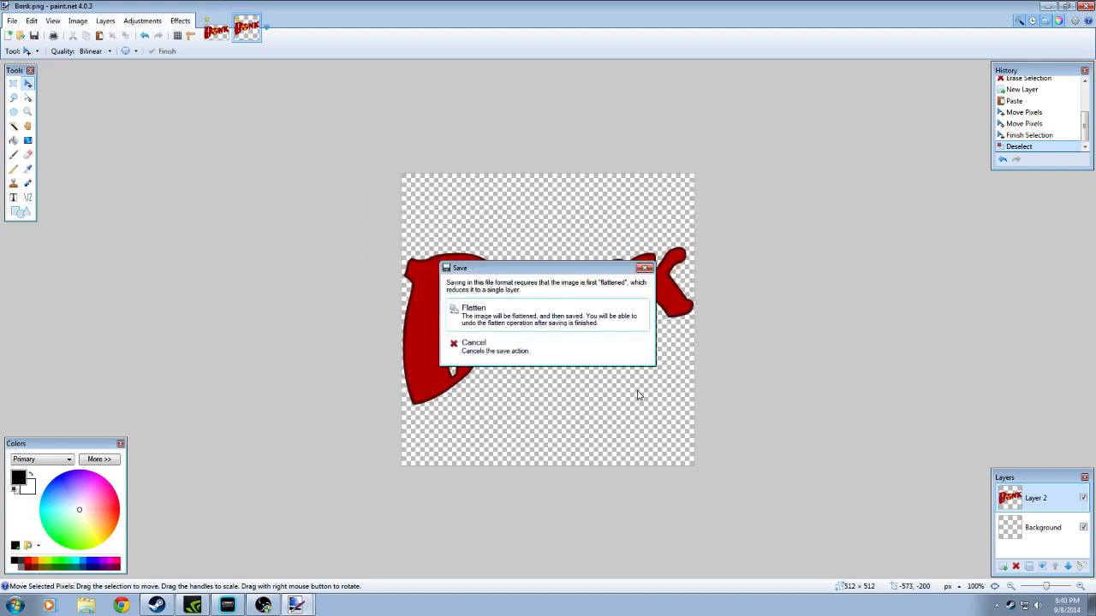
{"action": "left_click", "coordinate": [494, 316]}
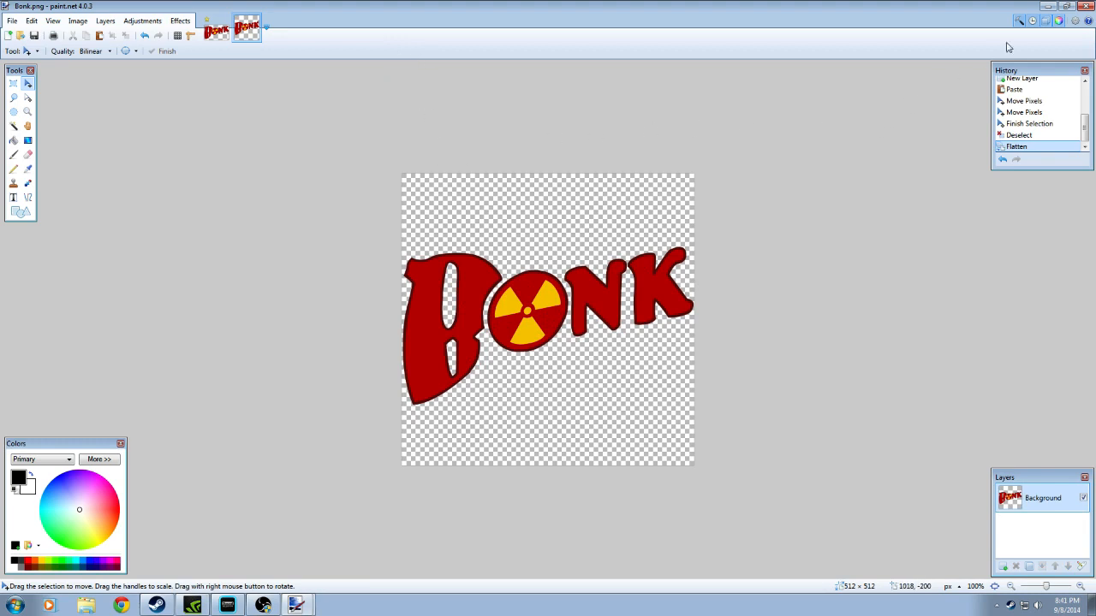
Close paint.net, discarding the original logo's unsaved changes, and open VTFEdit
{"action": "left_click", "coordinate": [1090, 5]}
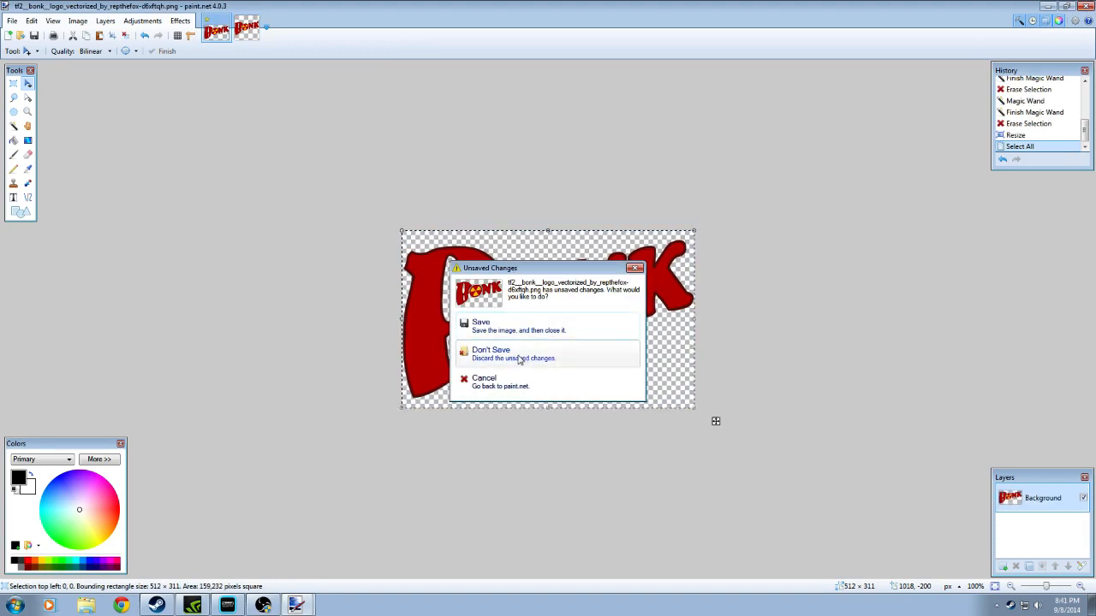
{"action": "left_click", "coordinate": [518, 360]}
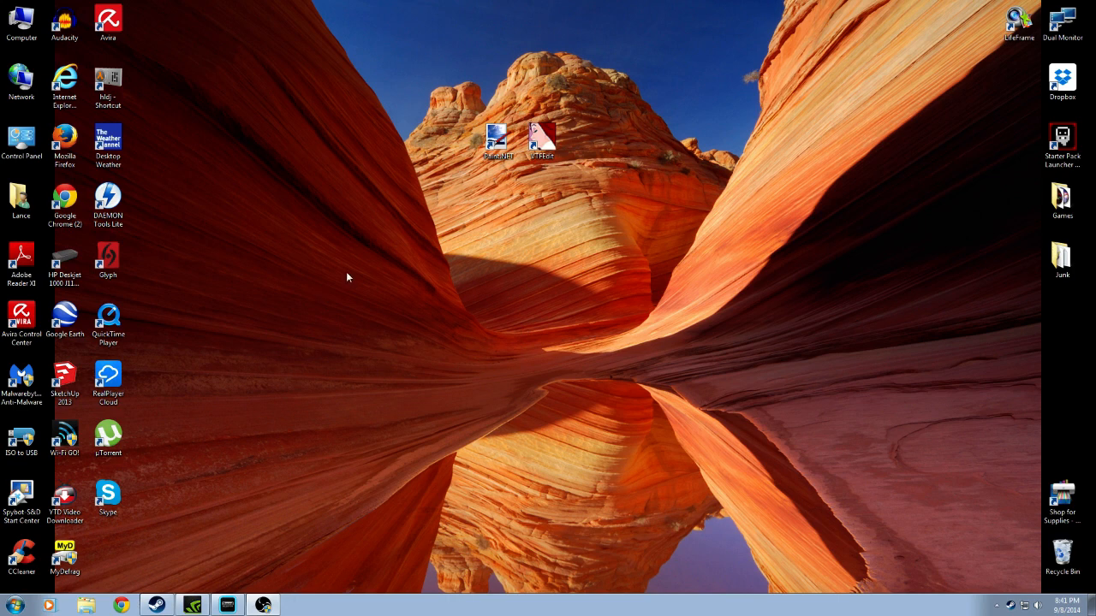
{"action": "double_click", "coordinate": [541, 139]}
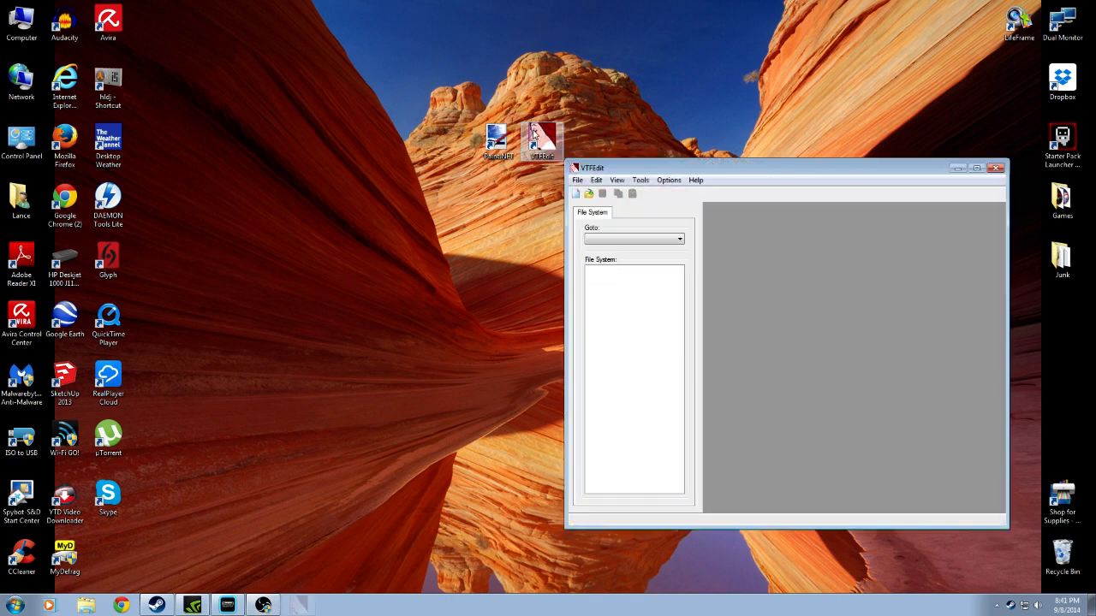
Choose the Bonk image from the Pictures library for import as a VTF texture
{"action": "left_click", "coordinate": [576, 195]}
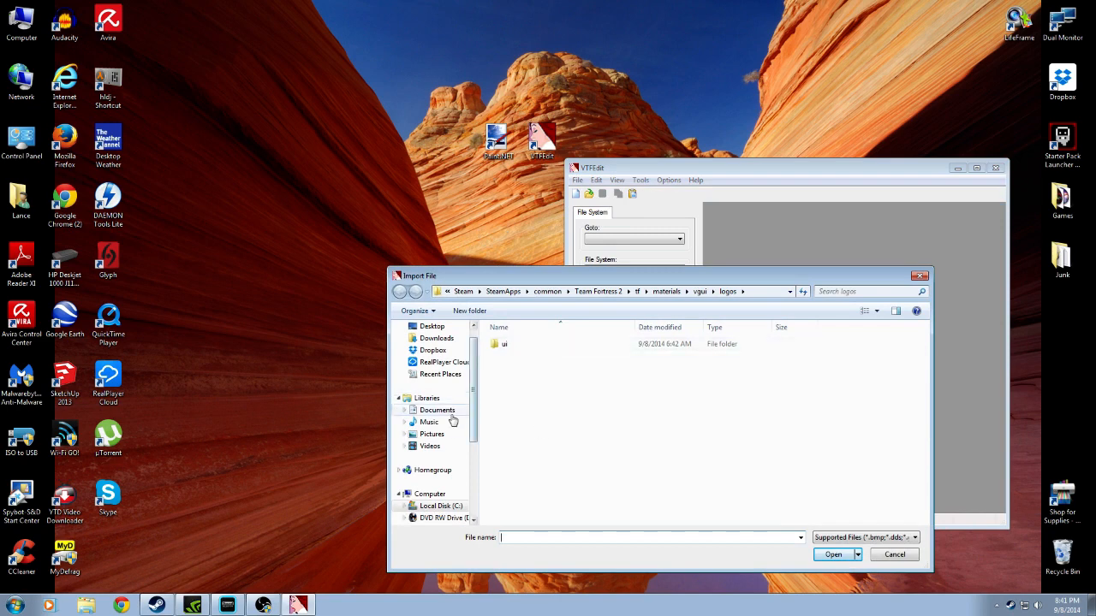
{"action": "left_click", "coordinate": [436, 435]}
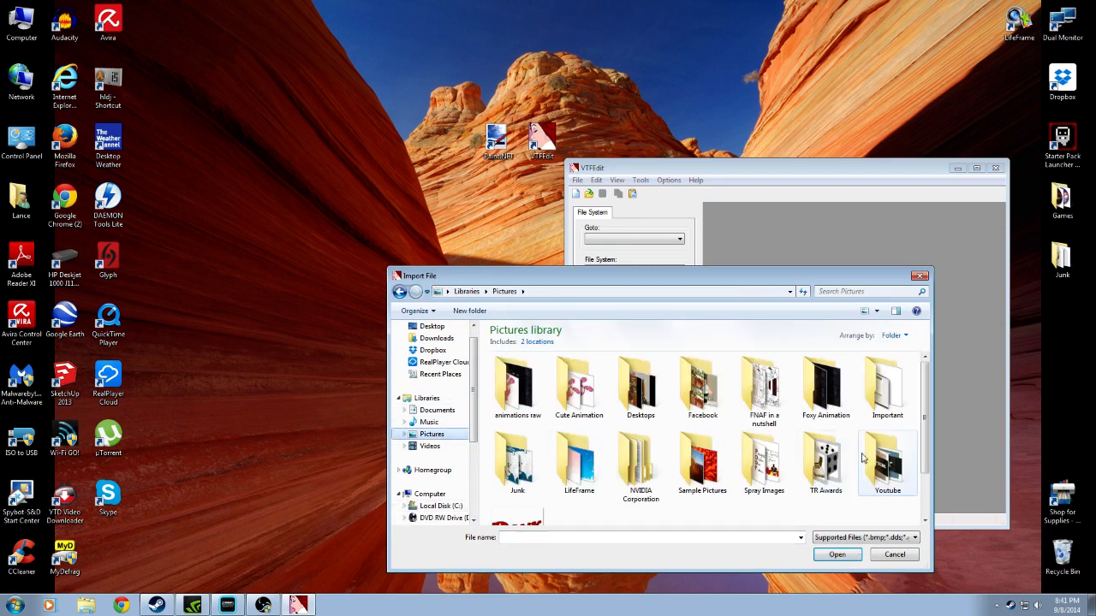
{"action": "left_click_drag", "start_coordinate": [925, 404], "coordinate": [919, 443]}
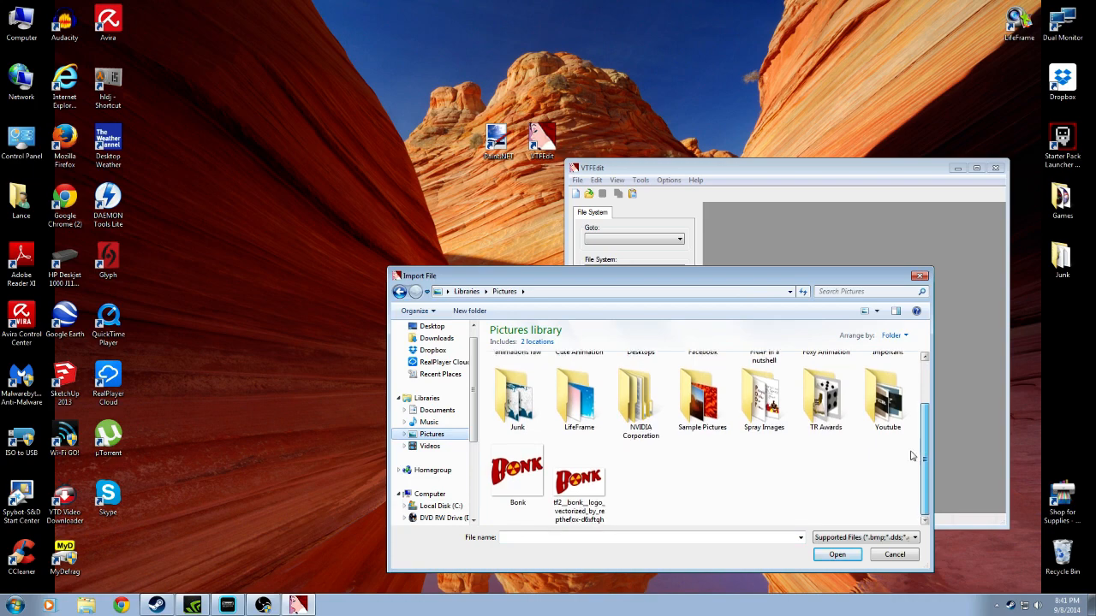
{"action": "left_click", "coordinate": [512, 474]}
{"action": "left_click", "coordinate": [833, 554]}
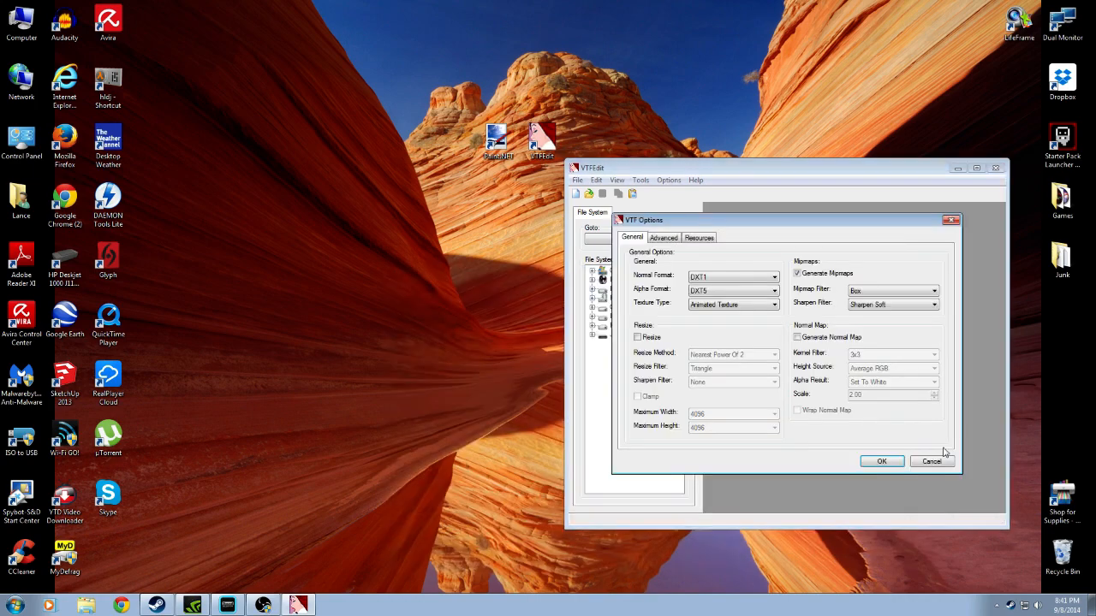
{"action": "left_click_drag", "start_coordinate": [758, 225], "coordinate": [372, 122]}
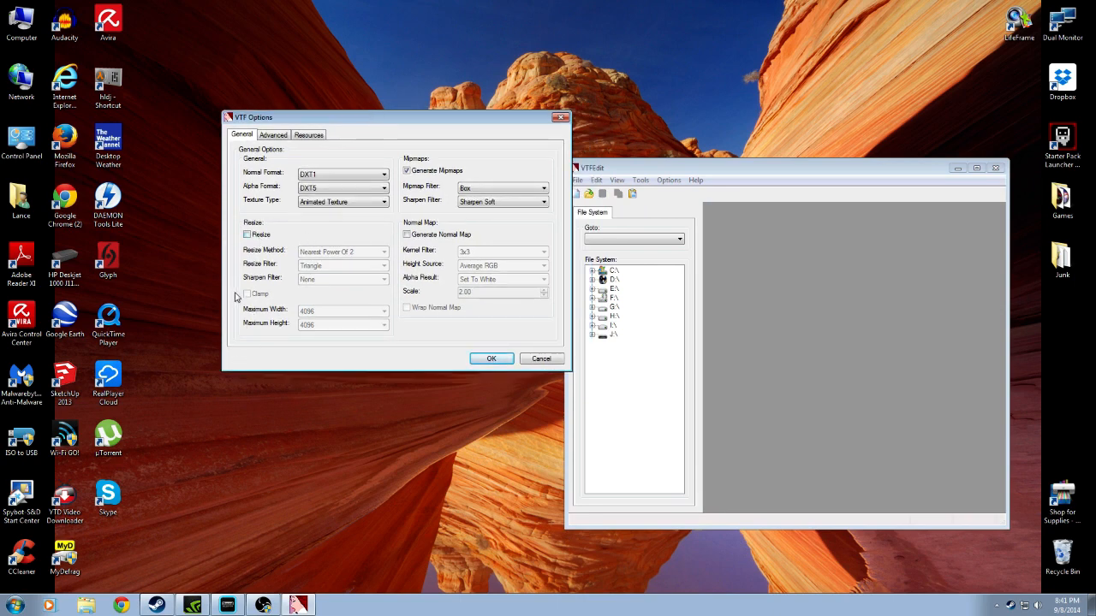
{"action": "left_click", "coordinate": [247, 236]}
{"action": "left_click", "coordinate": [246, 294]}
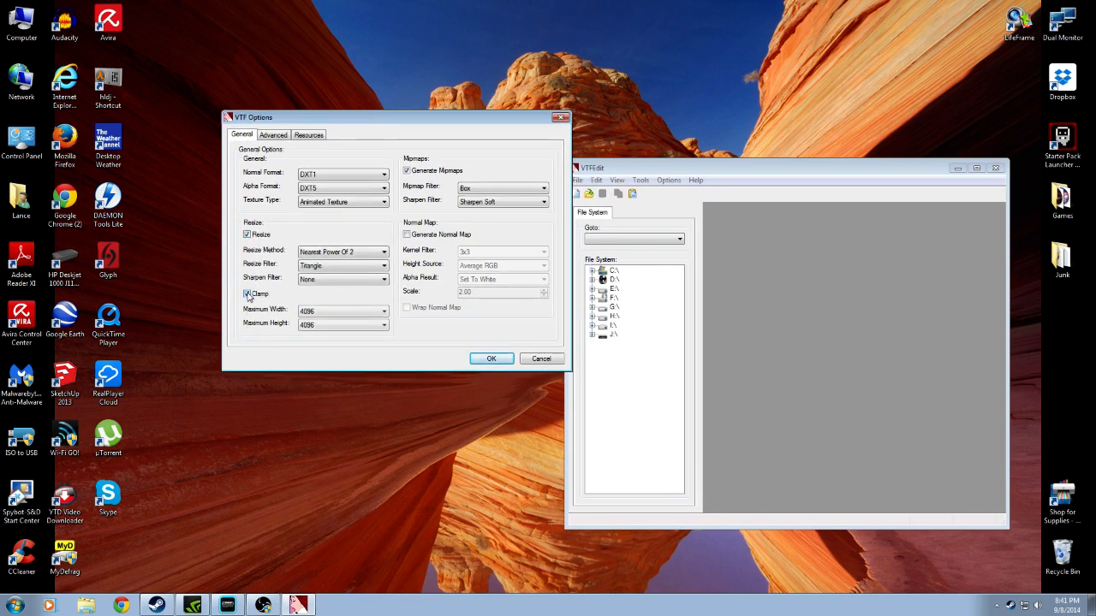
{"action": "left_click", "coordinate": [247, 295]}
{"action": "left_click", "coordinate": [248, 234]}
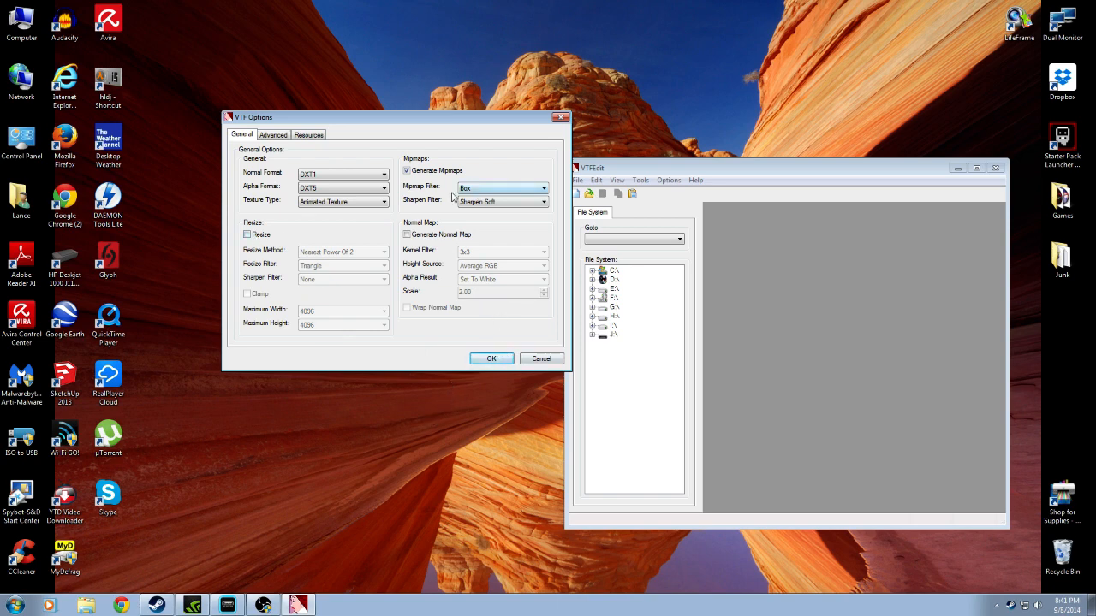
Accept the VTF import options for the Bonk image and enable the No Level Of Detail, Anisotropic, Clamp T and Clamp S flags
{"action": "left_click", "coordinate": [490, 360]}
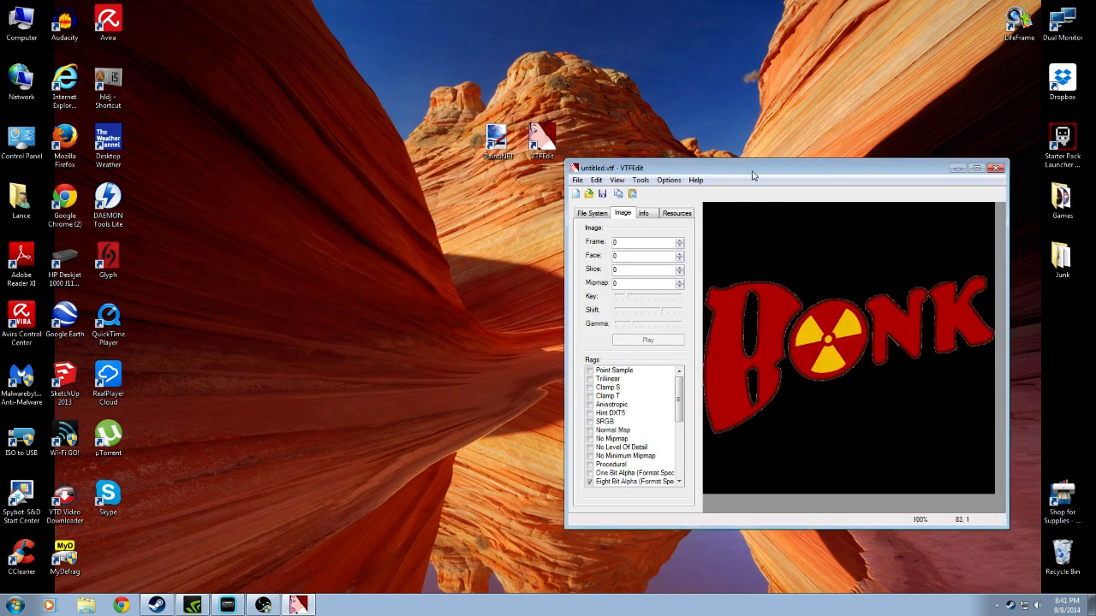
{"action": "left_click_drag", "start_coordinate": [752, 176], "coordinate": [530, 125]}
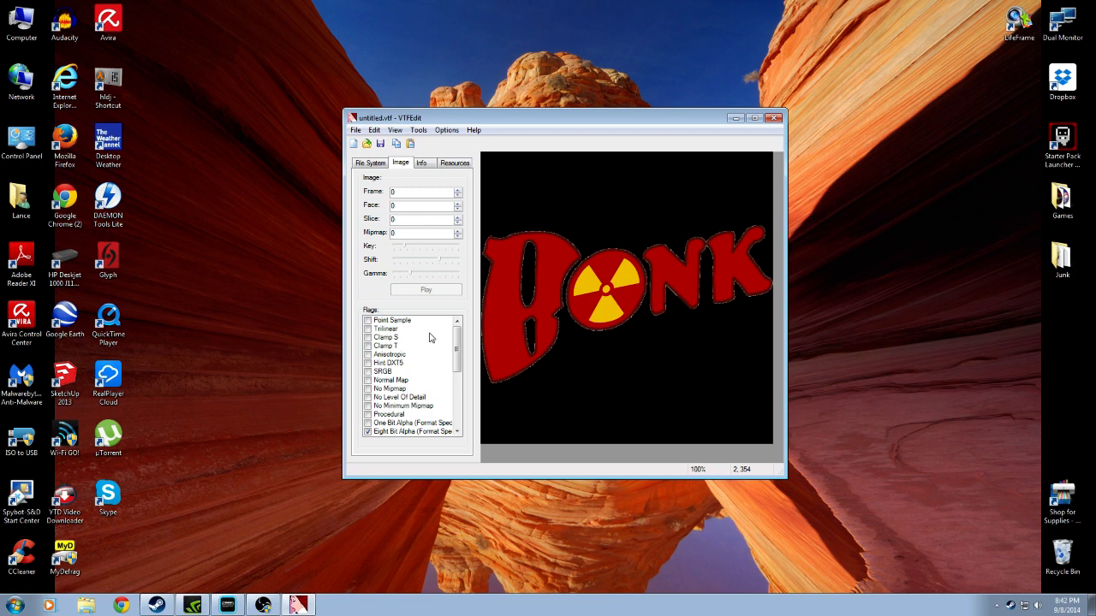
{"action": "left_click", "coordinate": [368, 399]}
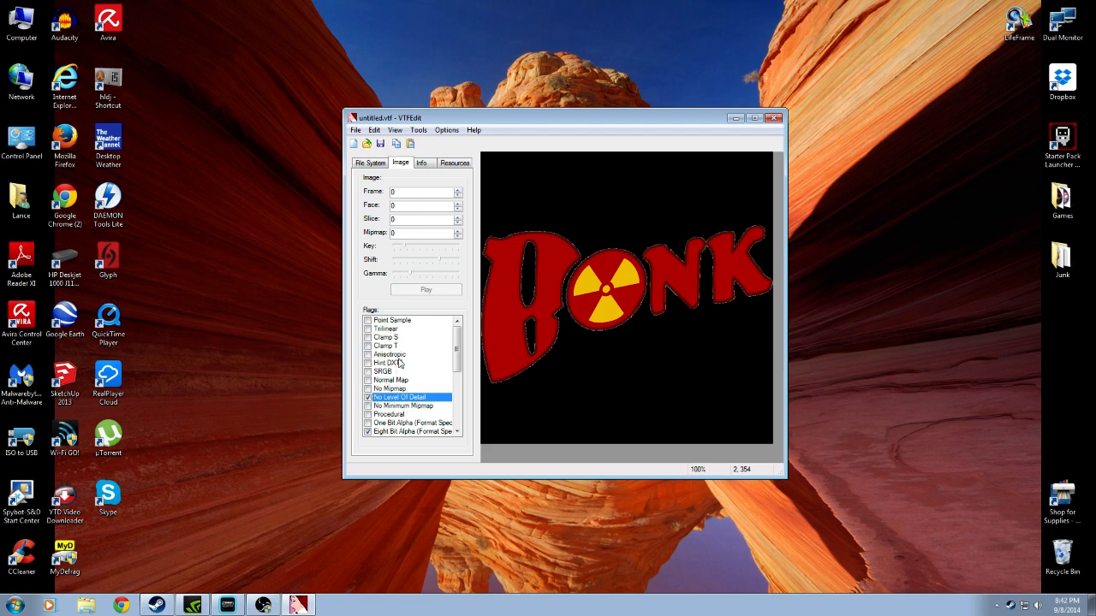
{"action": "left_click", "coordinate": [367, 356]}
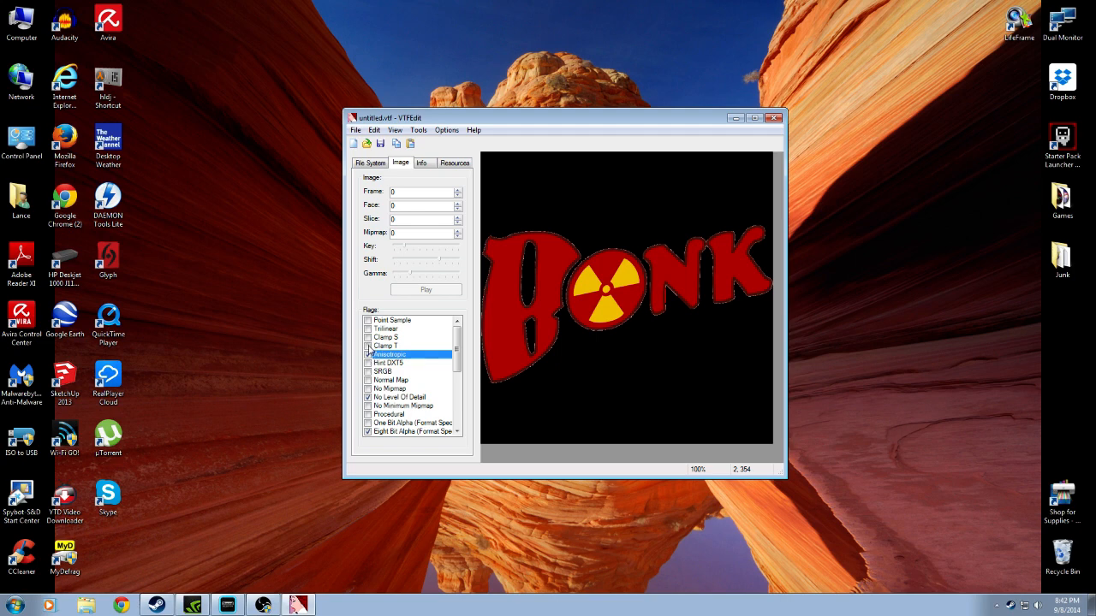
{"action": "left_click", "coordinate": [368, 346]}
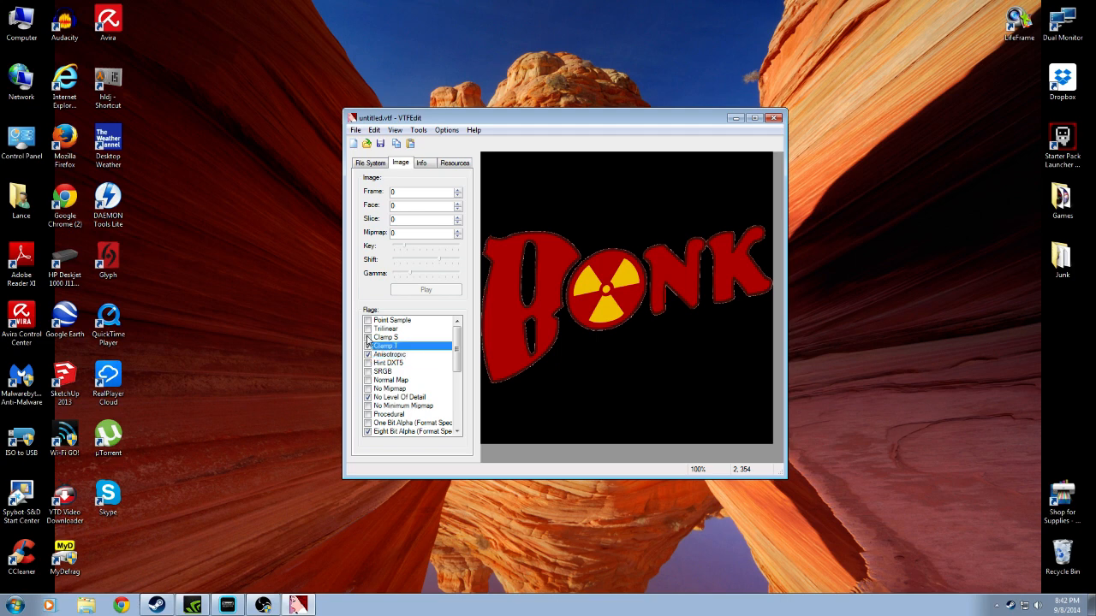
{"action": "left_click", "coordinate": [369, 338]}
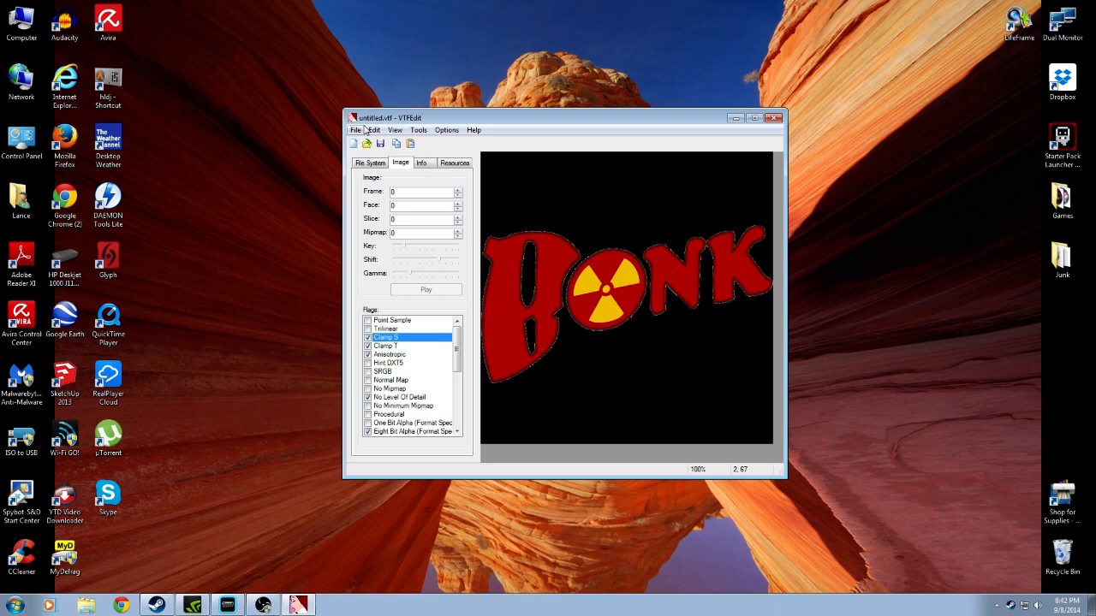
{"action": "left_click", "coordinate": [447, 130]}
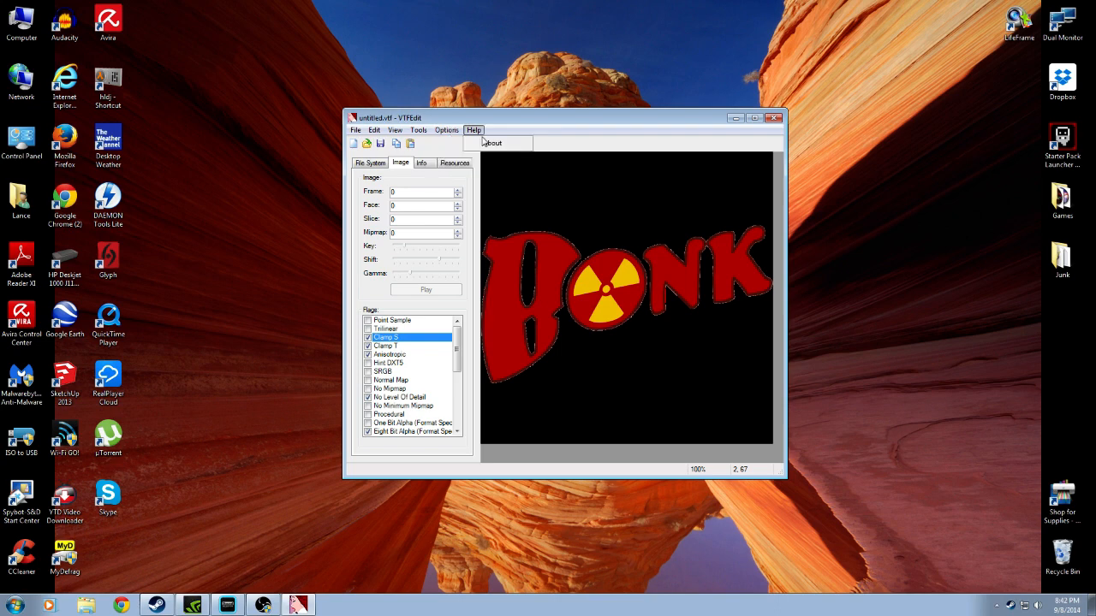
{"action": "left_click", "coordinate": [457, 145]}
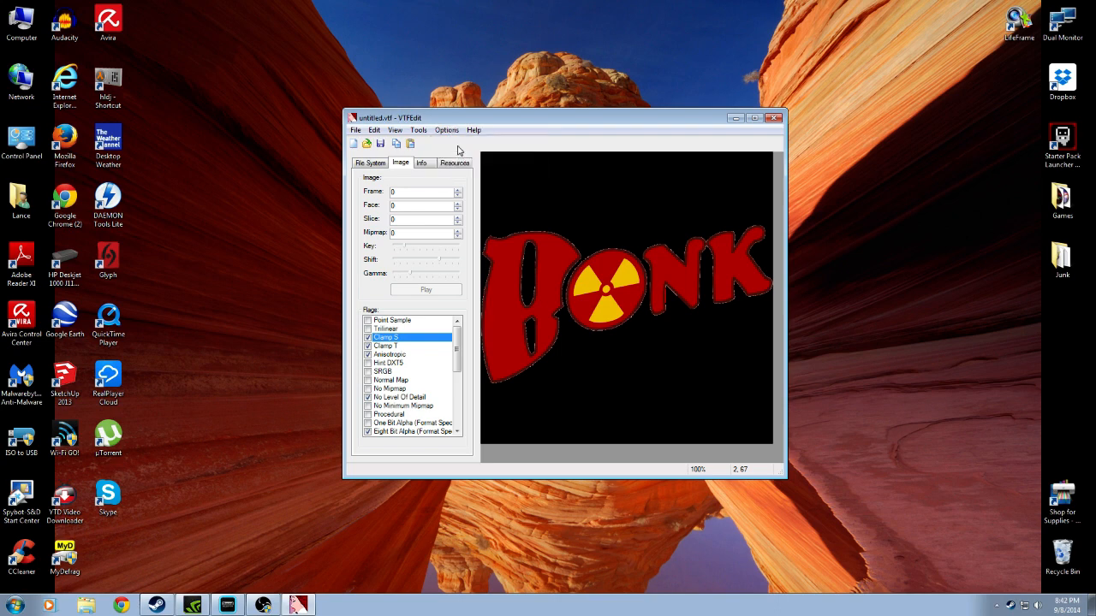
{"action": "left_click", "coordinate": [444, 130]}
{"action": "left_click", "coordinate": [471, 120]}
Start saving the texture as a VTF file and browse to C:\Program Files (x86)\Steam as the destination
{"action": "left_click", "coordinate": [381, 144]}
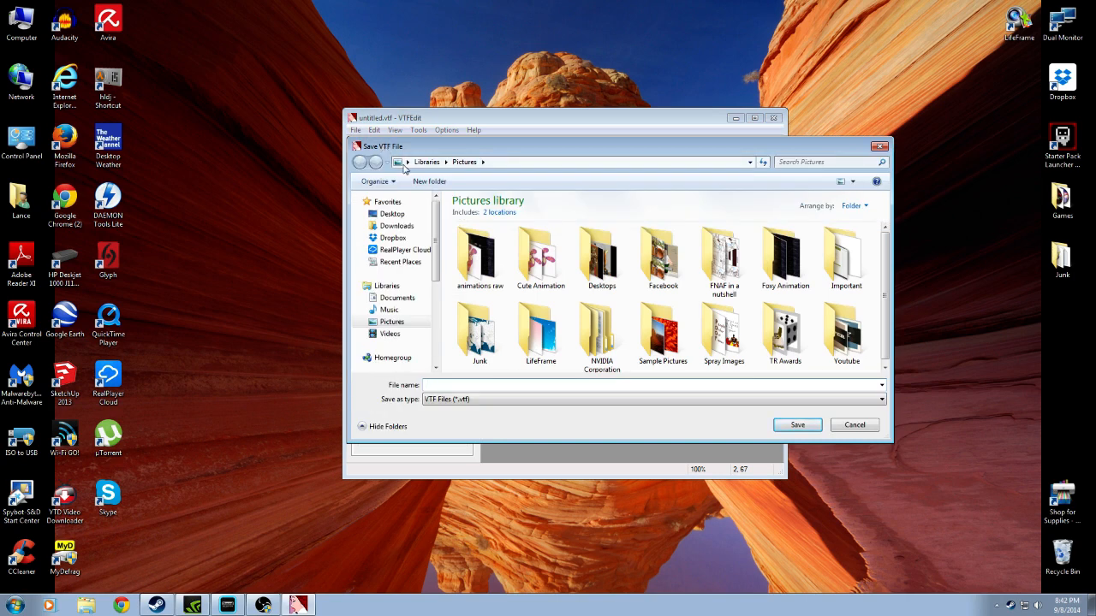
{"action": "left_click_drag", "start_coordinate": [436, 255], "coordinate": [426, 283]}
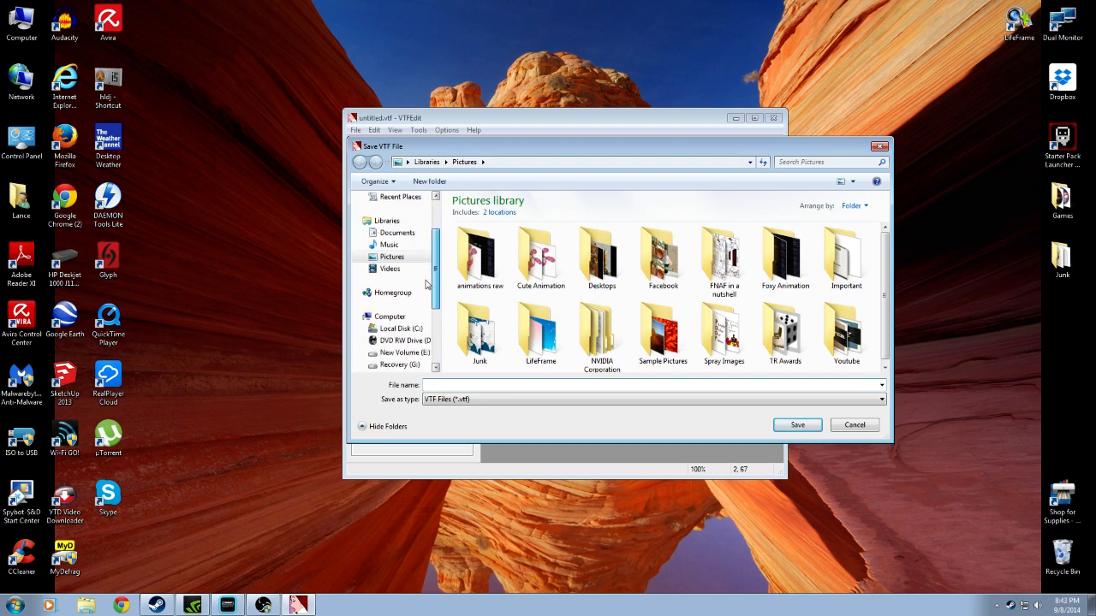
{"action": "left_click", "coordinate": [401, 317]}
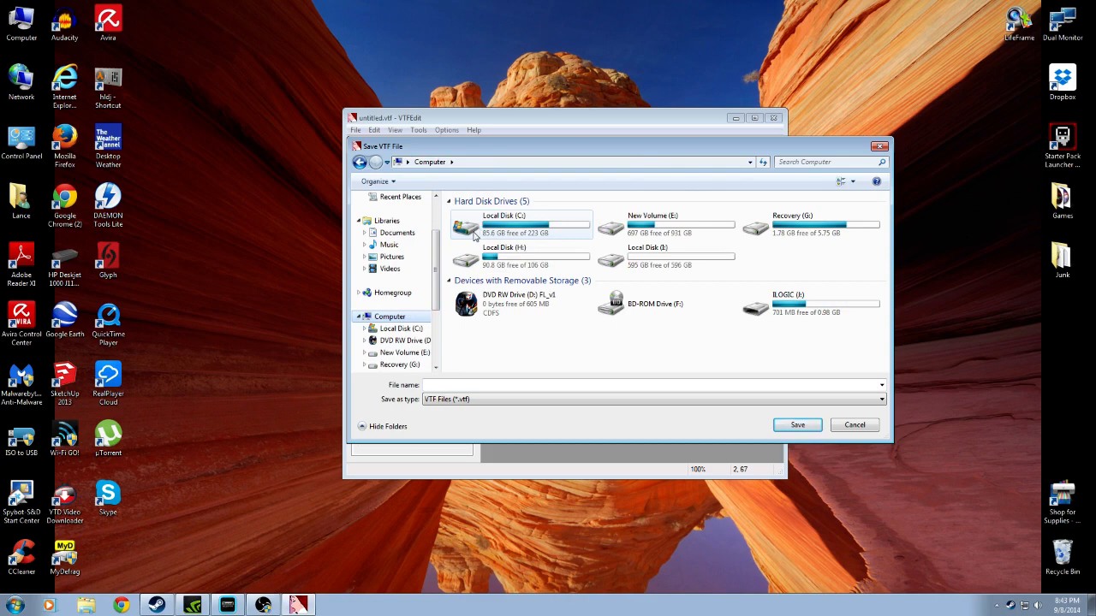
{"action": "double_click", "coordinate": [473, 236]}
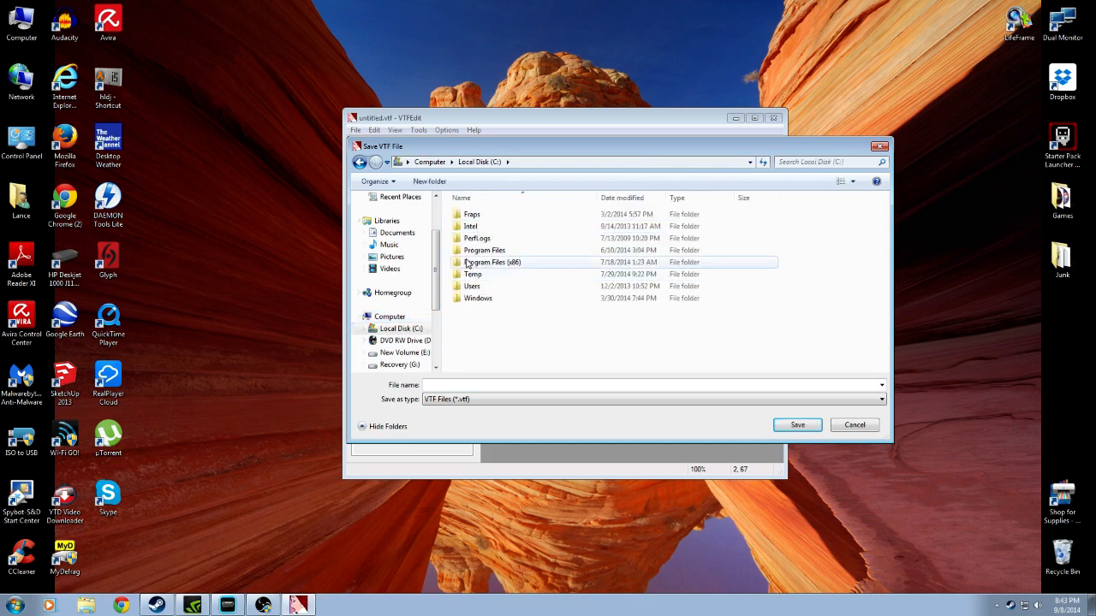
{"action": "double_click", "coordinate": [479, 263]}
{"action": "scroll", "coordinate": [543, 326], "scroll_direction": "down", "scroll_amount": 3}
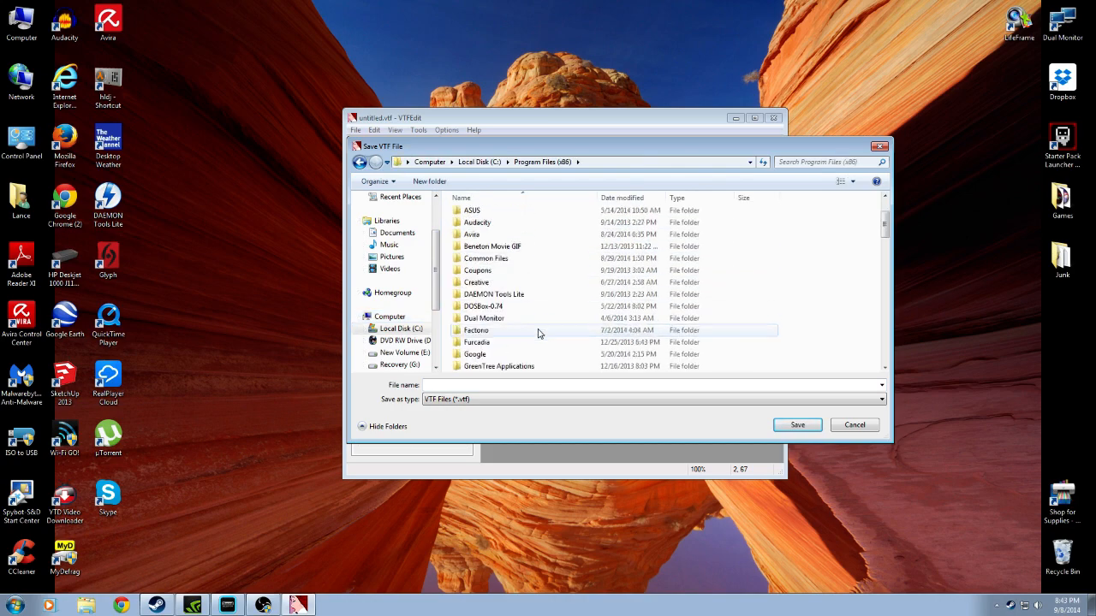
{"action": "scroll", "coordinate": [522, 332], "scroll_direction": "down", "scroll_amount": 10}
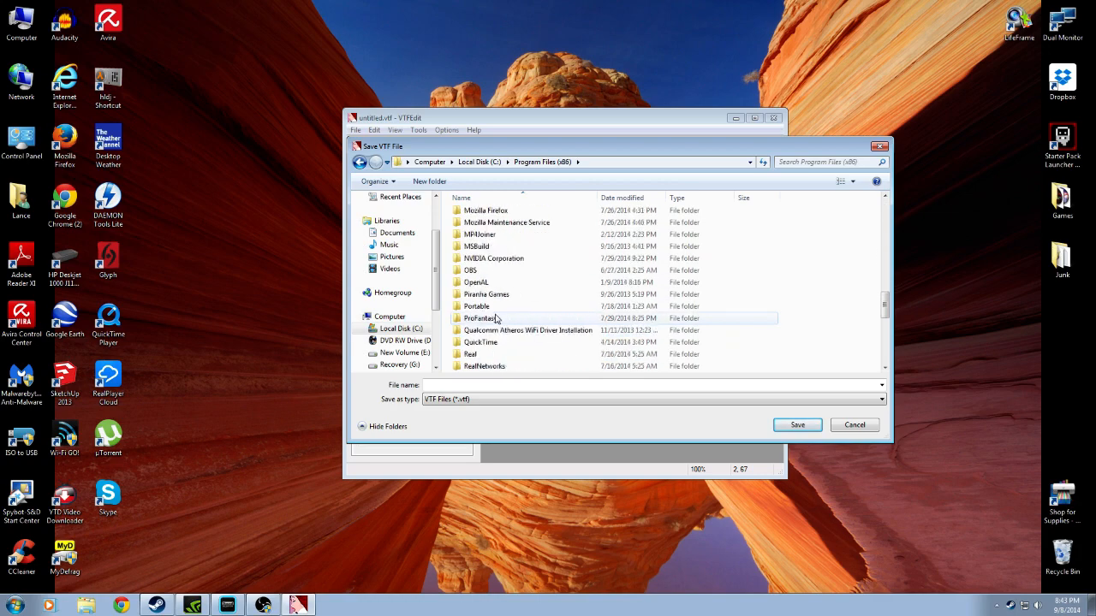
{"action": "scroll", "coordinate": [486, 332], "scroll_direction": "down", "scroll_amount": 2}
{"action": "scroll", "coordinate": [486, 343], "scroll_direction": "down", "scroll_amount": 1}
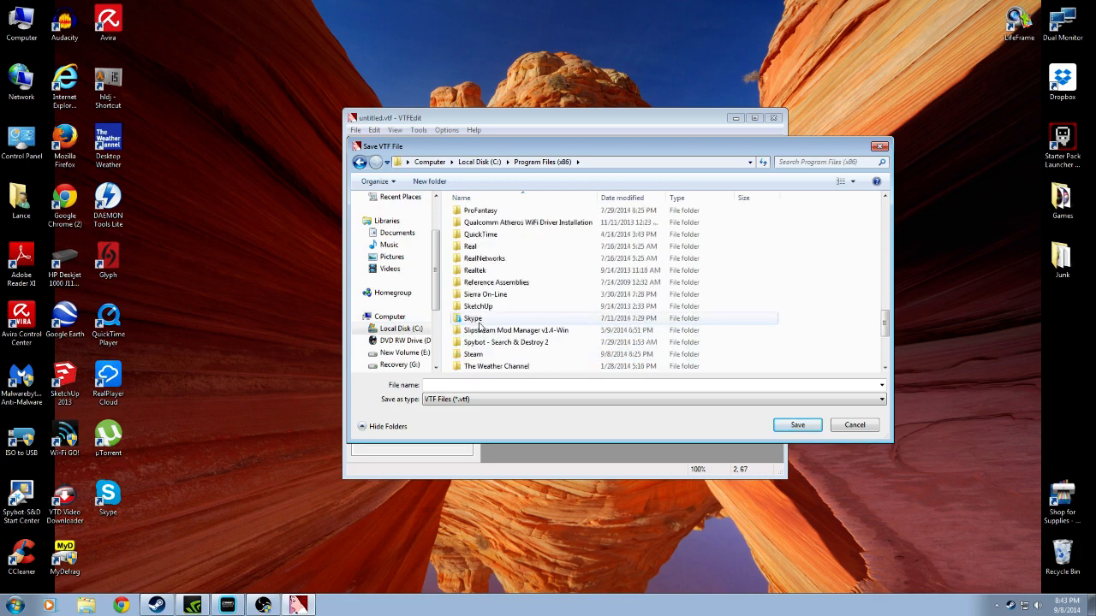
{"action": "left_click", "coordinate": [485, 354]}
{"action": "double_click", "coordinate": [484, 354]}
Browse from the Steam folder into SteamApps\common\Team Fortress 2 for the save location
{"action": "scroll", "coordinate": [497, 338], "scroll_direction": "down", "scroll_amount": 5}
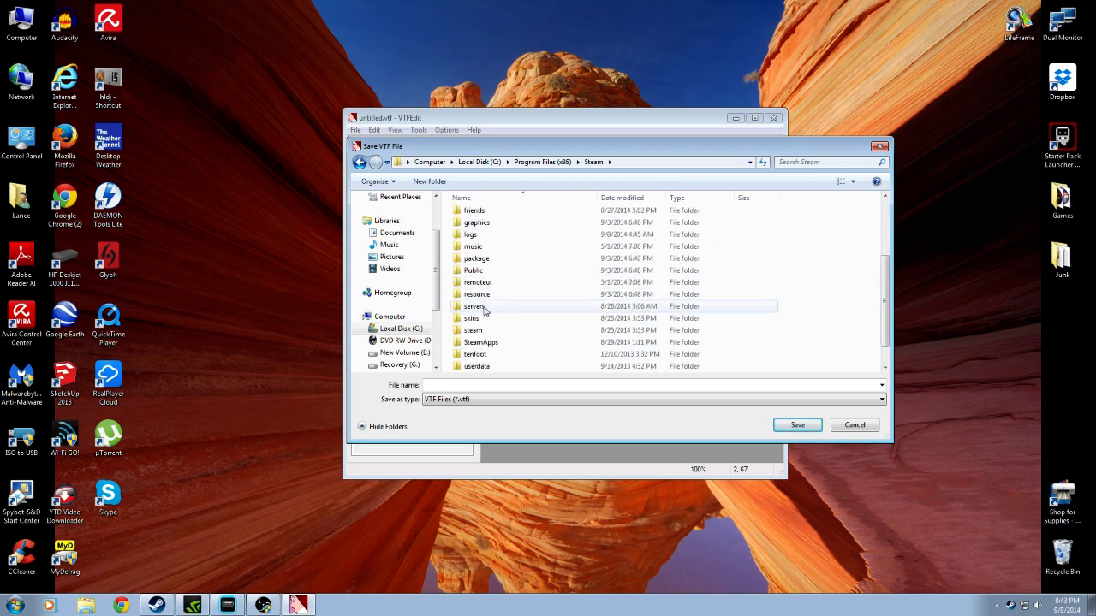
{"action": "left_click", "coordinate": [483, 319]}
{"action": "double_click", "coordinate": [484, 318]}
{"action": "left_click", "coordinate": [476, 215]}
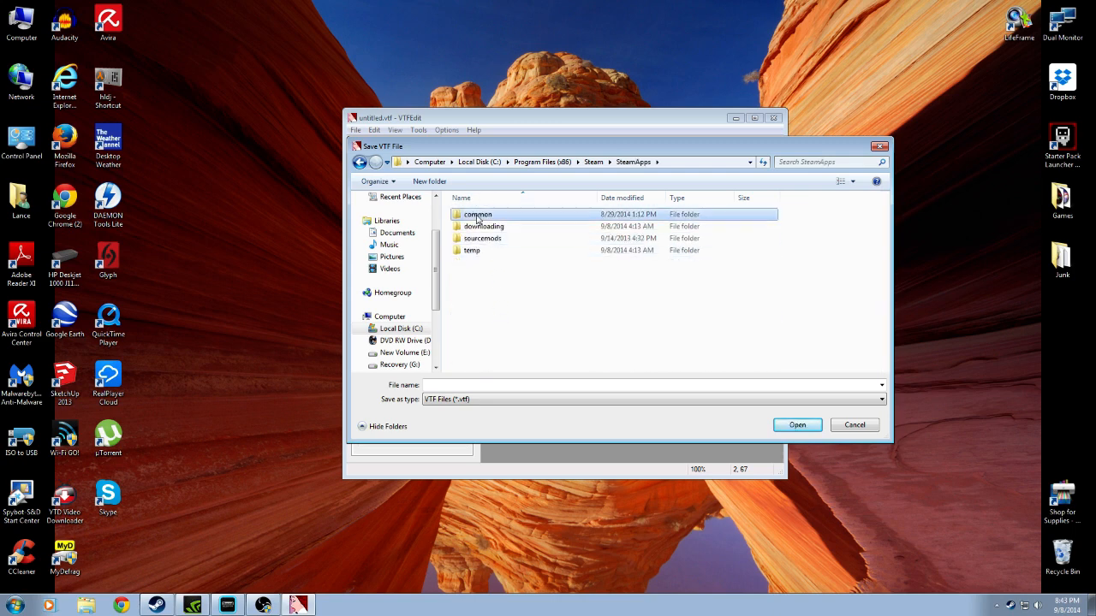
{"action": "double_click", "coordinate": [476, 215]}
{"action": "left_click", "coordinate": [481, 252]}
{"action": "double_click", "coordinate": [482, 253]}
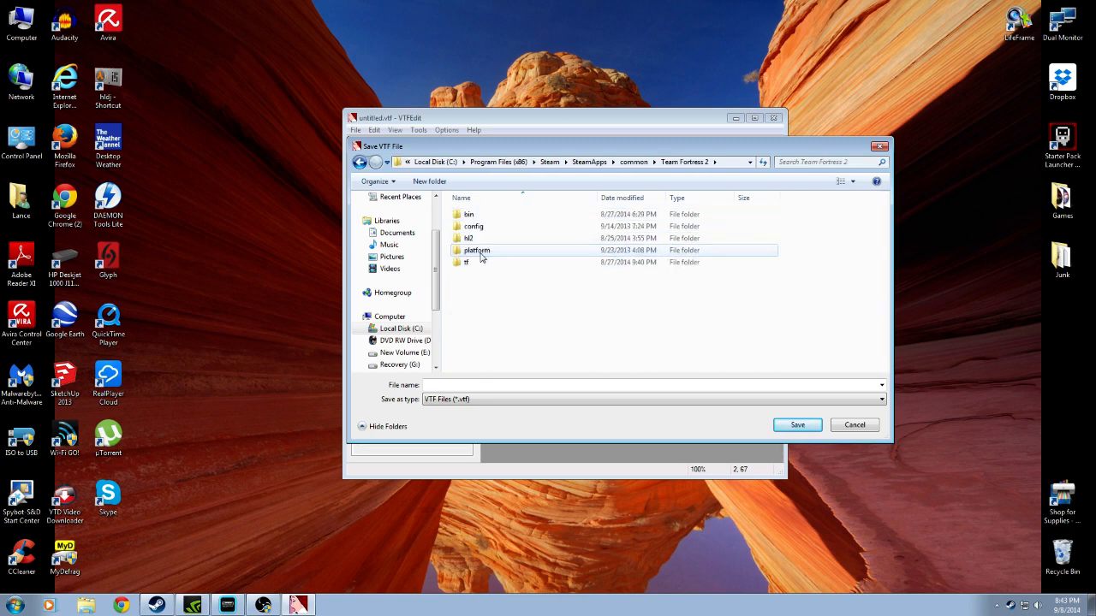
Set the save location to tf\materials\vgui\logos inside the Team Fortress 2 folder
{"action": "left_click", "coordinate": [475, 264]}
{"action": "double_click", "coordinate": [475, 263]}
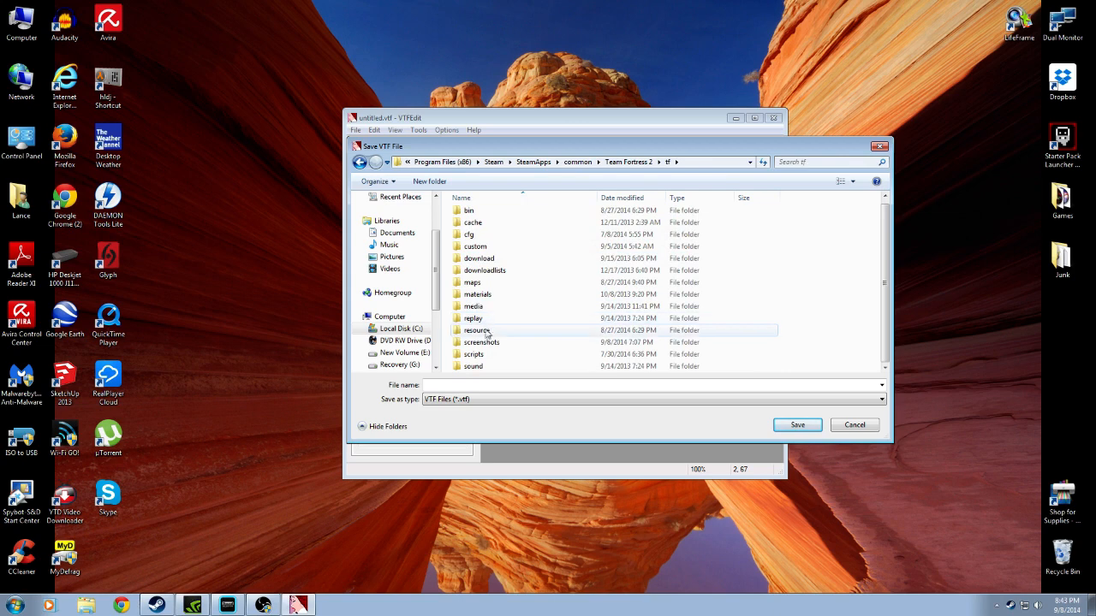
{"action": "double_click", "coordinate": [477, 297]}
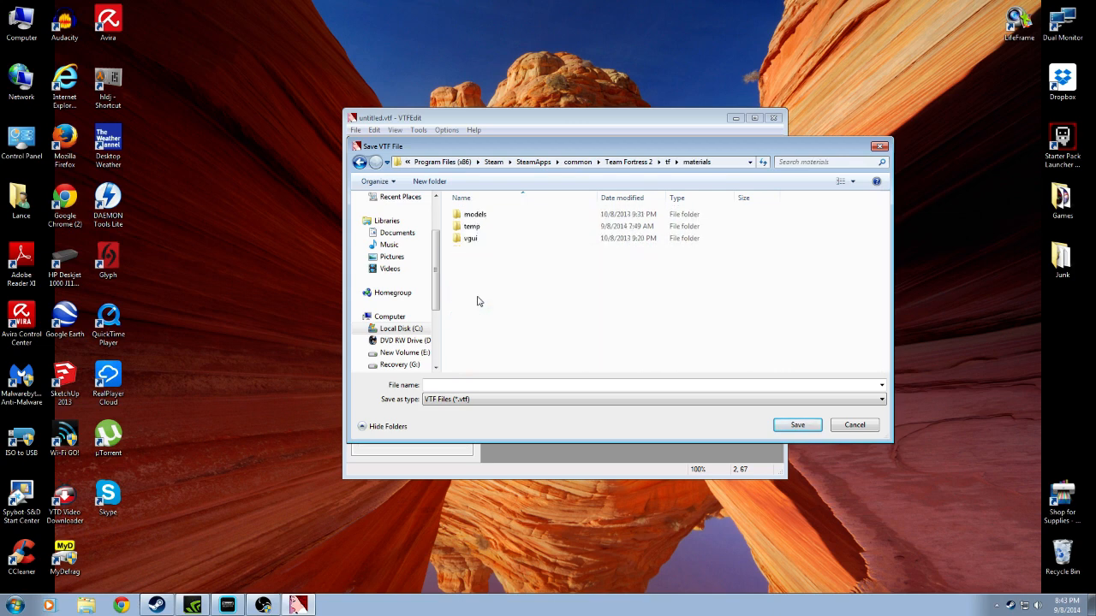
{"action": "double_click", "coordinate": [473, 239]}
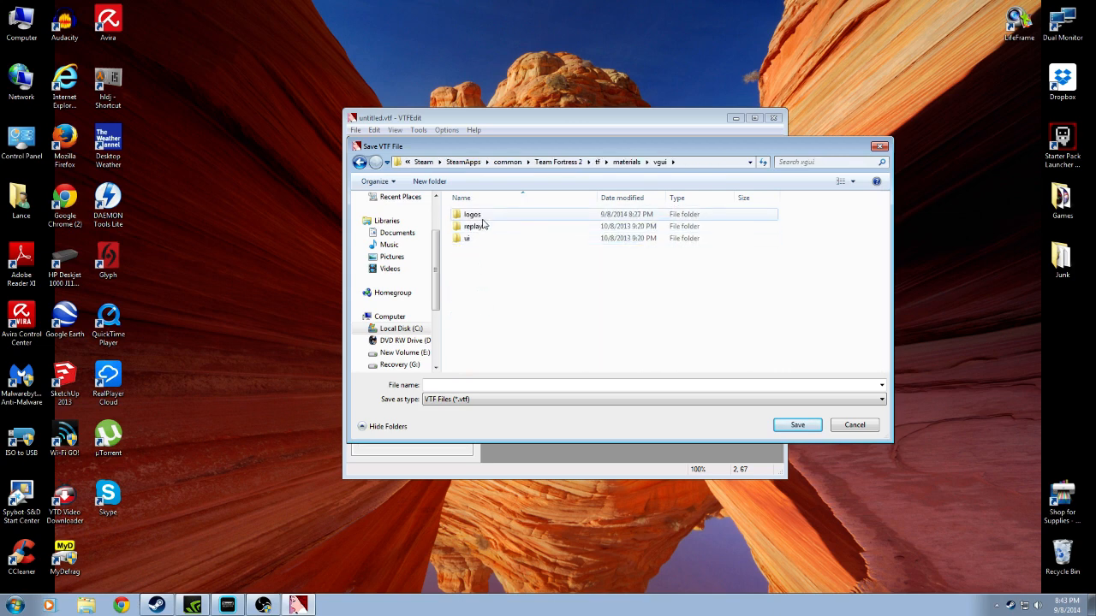
{"action": "double_click", "coordinate": [476, 215]}
{"action": "scroll", "coordinate": [465, 299], "scroll_direction": "down", "scroll_amount": 1}
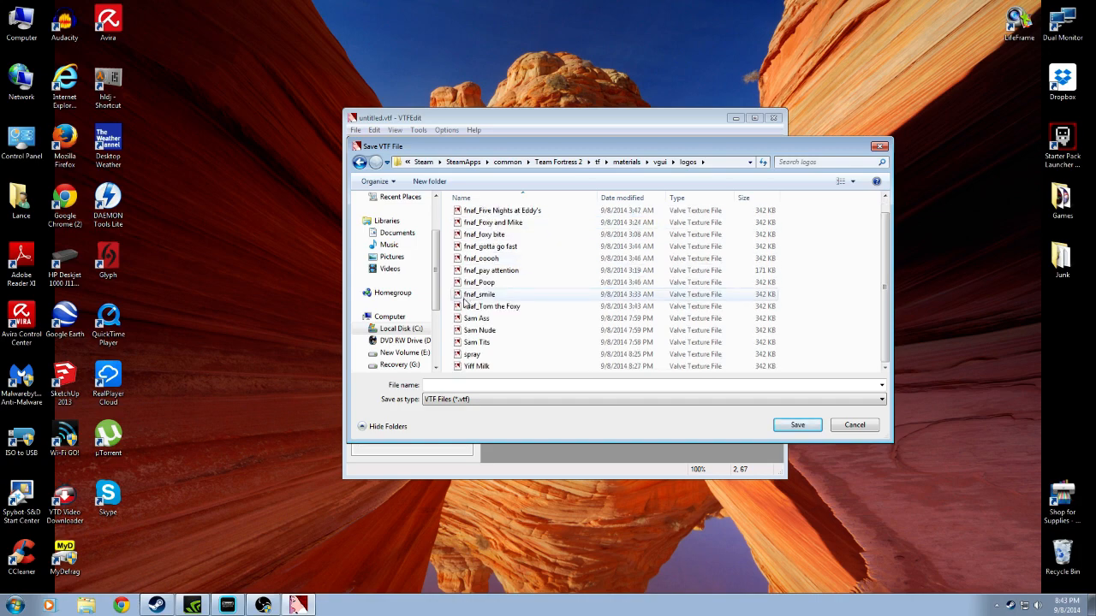
Save the texture under the name Bonk in the logos folder and close VTFEdit
{"action": "left_click", "coordinate": [444, 384]}
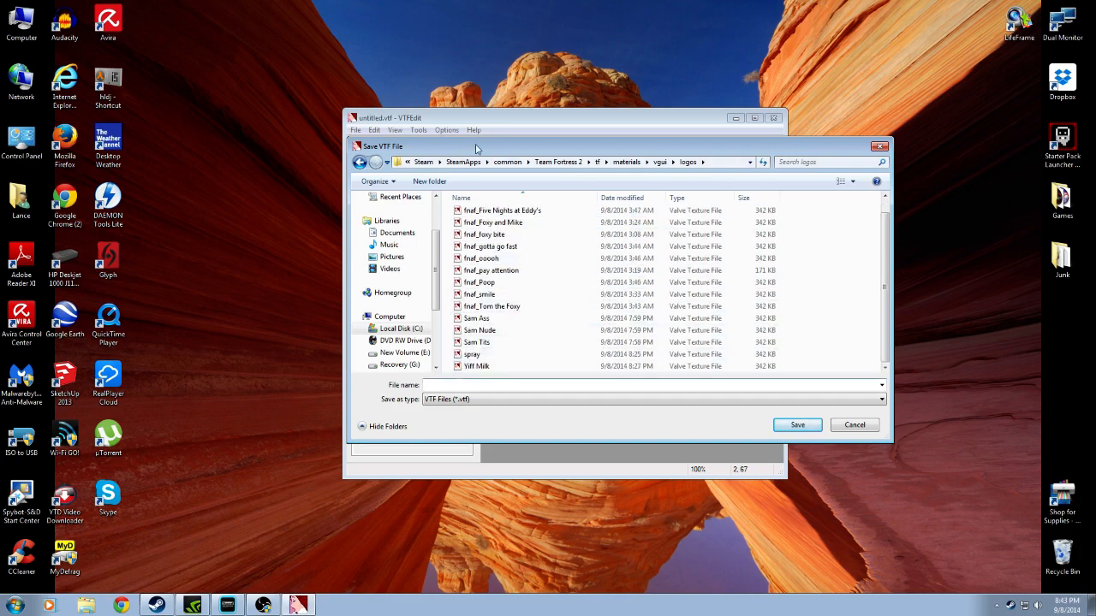
{"action": "left_click_drag", "start_coordinate": [477, 147], "coordinate": [467, 60]}
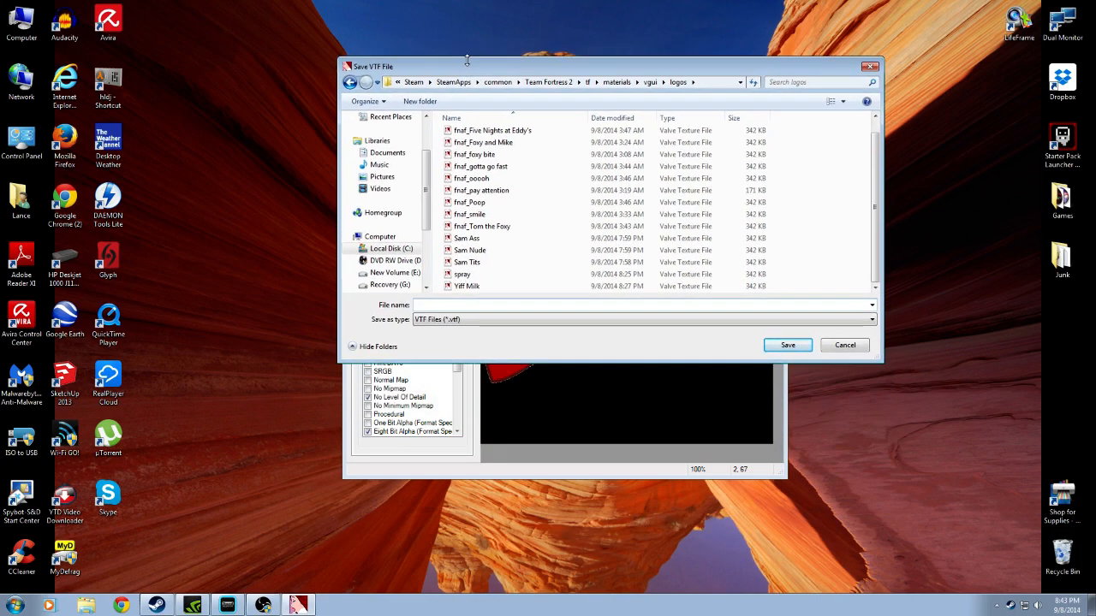
{"action": "type", "text": "Bo"}
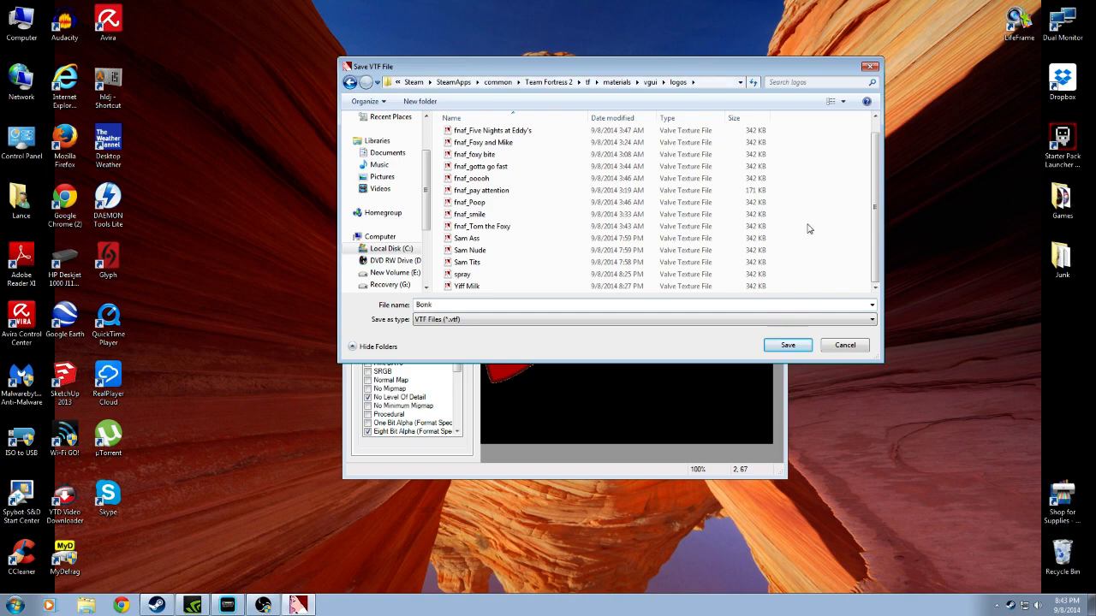
{"action": "type", "text": "nk"}
{"action": "left_click", "coordinate": [787, 345]}
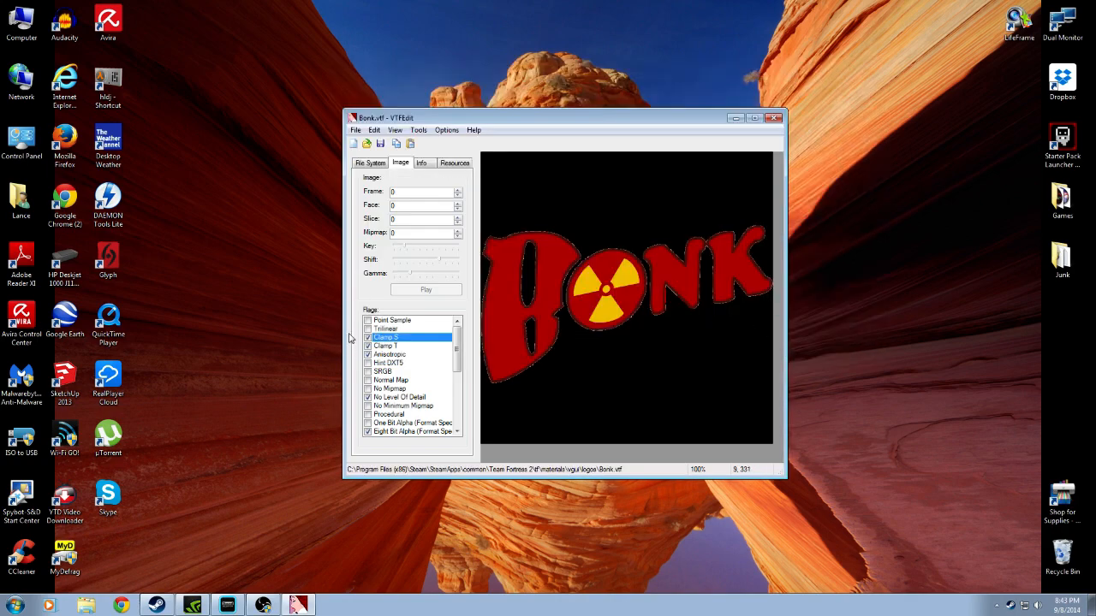
{"action": "left_click", "coordinate": [773, 118]}
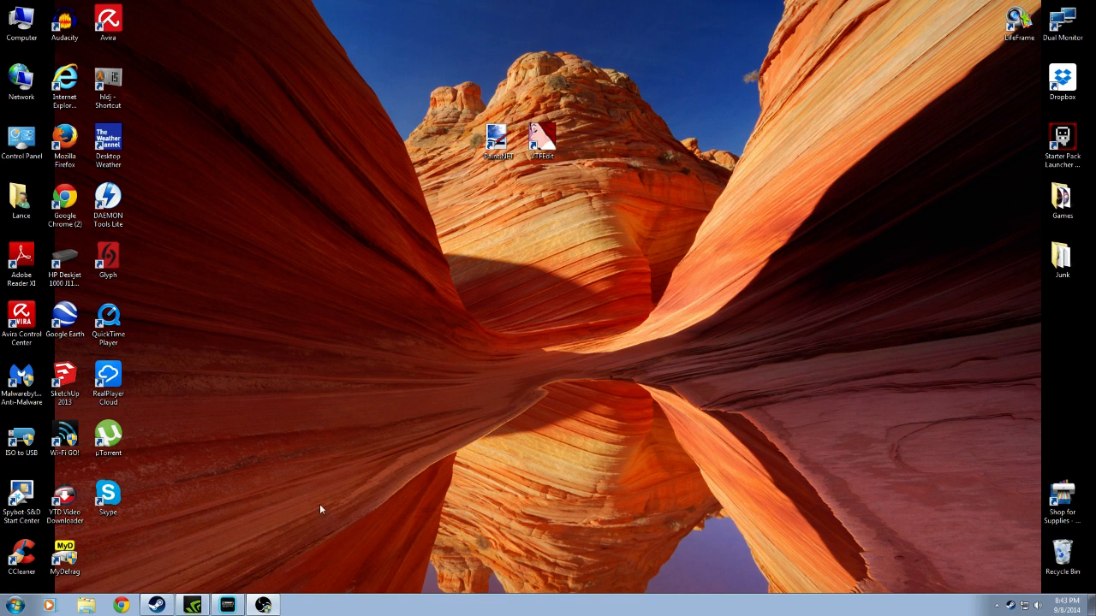
Open Windows Explorer and go to C:\Program Files (x86)\Steam
{"action": "left_click", "coordinate": [97, 606]}
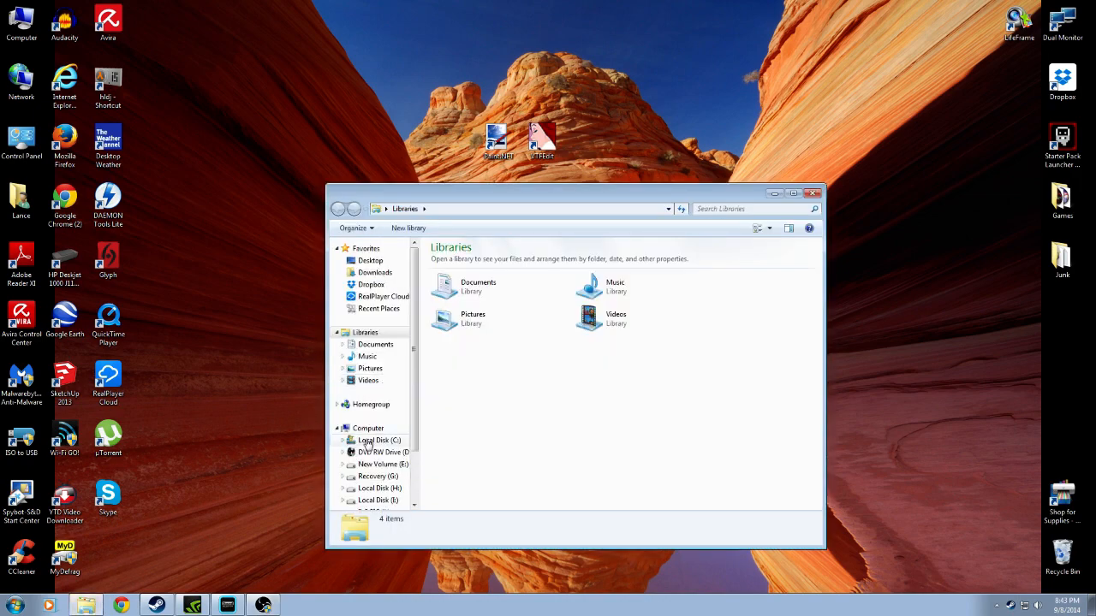
{"action": "left_click", "coordinate": [366, 441]}
{"action": "left_click", "coordinate": [462, 333]}
{"action": "left_click", "coordinate": [460, 322]}
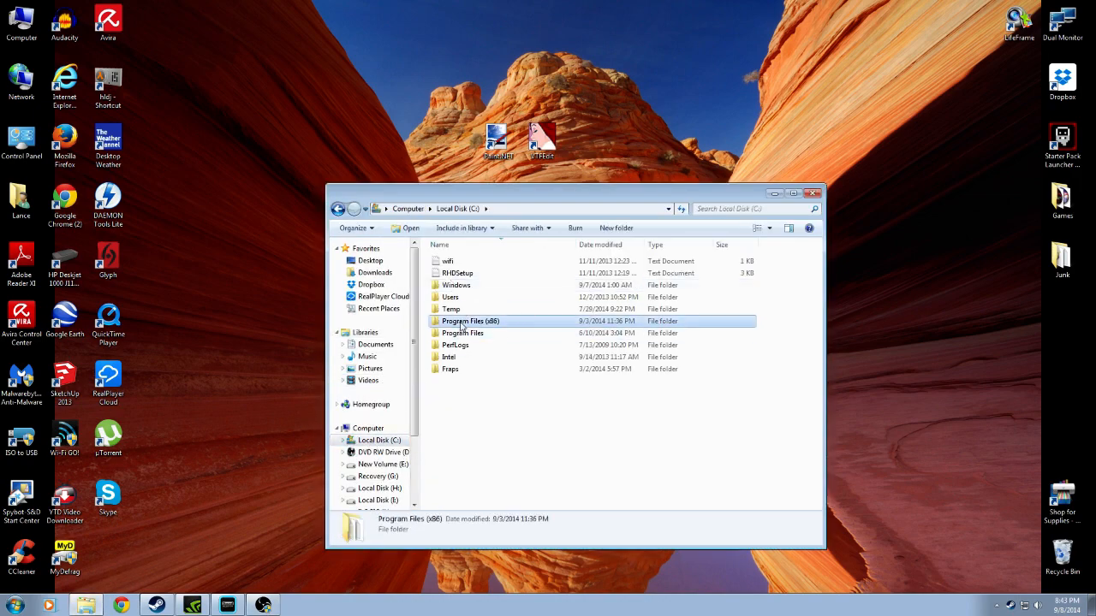
{"action": "double_click", "coordinate": [461, 325]}
{"action": "scroll", "coordinate": [477, 481], "scroll_direction": "down", "scroll_amount": 15}
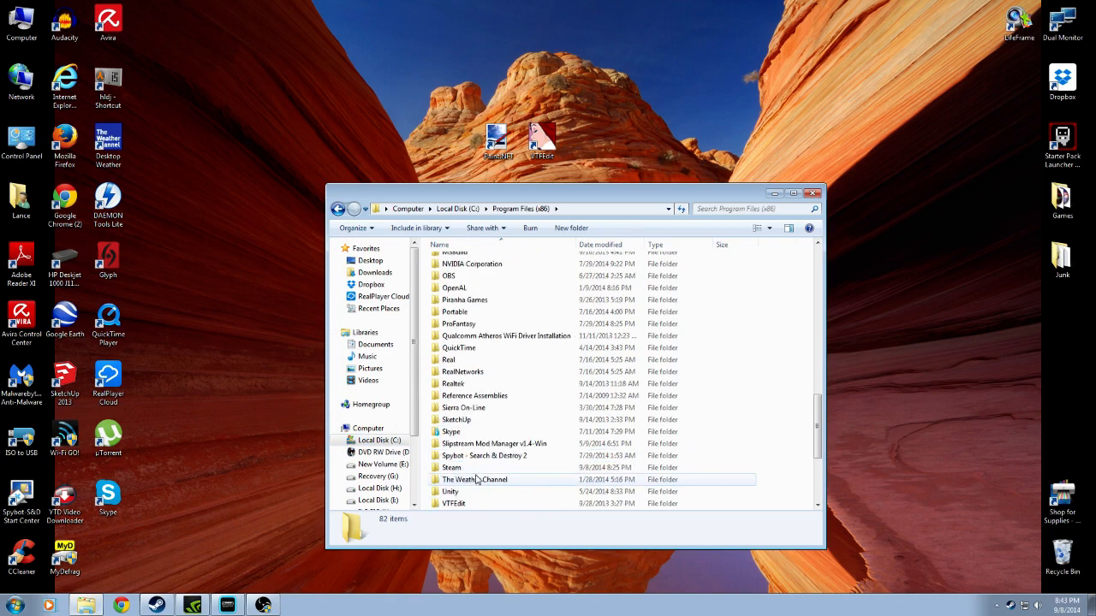
{"action": "double_click", "coordinate": [474, 468]}
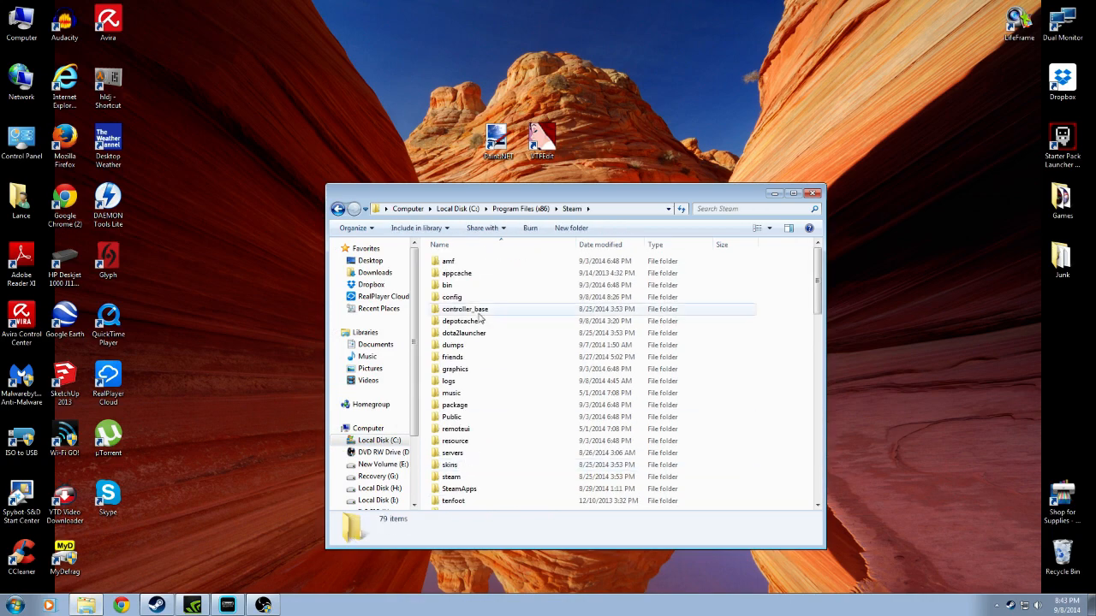
Go to SteamApps\common\Team Fortress 2\tf\materials\vgui\logos, where the Bonk spray files are stored
{"action": "double_click", "coordinate": [474, 490]}
{"action": "double_click", "coordinate": [459, 262]}
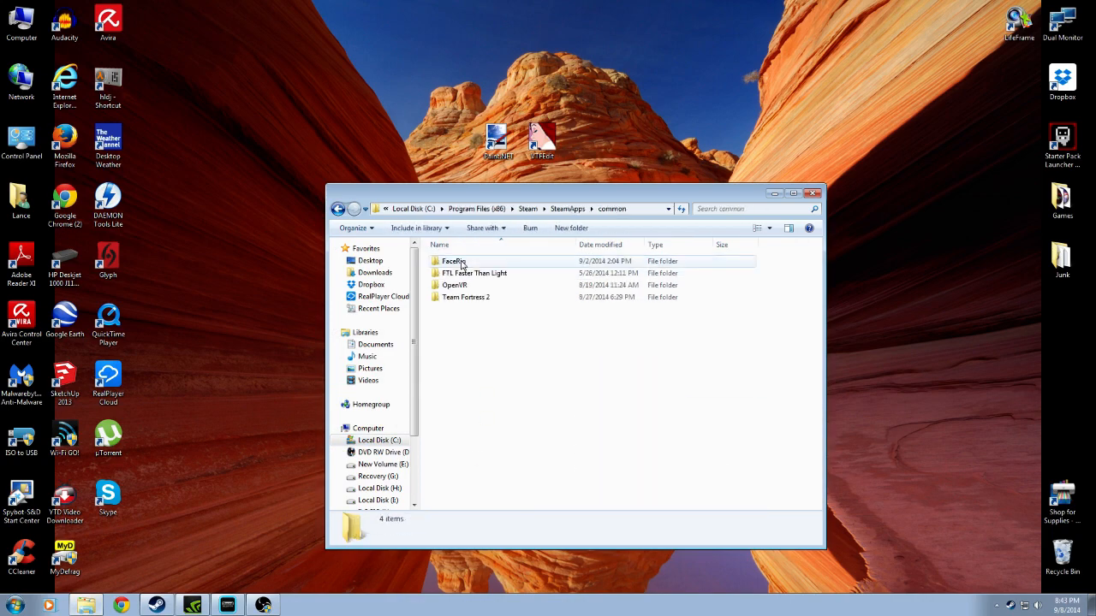
{"action": "double_click", "coordinate": [467, 297]}
{"action": "left_click", "coordinate": [452, 311]}
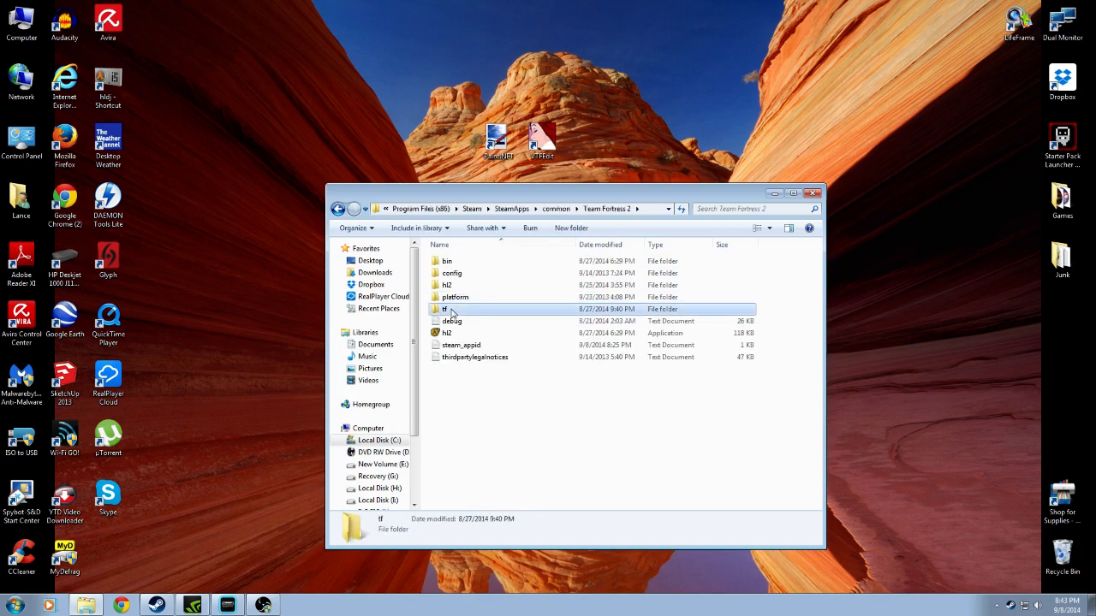
{"action": "double_click", "coordinate": [452, 311]}
{"action": "double_click", "coordinate": [462, 349]}
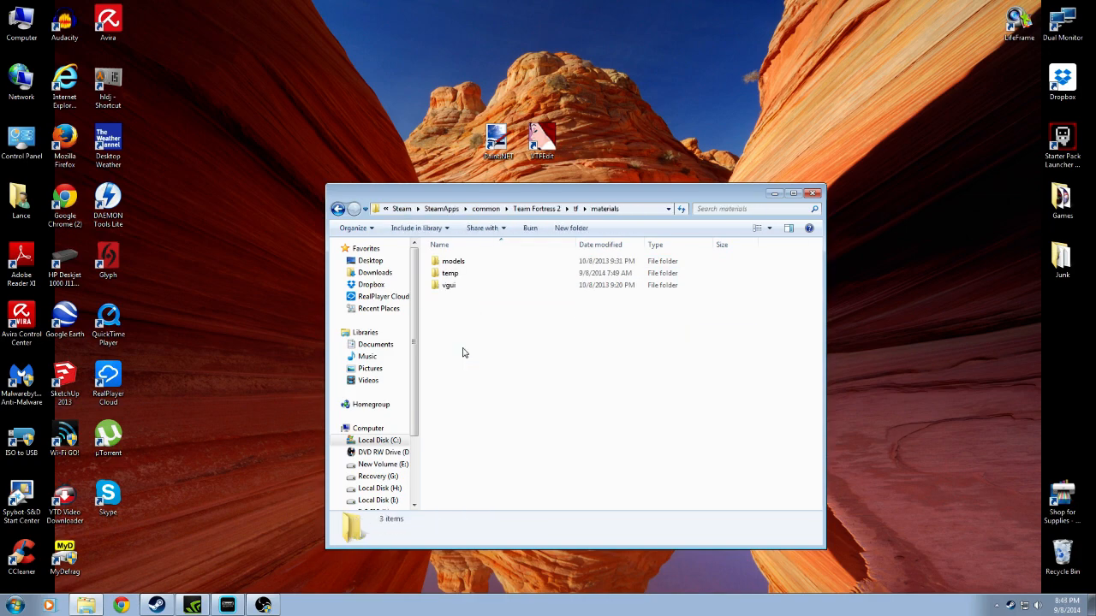
{"action": "double_click", "coordinate": [453, 286]}
{"action": "double_click", "coordinate": [452, 262]}
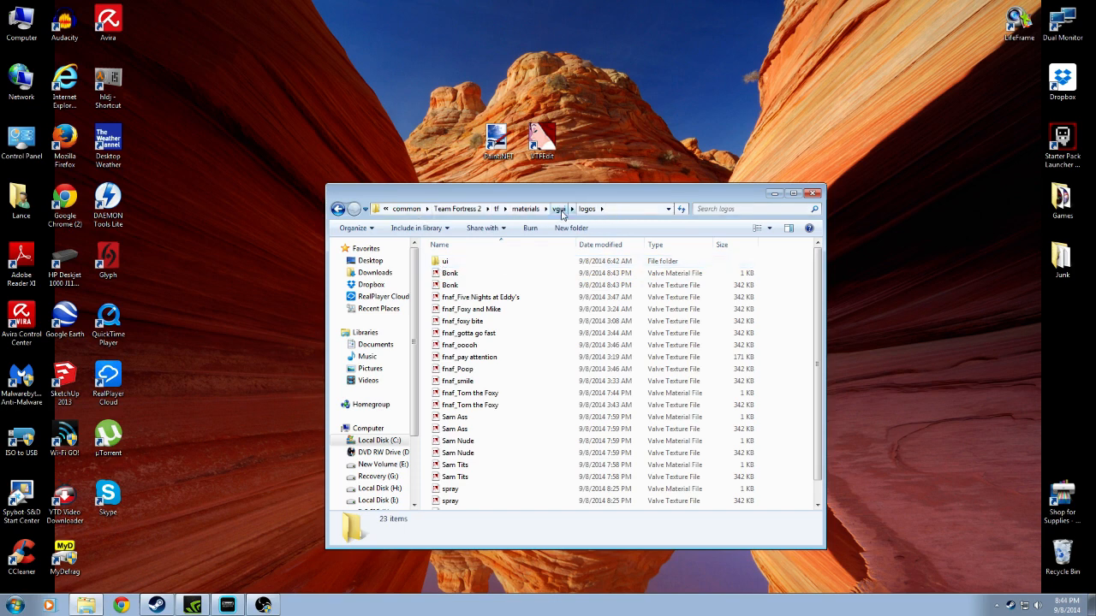
Create a desktop shortcut to the logos folder in vgui, close the folder window, and place the shortcut beside VTFEdit
{"action": "left_click", "coordinate": [558, 208]}
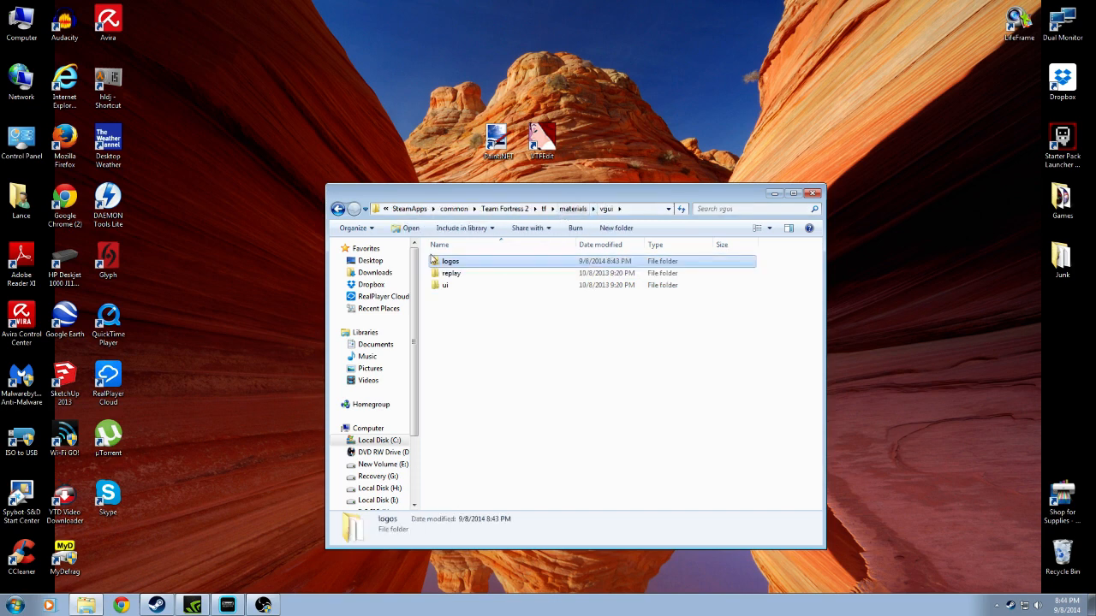
{"action": "right_click", "coordinate": [476, 263]}
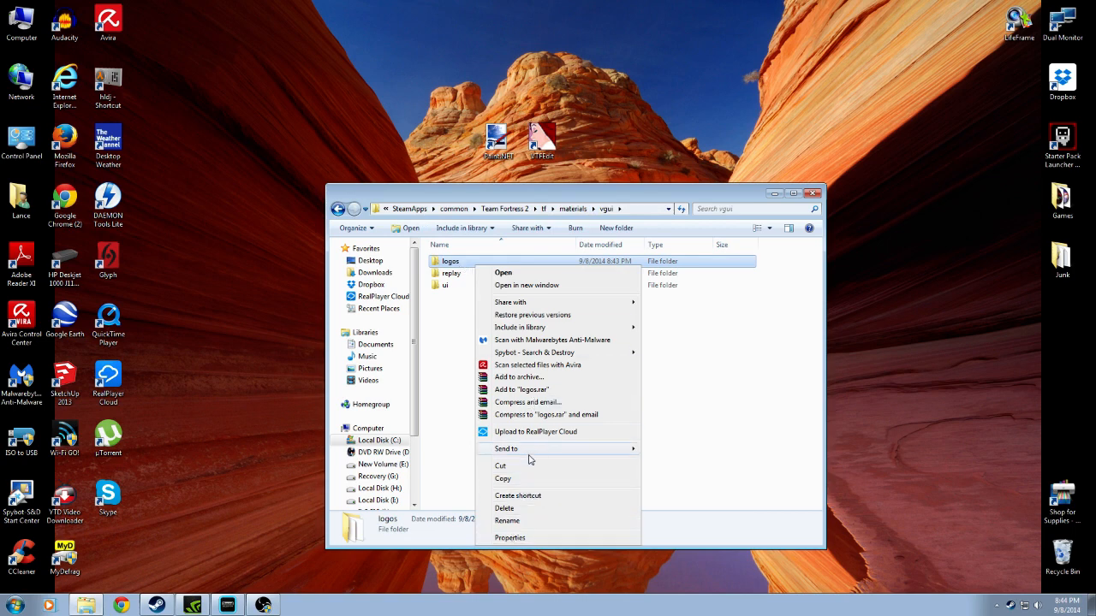
{"action": "mouse_move", "coordinate": [518, 451]}
{"action": "left_click", "coordinate": [676, 464]}
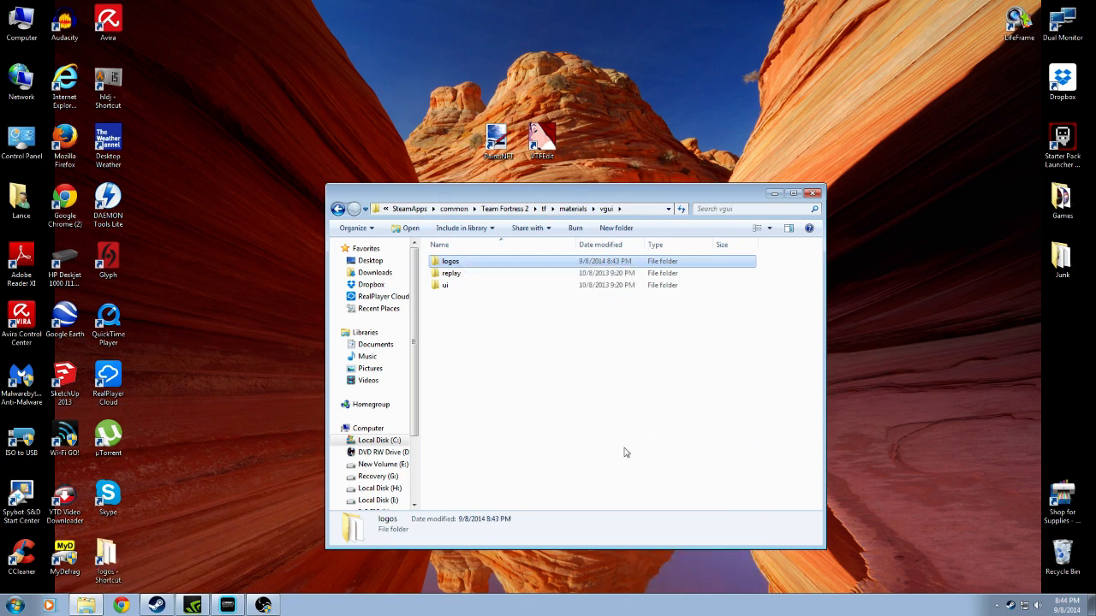
{"action": "left_click", "coordinate": [812, 193]}
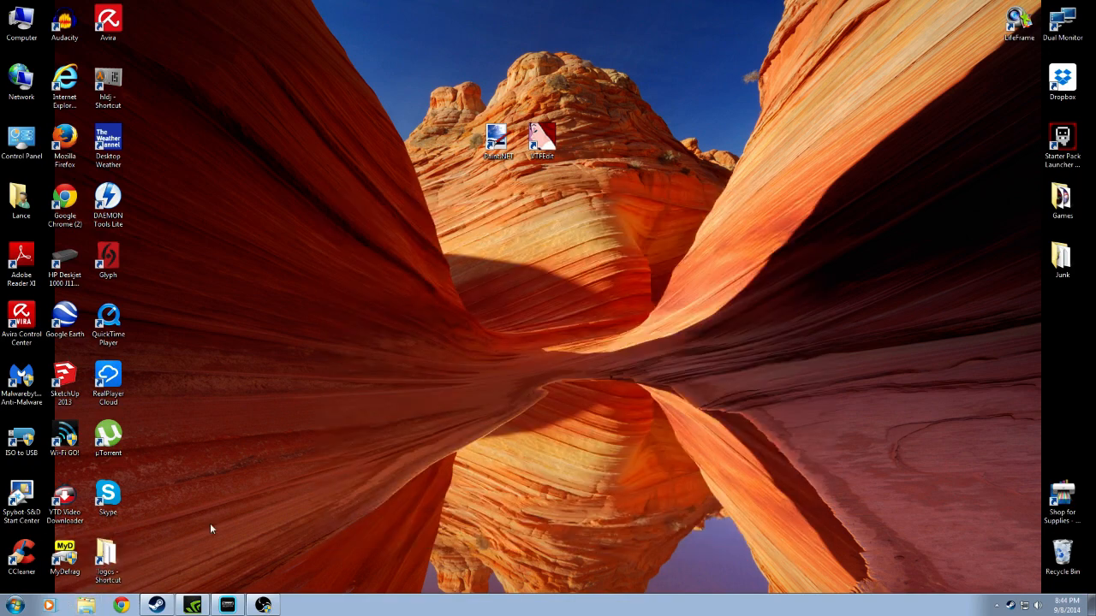
{"action": "left_click_drag", "start_coordinate": [575, 189], "coordinate": [577, 193]}
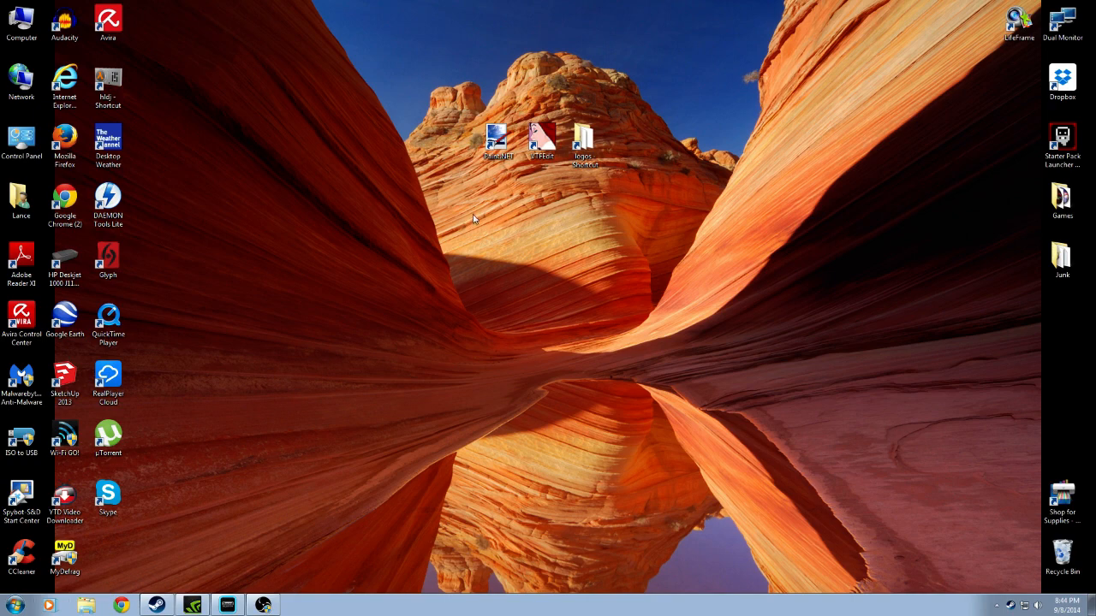
Open the logos folder through its shortcut in the Desktop location of Windows Explorer and close the window after viewing it
{"action": "left_click", "coordinate": [87, 607]}
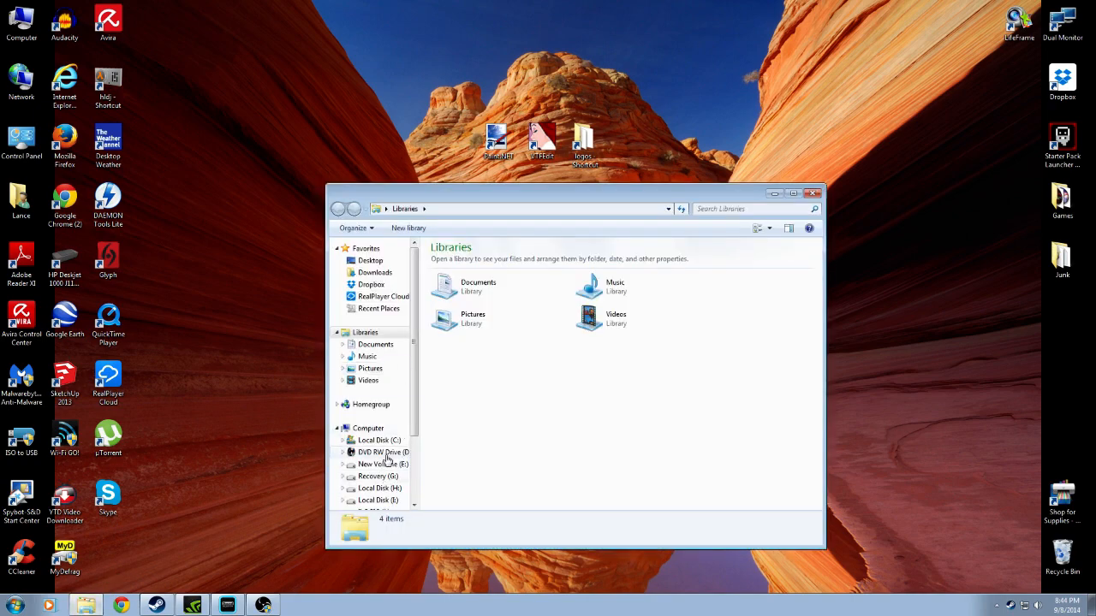
{"action": "left_click", "coordinate": [370, 260]}
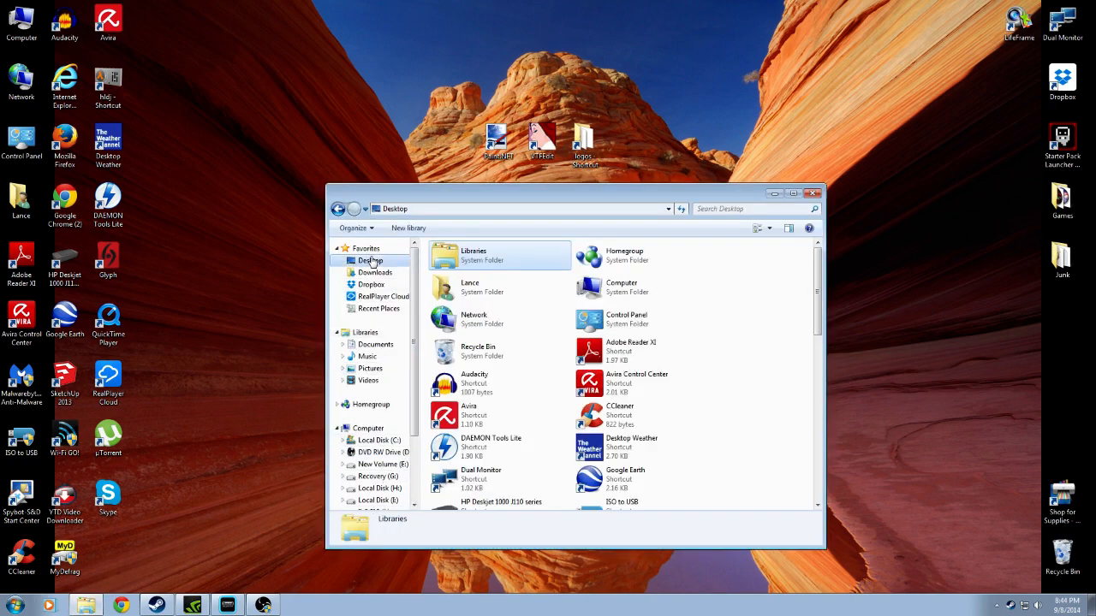
{"action": "scroll", "coordinate": [698, 291], "scroll_direction": "down", "scroll_amount": 12}
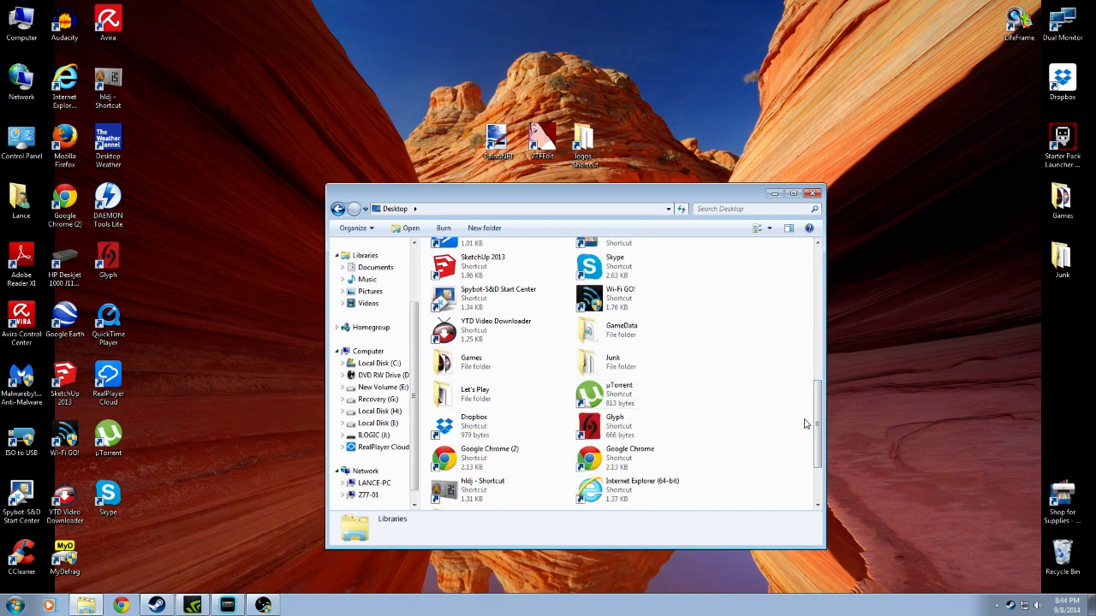
{"action": "scroll", "coordinate": [808, 423], "scroll_direction": "down", "scroll_amount": 2}
{"action": "double_click", "coordinate": [494, 434]}
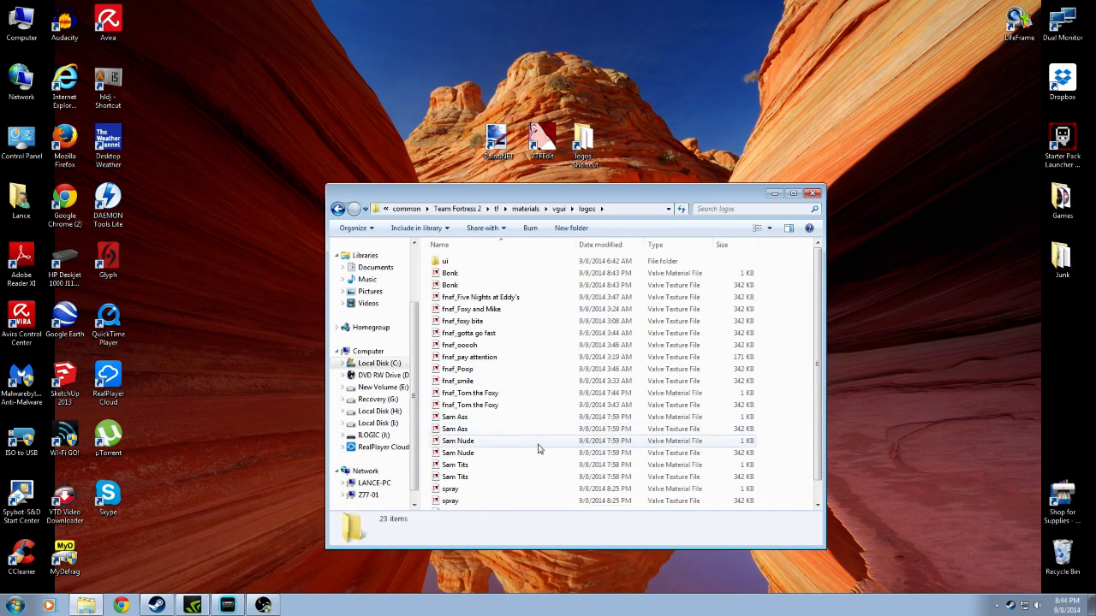
{"action": "left_click", "coordinate": [812, 195]}
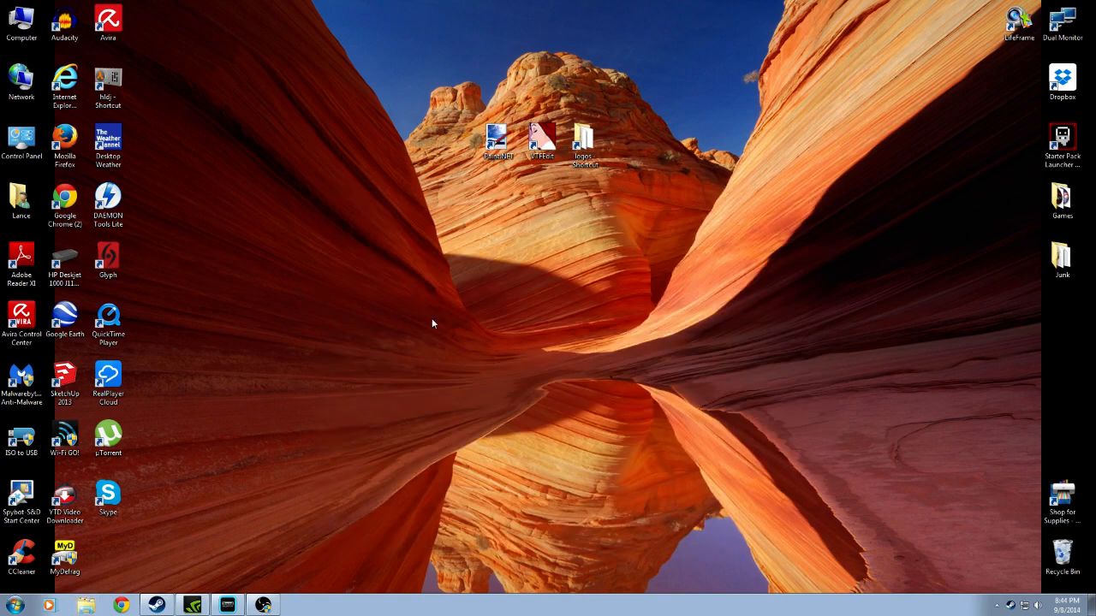
Launch Team Fortress 2 from Steam and apply Bonk as the spraypaint image in the multiplayer options
{"action": "right_click", "coordinate": [1013, 610]}
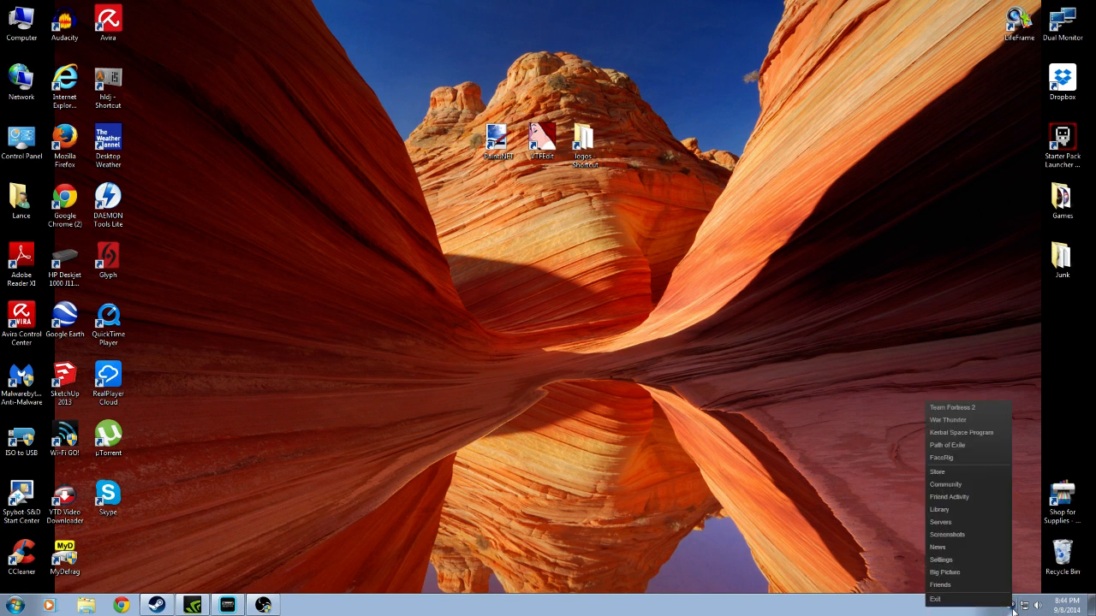
{"action": "left_click", "coordinate": [941, 408]}
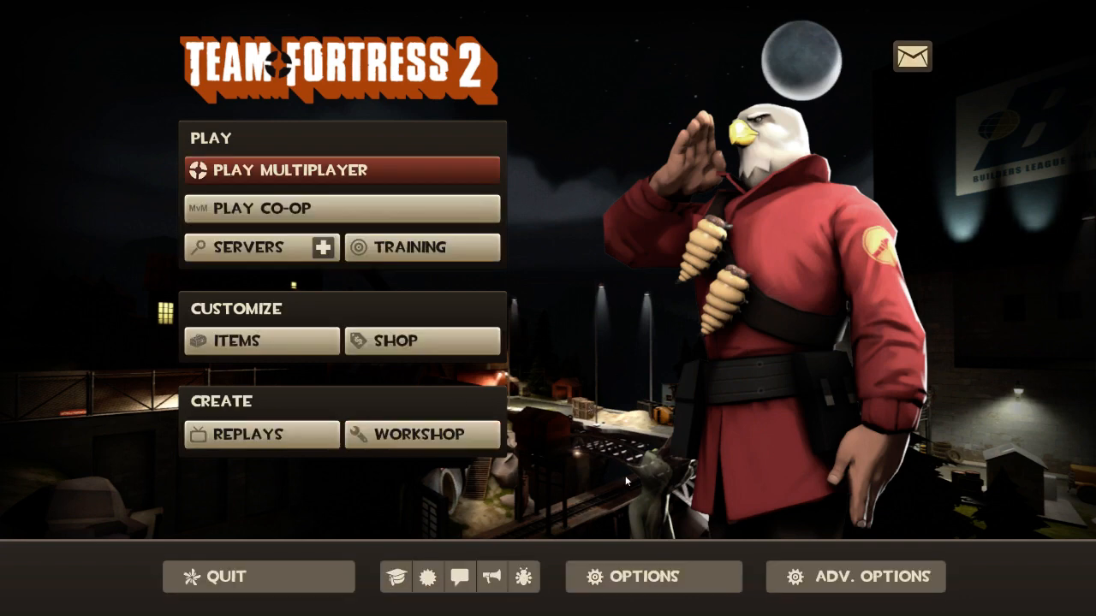
{"action": "left_click", "coordinate": [620, 582]}
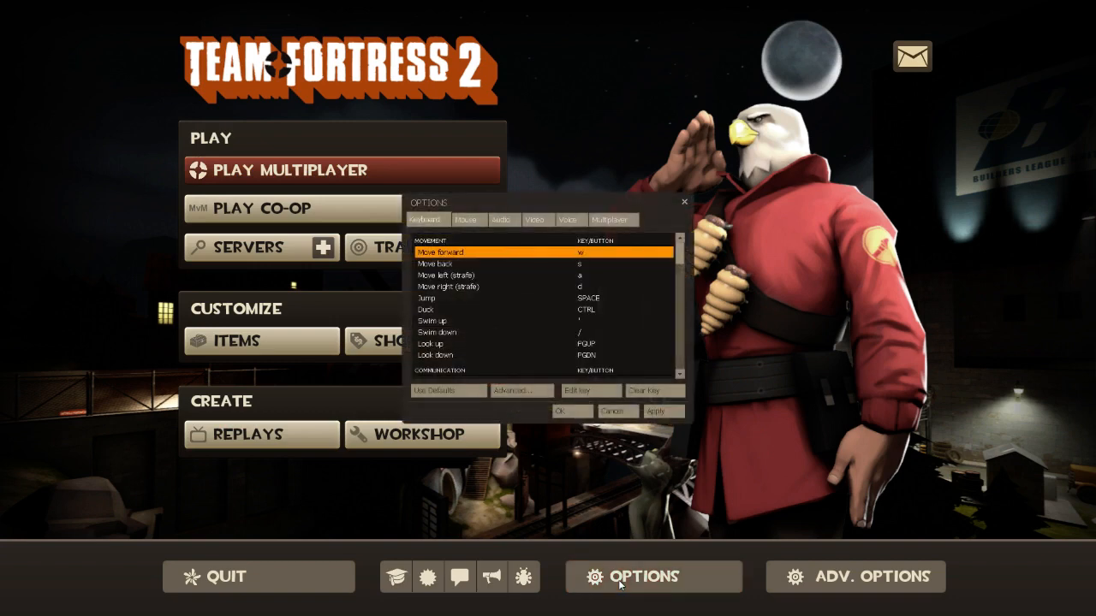
{"action": "left_click", "coordinate": [611, 220]}
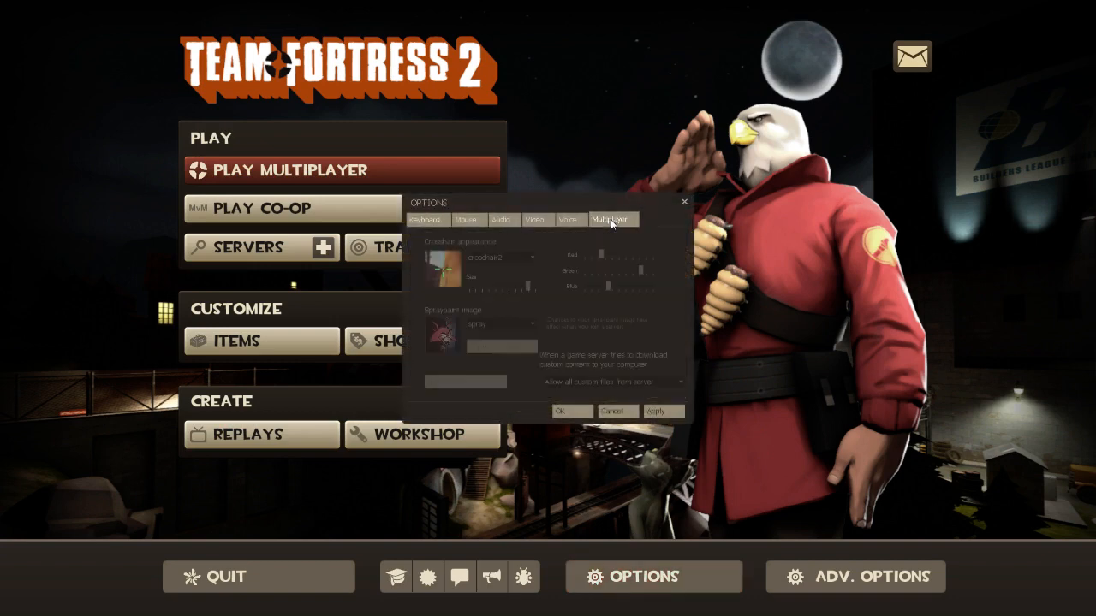
{"action": "left_click", "coordinate": [505, 324]}
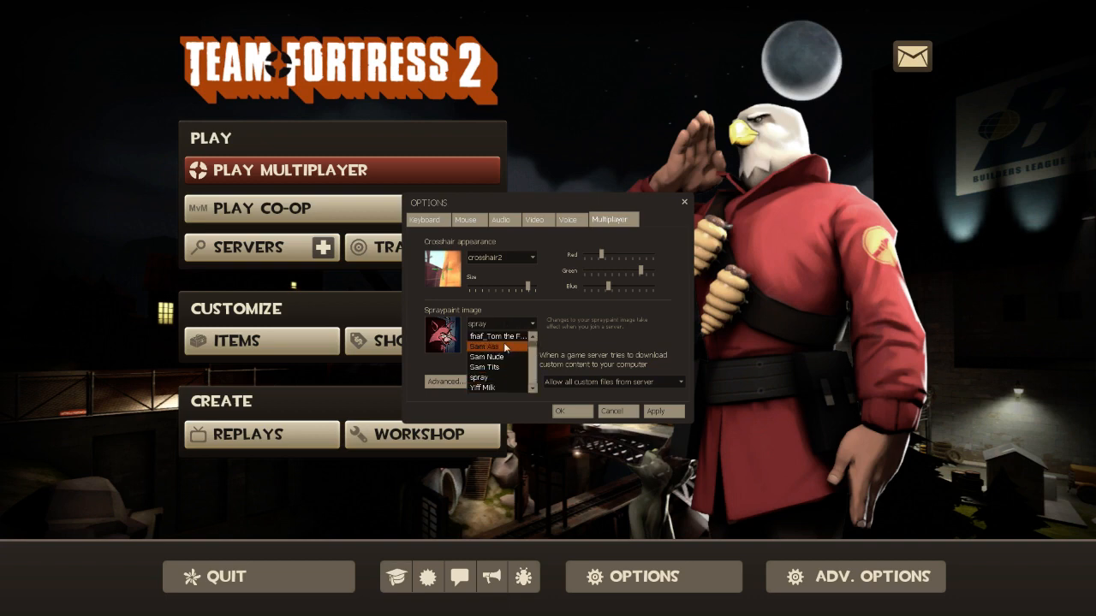
{"action": "left_click", "coordinate": [490, 338]}
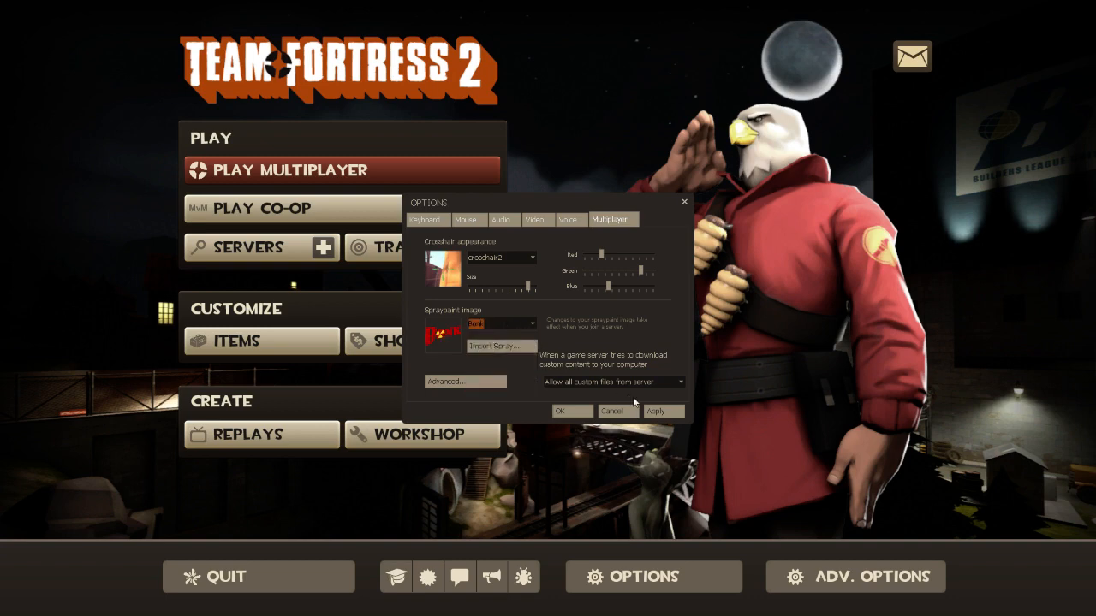
{"action": "left_click", "coordinate": [663, 411]}
Browse the spray import dialog to tf\materials\vgui\logos to view the spray files, then cancel the import and close the options
{"action": "left_click", "coordinate": [496, 348]}
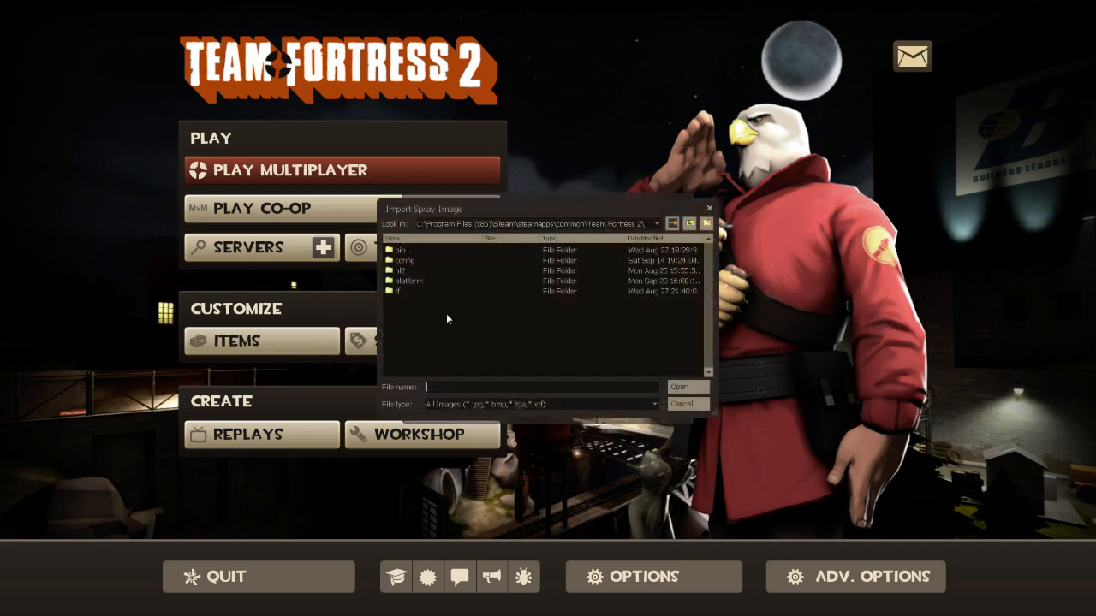
{"action": "double_click", "coordinate": [399, 291]}
{"action": "left_click", "coordinate": [407, 282]}
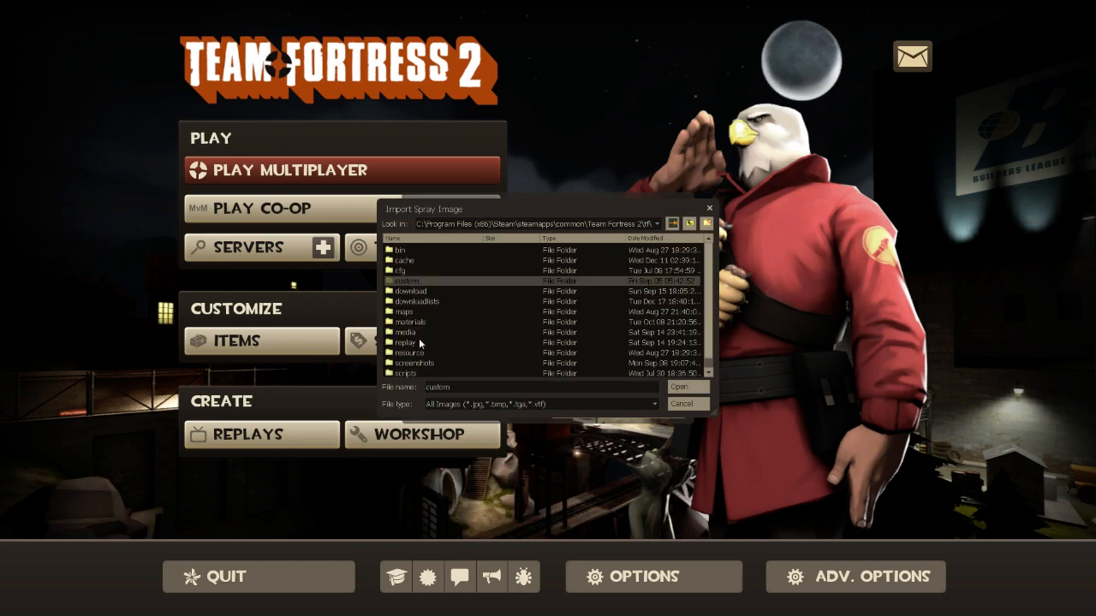
{"action": "double_click", "coordinate": [415, 326]}
{"action": "double_click", "coordinate": [412, 269]}
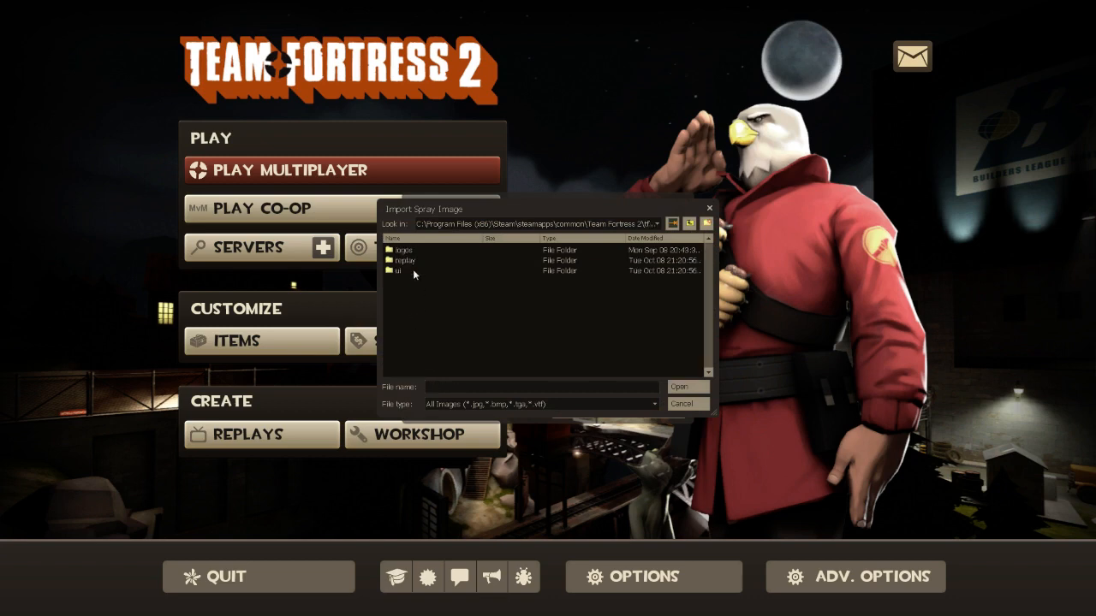
{"action": "double_click", "coordinate": [410, 250]}
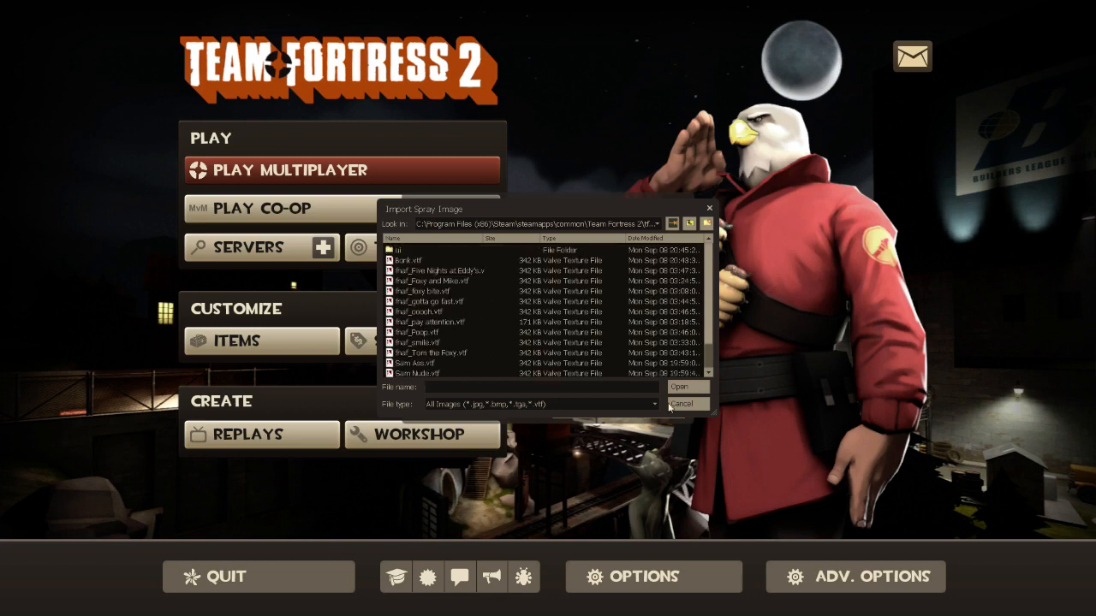
{"action": "scroll", "coordinate": [602, 368], "scroll_direction": "down", "scroll_amount": 1}
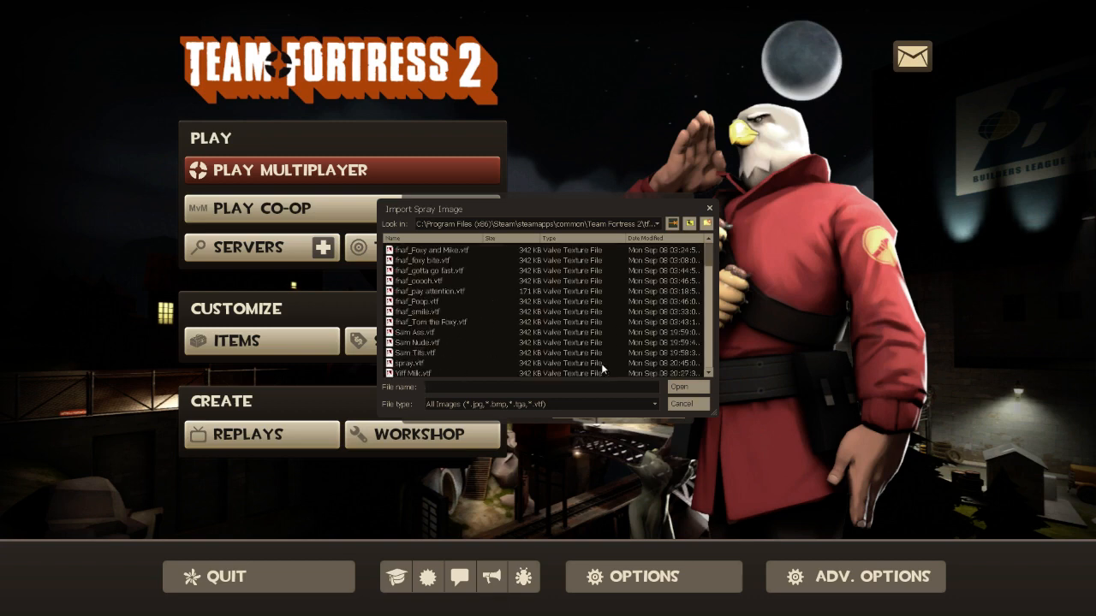
{"action": "left_click", "coordinate": [695, 407]}
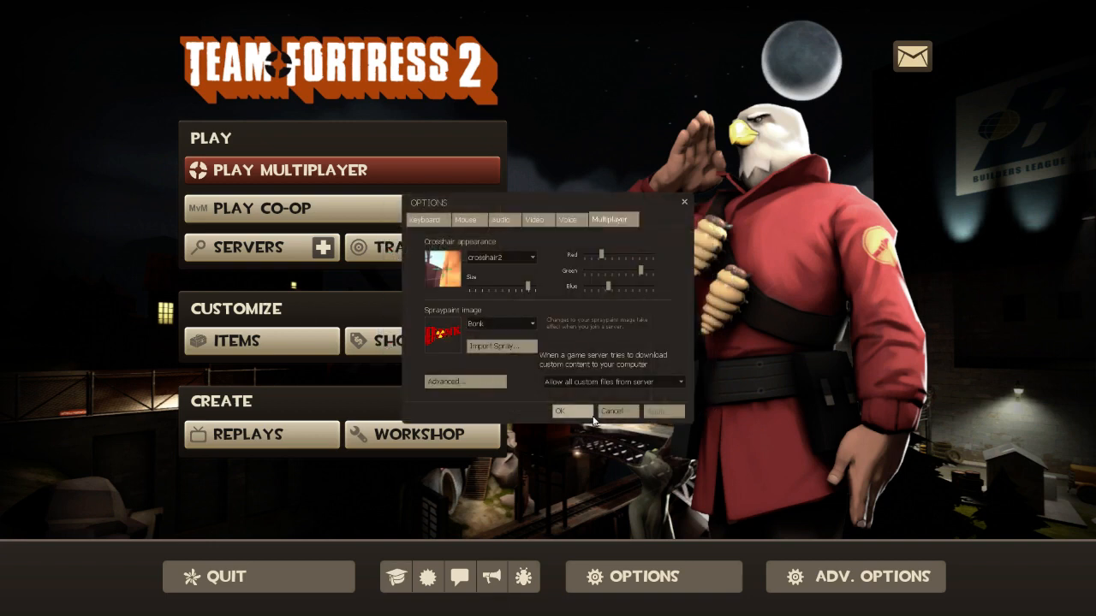
{"action": "left_click", "coordinate": [591, 414]}
Start an offline practice game in Control Points mode
{"action": "left_click", "coordinate": [374, 246]}
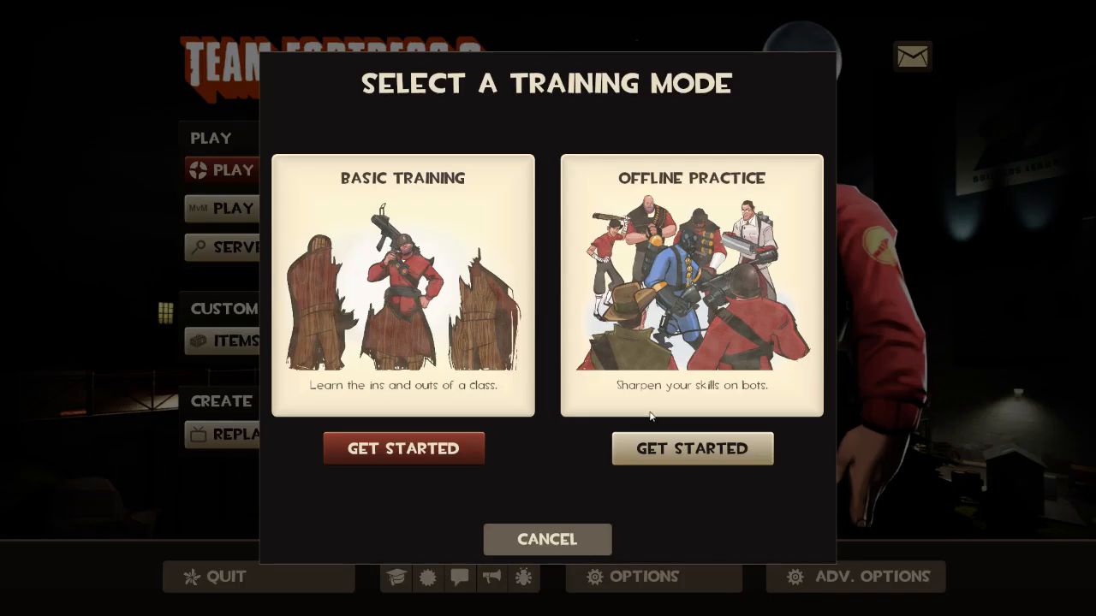
{"action": "left_click", "coordinate": [664, 457]}
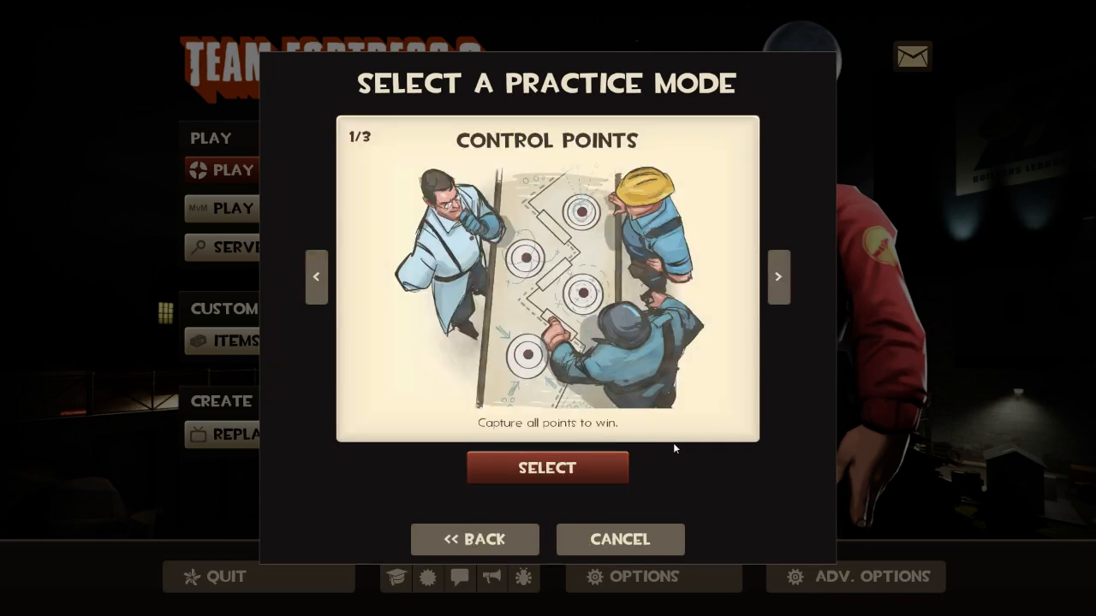
{"action": "left_click", "coordinate": [558, 478]}
{"action": "left_click", "coordinate": [548, 467]}
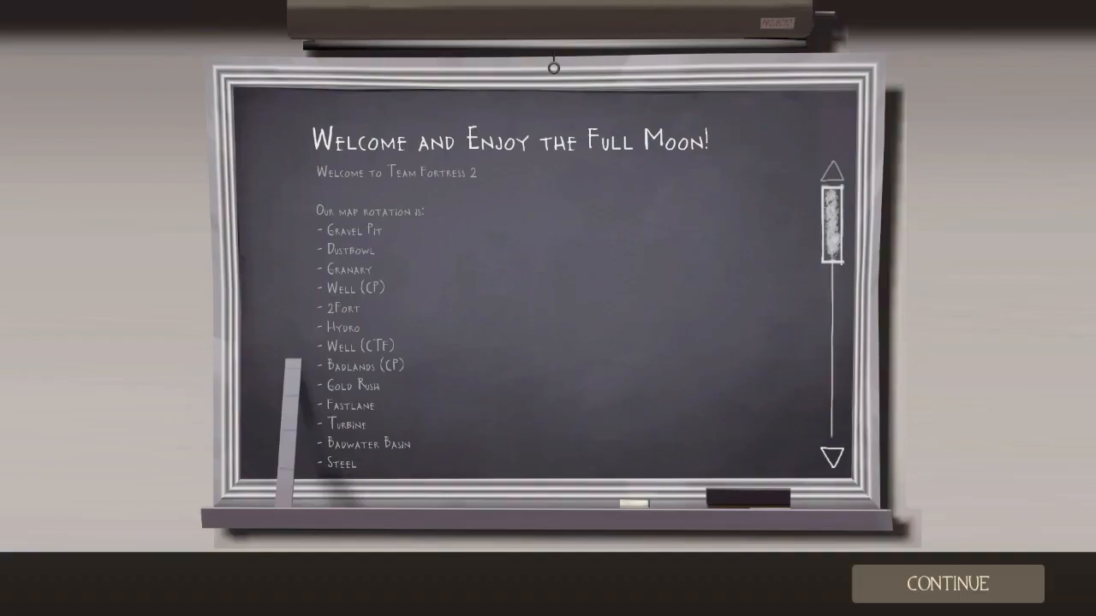
Dismiss the welcome board and join the RED team as Medic
{"action": "left_click", "coordinate": [981, 600]}
{"action": "left_click", "coordinate": [982, 599]}
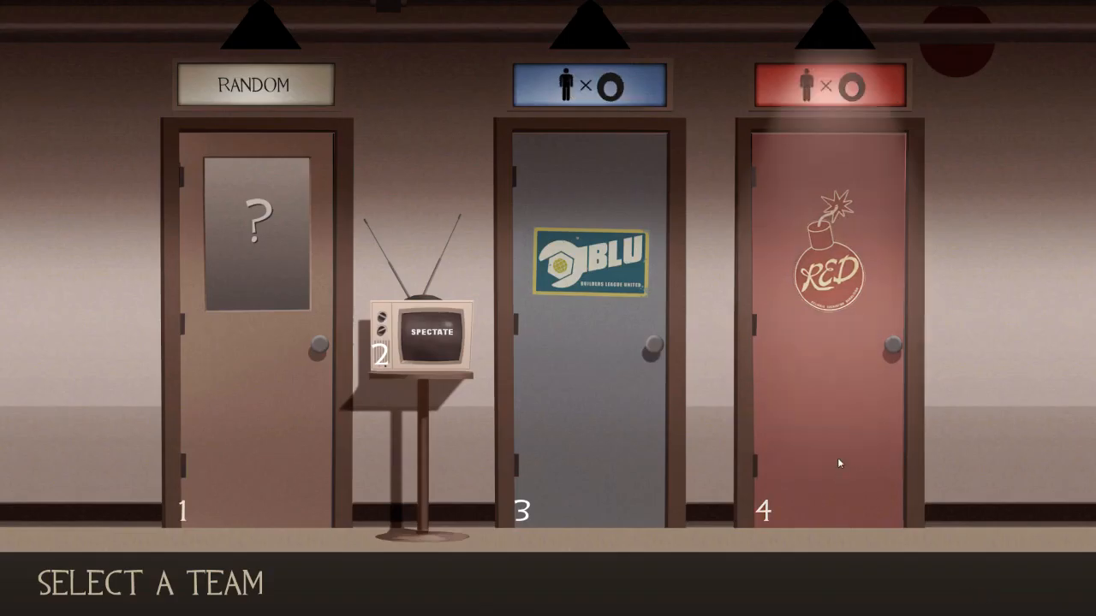
{"action": "left_click", "coordinate": [837, 457]}
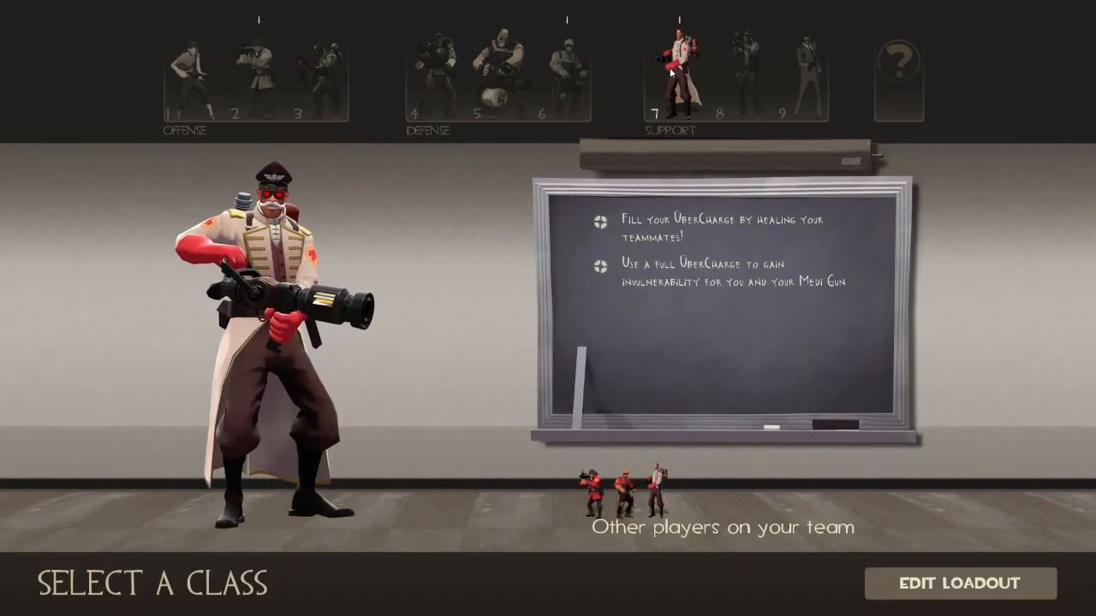
{"action": "left_click", "coordinate": [672, 73]}
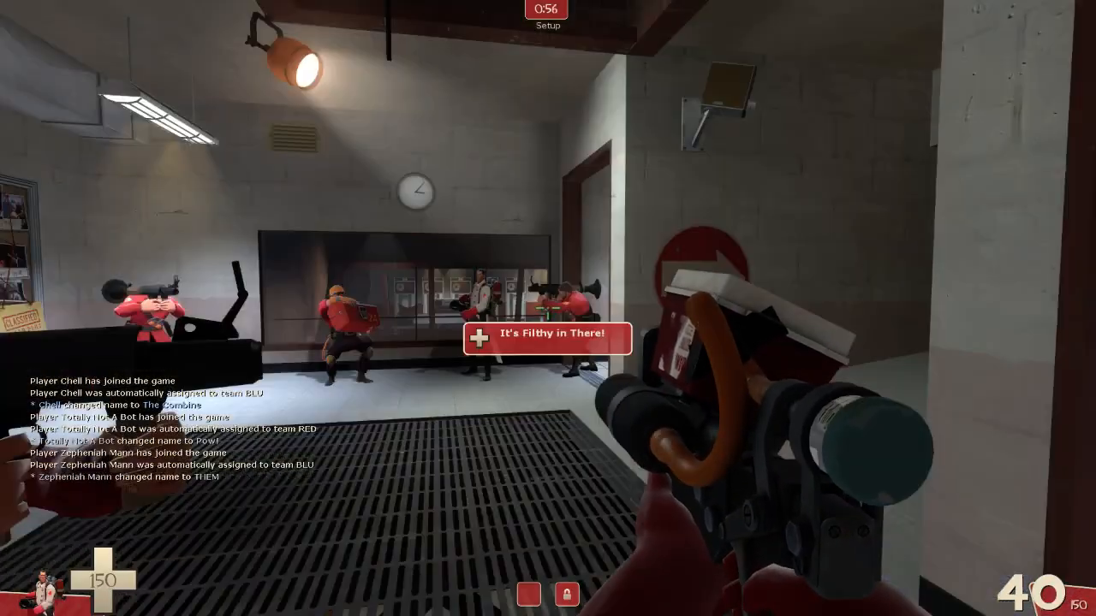
Walk up to a blank wall in the spawn room and spray the Bonk logo on it
{"action": "key", "text": "2"}
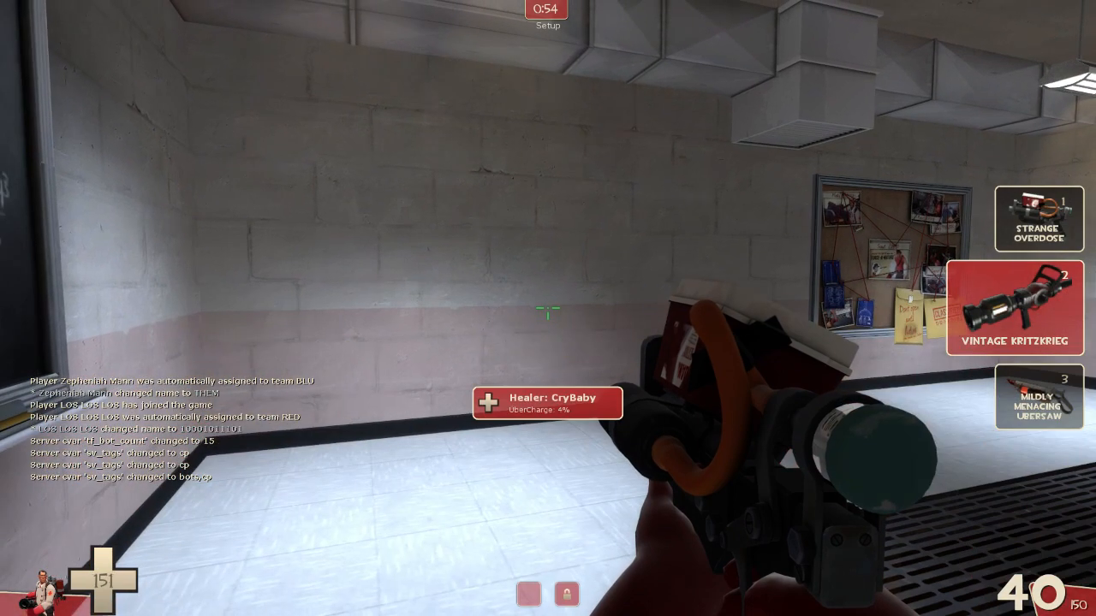
{"action": "key", "text": "1"}
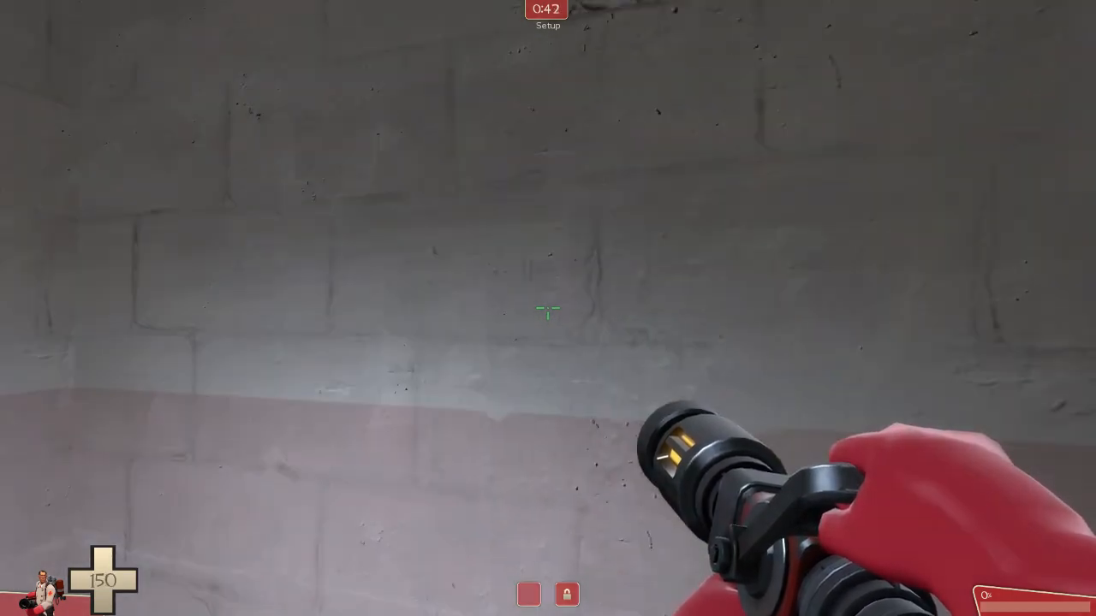
{"action": "key", "text": "s"}
{"action": "key", "text": "w"}
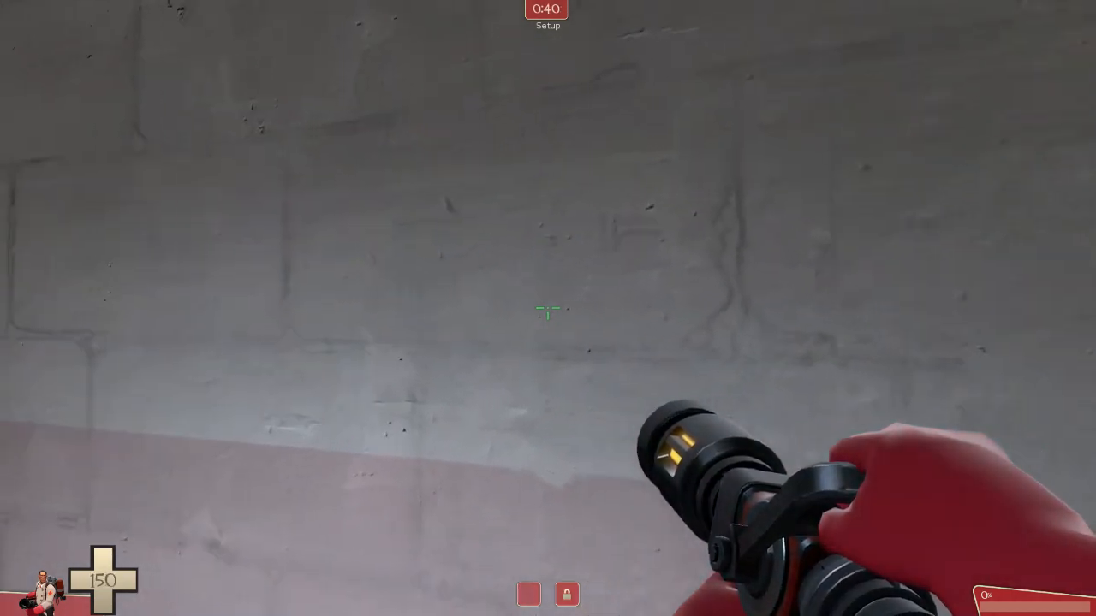
{"action": "key", "text": "s"}
{"action": "key", "text": "w"}
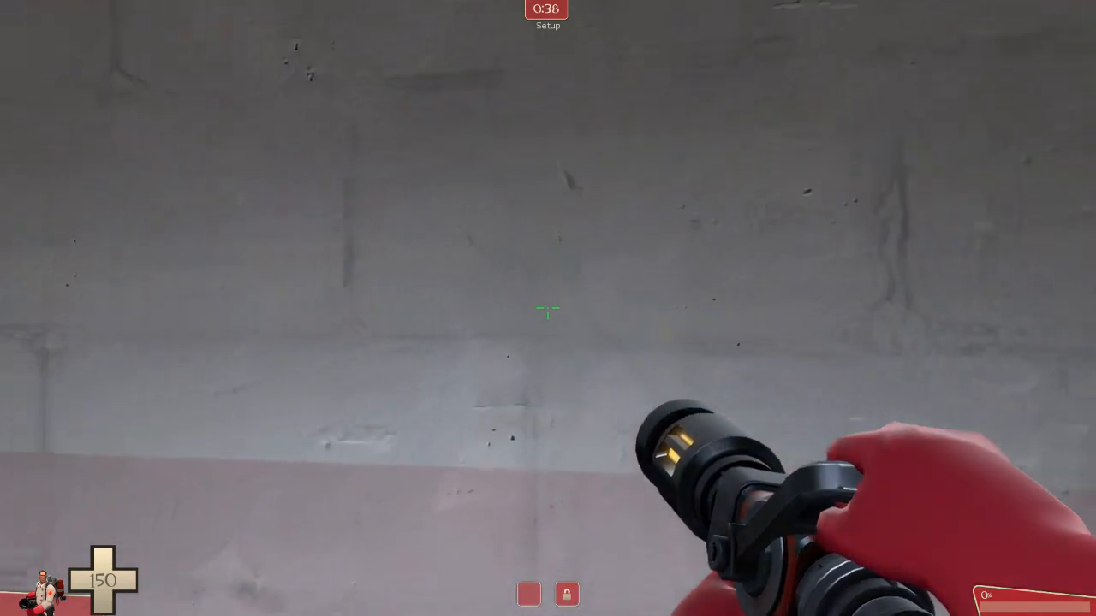
{"action": "key", "text": "w"}
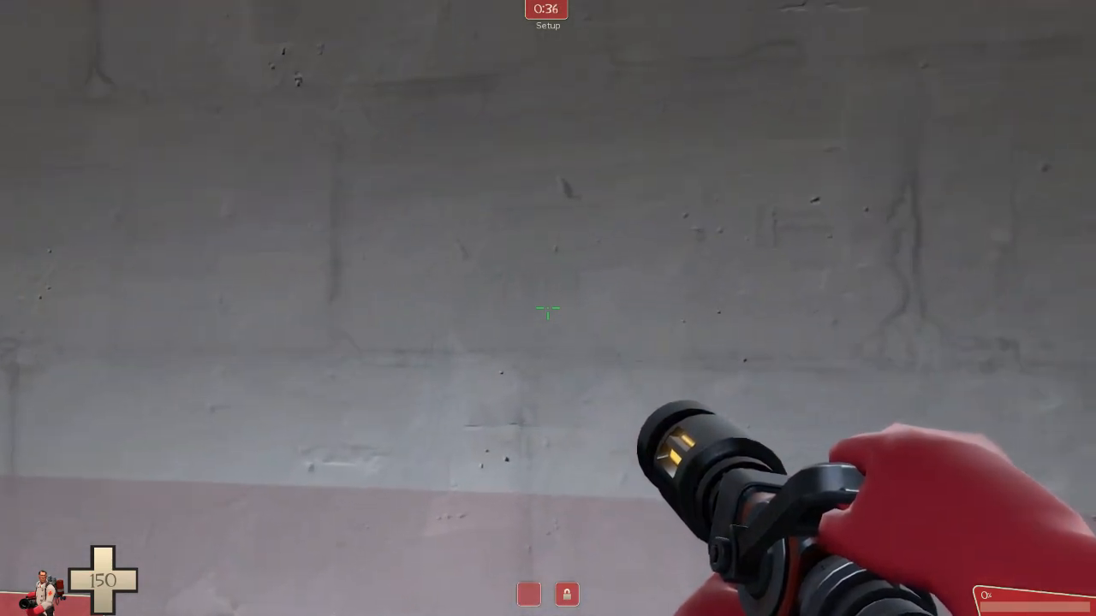
{"action": "key", "text": "t"}
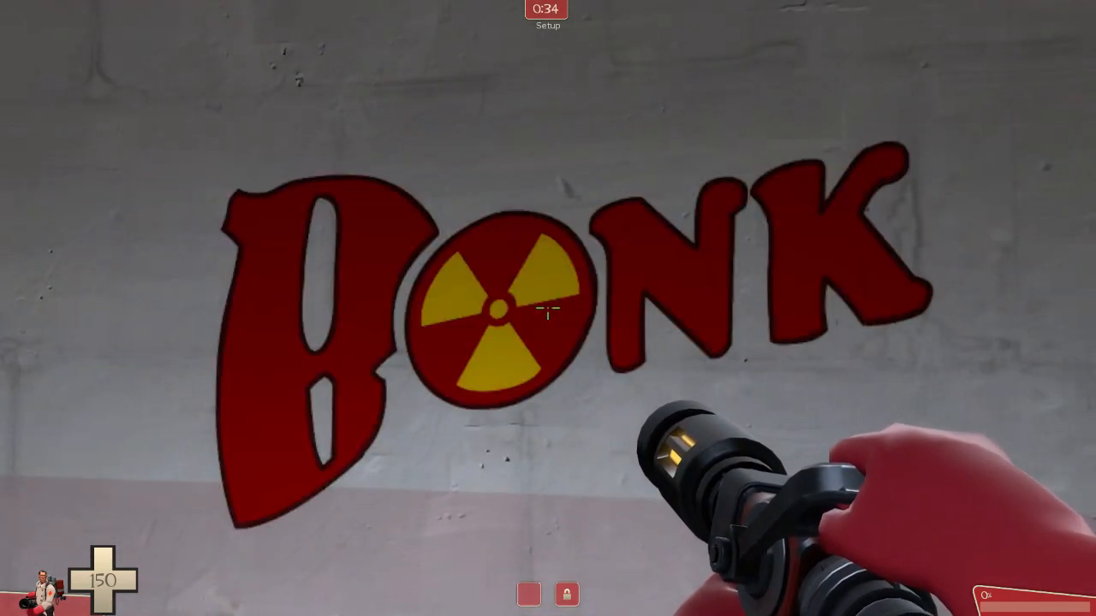
Examine the sprayed Bonk logo on the wall from a distance and from close up
{"action": "key", "text": "s"}
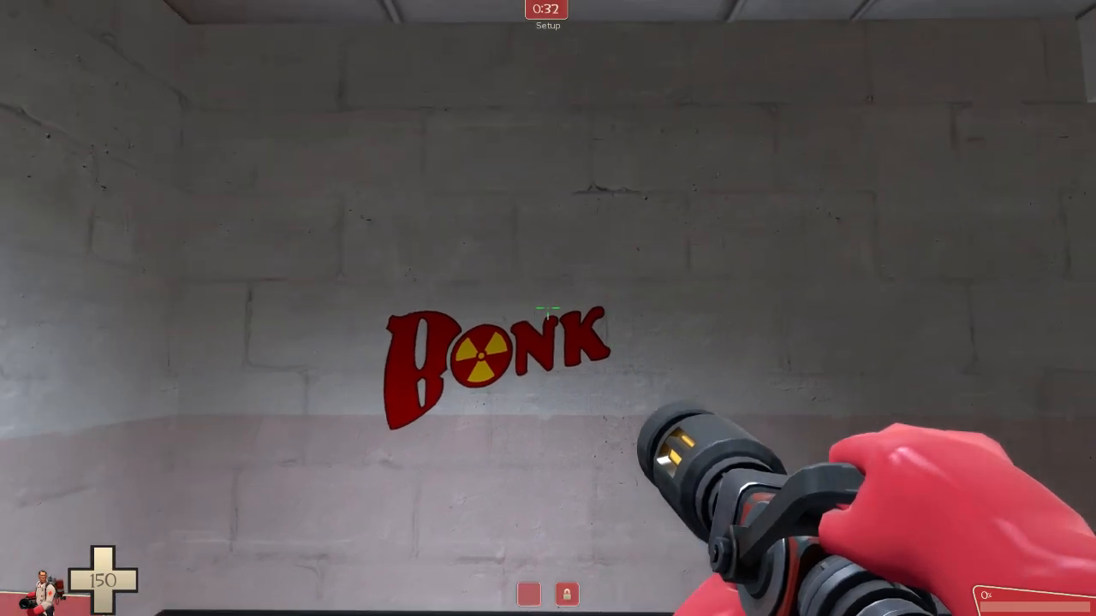
{"action": "key", "text": "w"}
{"action": "key", "text": "w"}
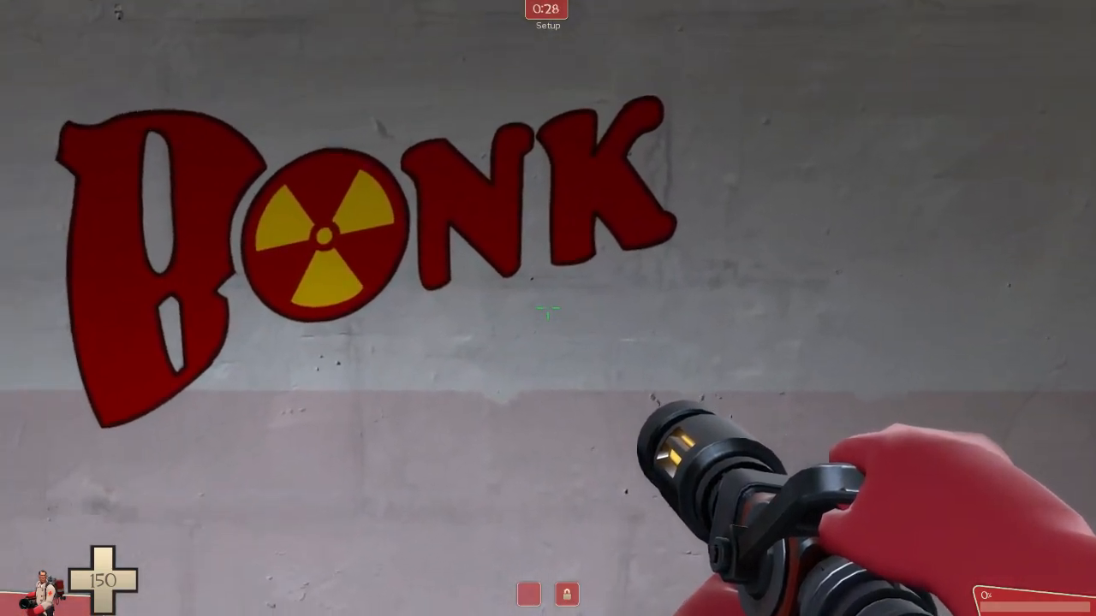
{"action": "key", "text": "s"}
{"action": "key", "text": "w"}
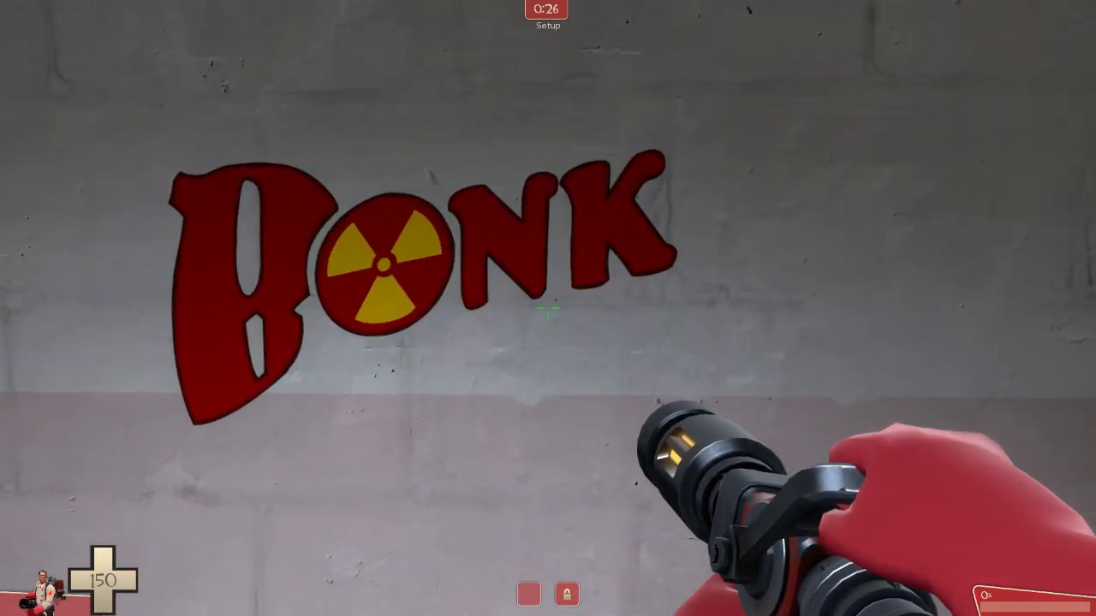